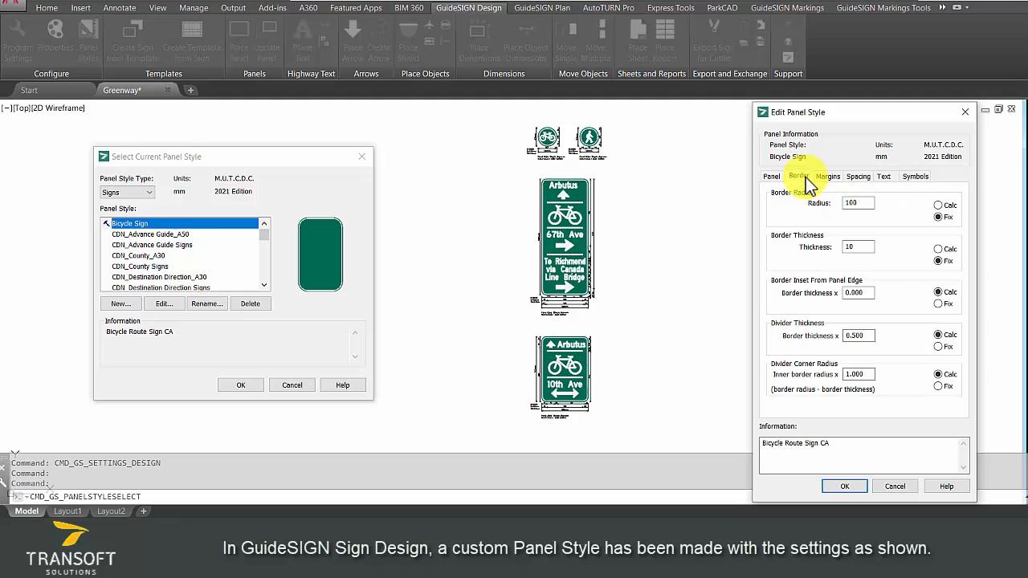
# Step: Review the margin, spacing, text and symbol settings of the Bicycle Sign panel style and close its editor
pyautogui.click(822, 177)
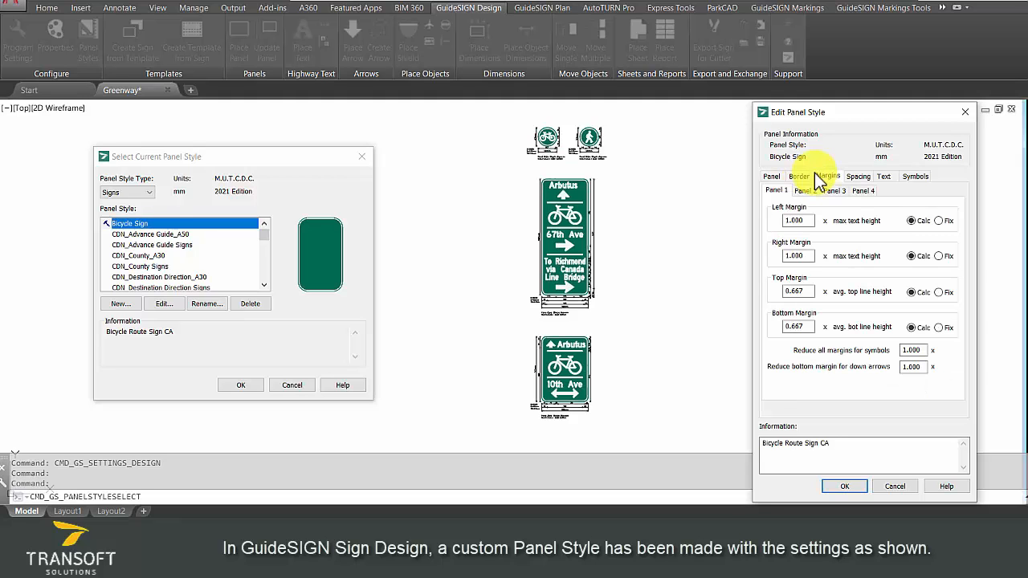
pyautogui.click(853, 178)
pyautogui.click(884, 178)
pyautogui.click(916, 177)
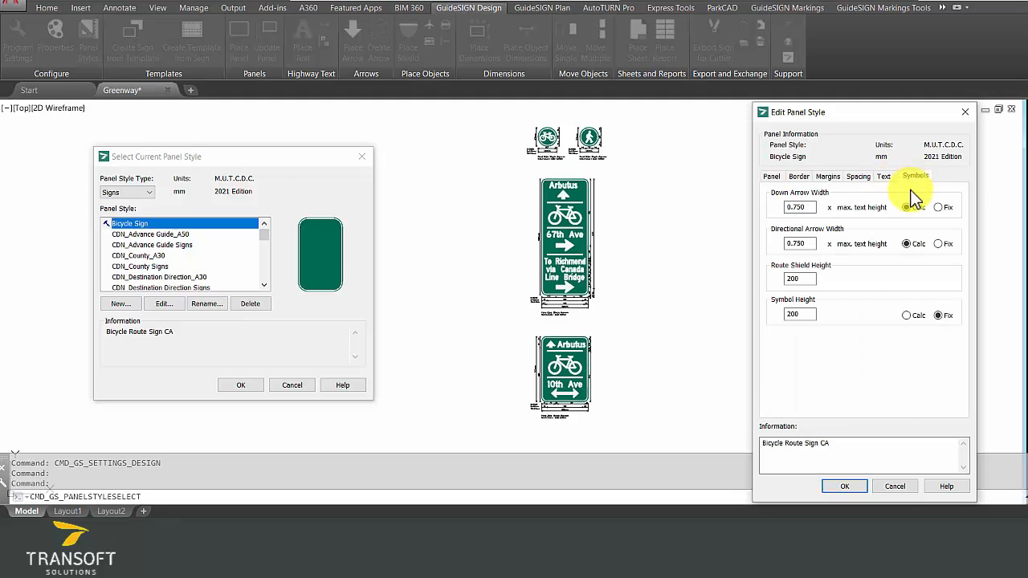
pyautogui.click(897, 488)
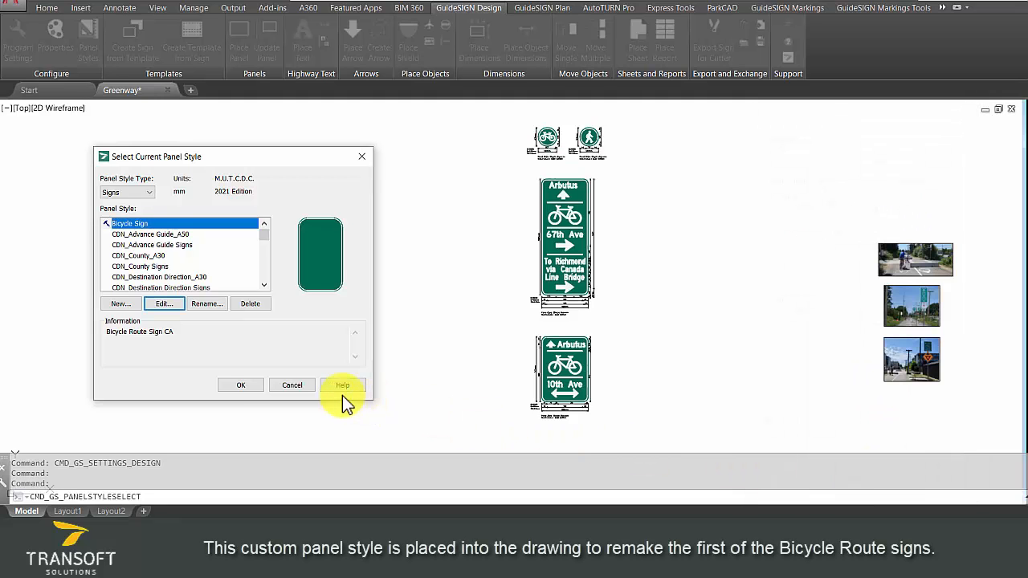
# Step: Place a new 450 x 750 mm Bicycle Sign panel with locked height in the empty area beside the 10th Ave sign
pyautogui.click(255, 388)
pyautogui.click(241, 48)
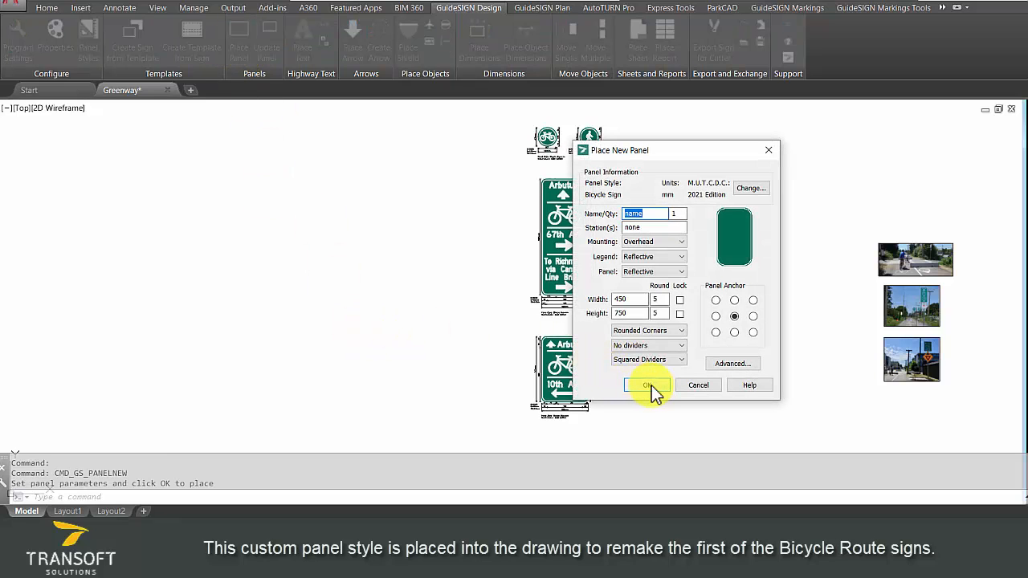
pyautogui.click(679, 314)
pyautogui.click(647, 384)
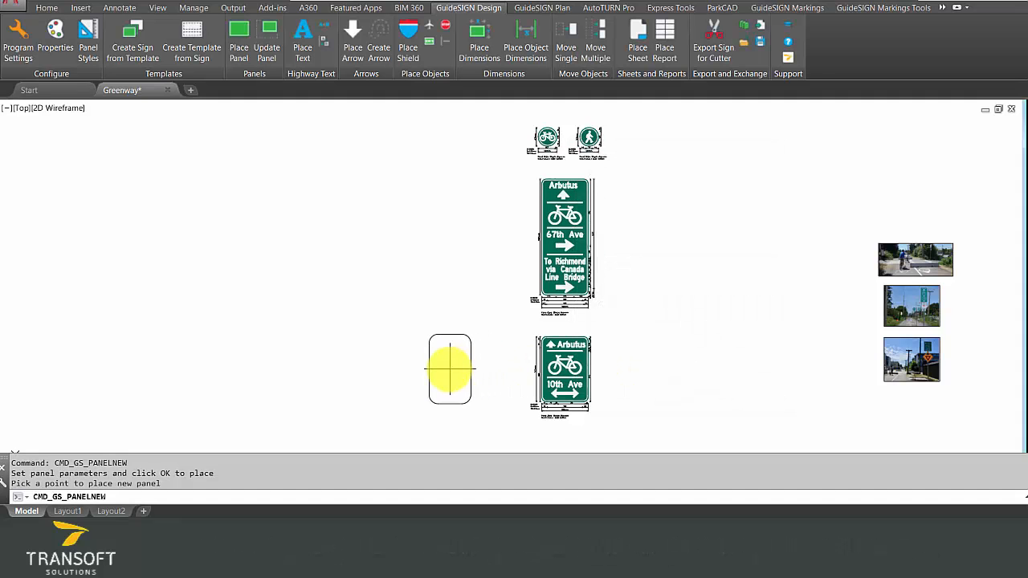
pyautogui.click(450, 370)
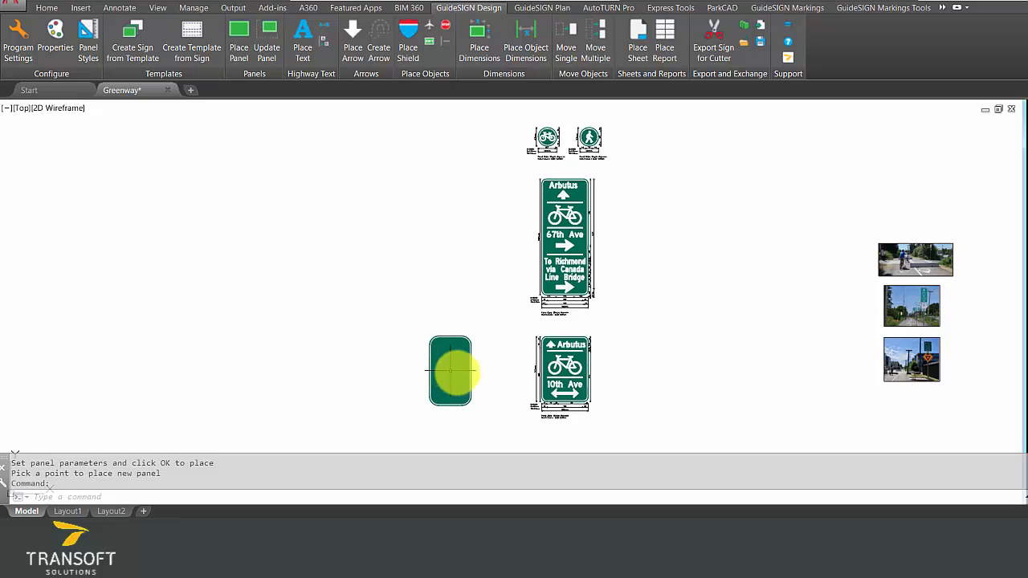
# Step: Choose the wide-headed Straight Arrow from the Bicycle Arrows library for the new panel and accept its parameters
pyautogui.scroll(4, 458, 372)
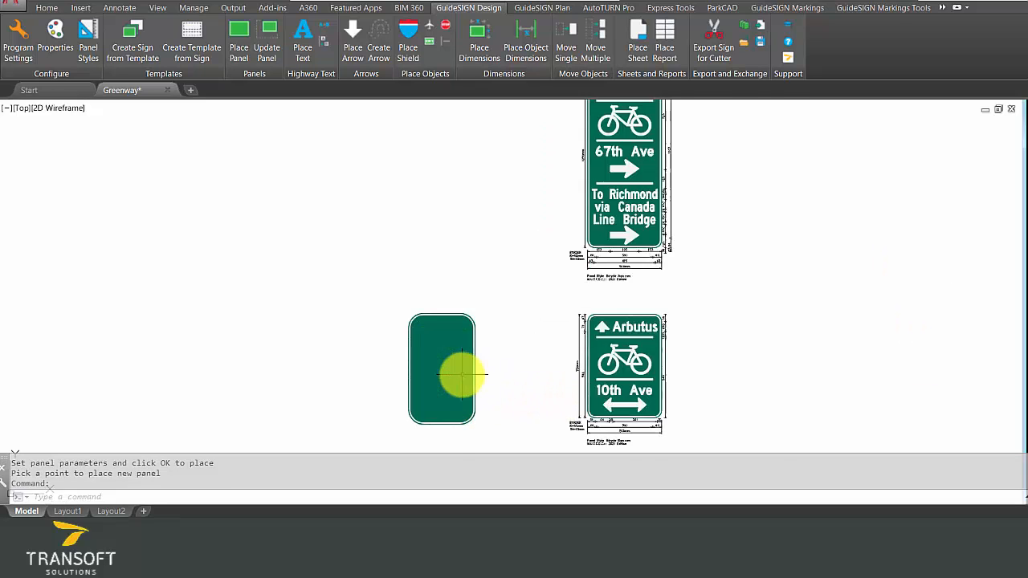
pyautogui.moveTo(459, 372); pyautogui.dragTo(535, 272, button='middle')
pyautogui.click(353, 47)
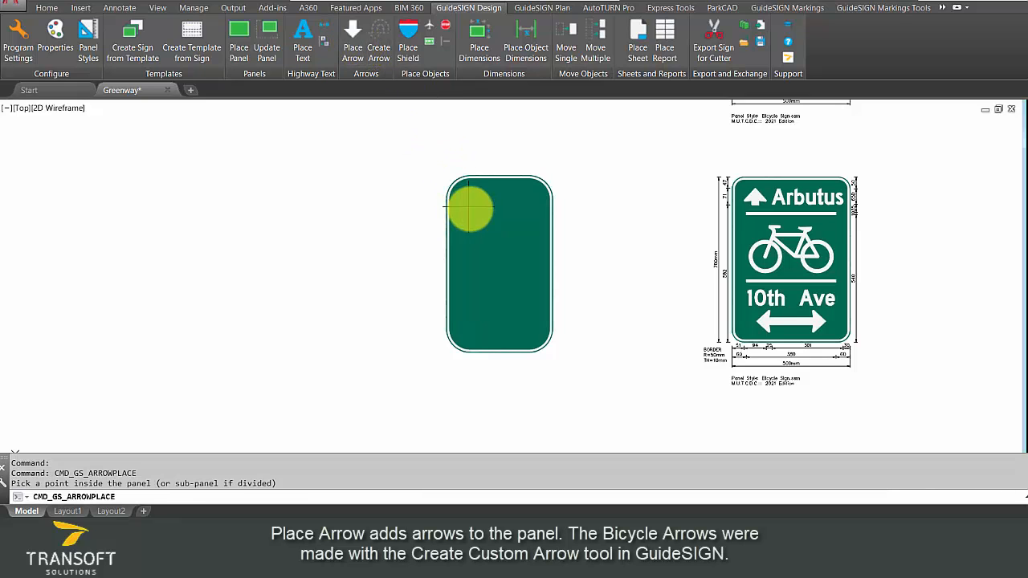
pyautogui.click(477, 218)
pyautogui.click(650, 279)
pyautogui.click(888, 265)
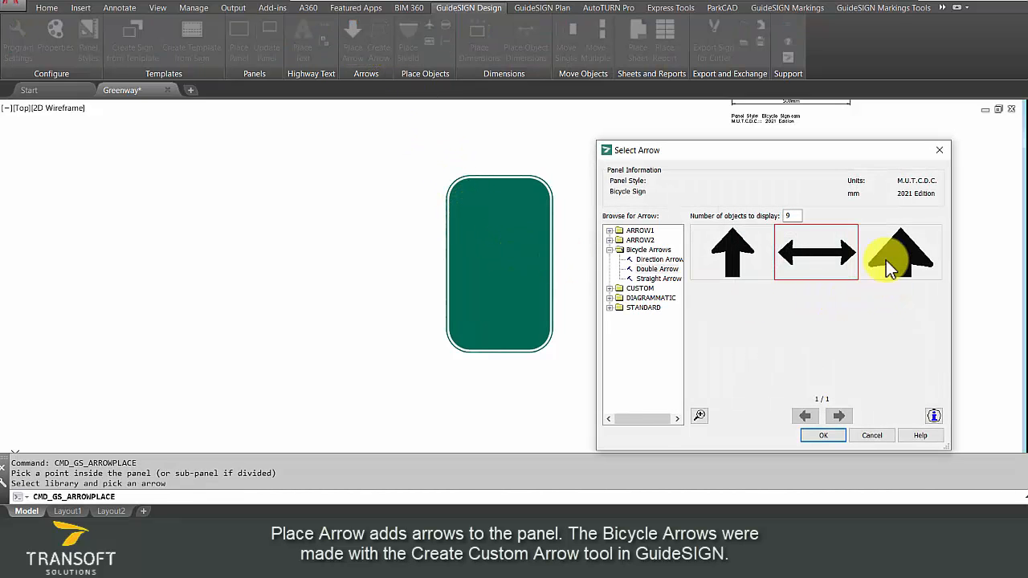
pyautogui.click(823, 436)
pyautogui.moveTo(693, 201); pyautogui.dragTo(683, 203)
pyautogui.click(627, 324)
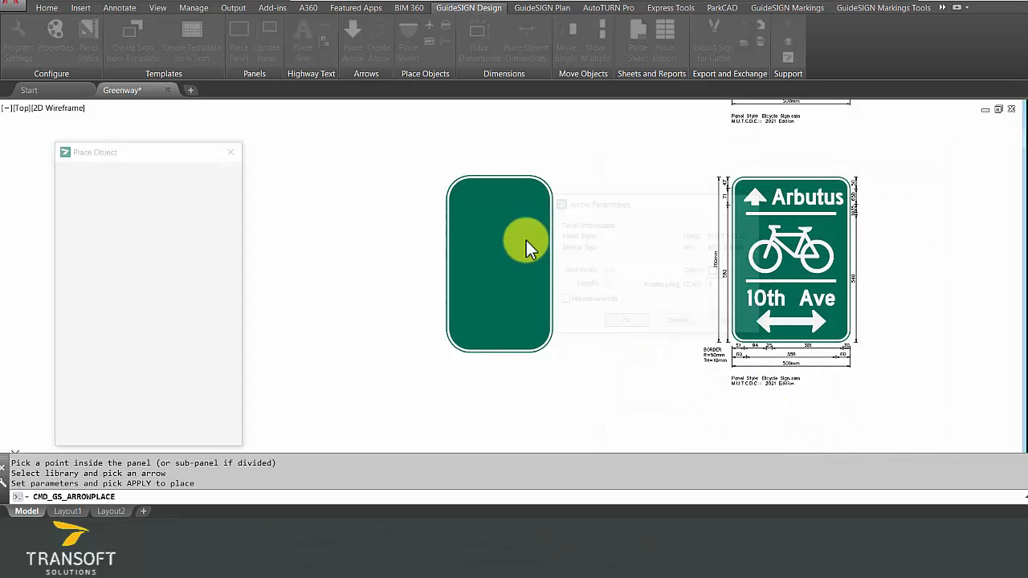
# Step: Place the arrow in the panel's upper-left corner, snapped to margins with manual spacing of 51 at the left and top
pyautogui.click(95, 208)
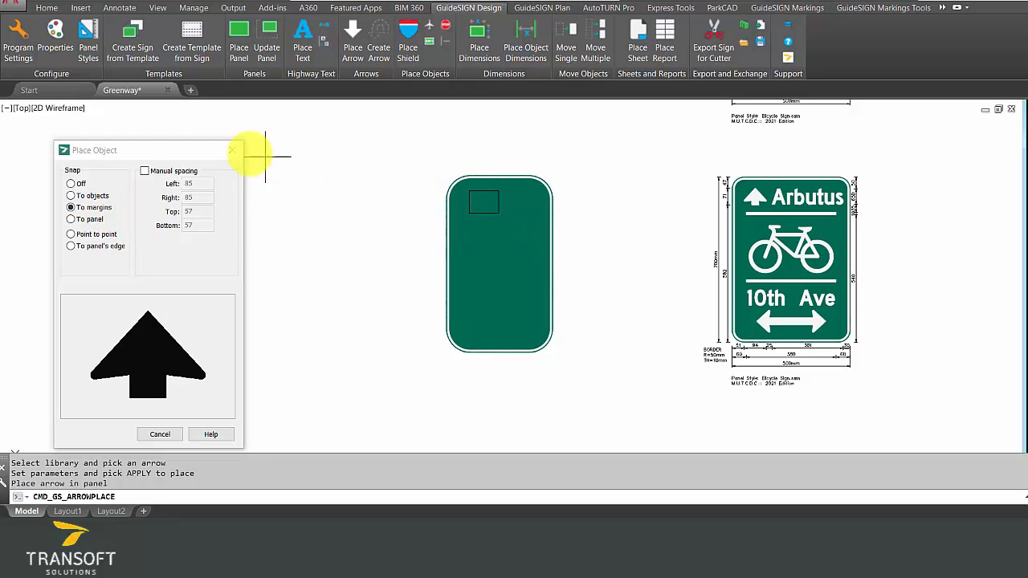
pyautogui.click(144, 171)
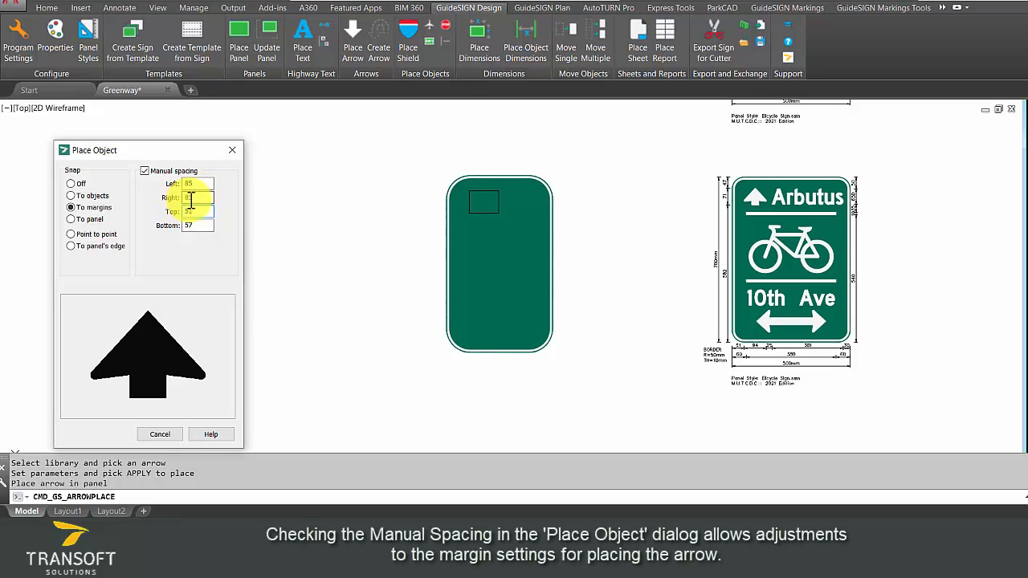
pyautogui.moveTo(198, 184); pyautogui.dragTo(158, 183)
pyautogui.write('51')
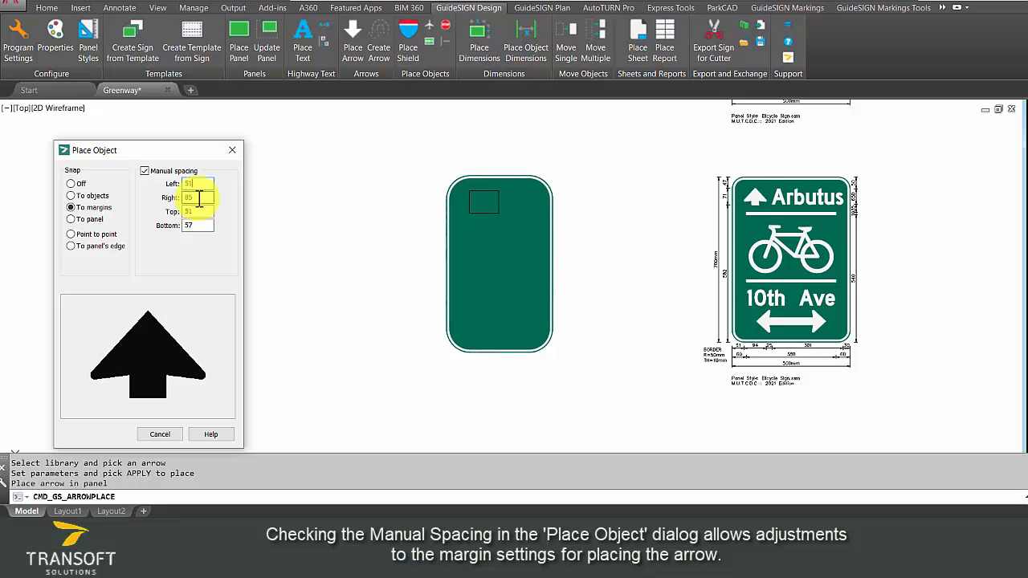
pyautogui.click(489, 211)
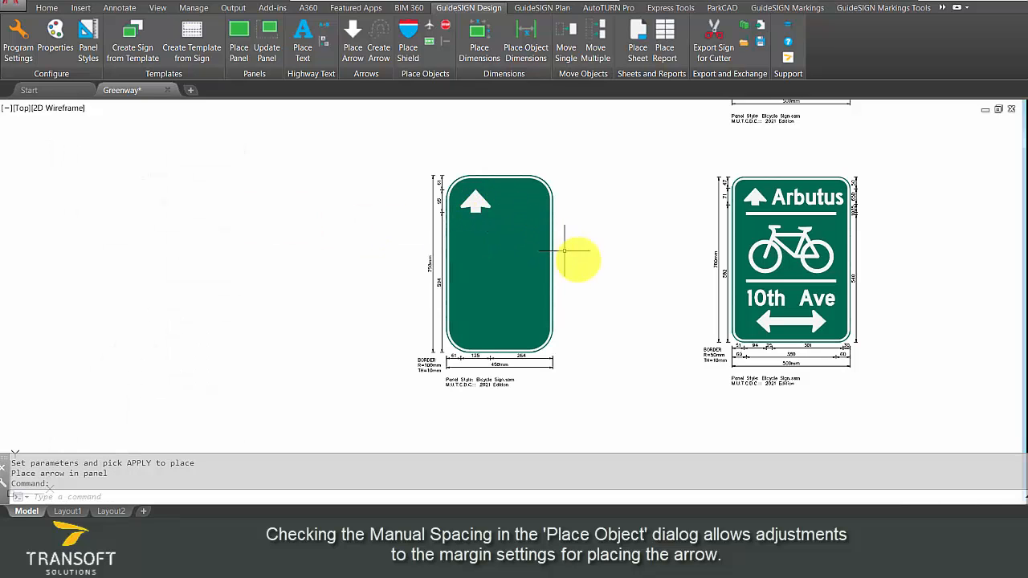
# Step: Create the highway text "Arbutus" for the new panel using the D 2000 font
pyautogui.click(313, 39)
pyautogui.click(515, 206)
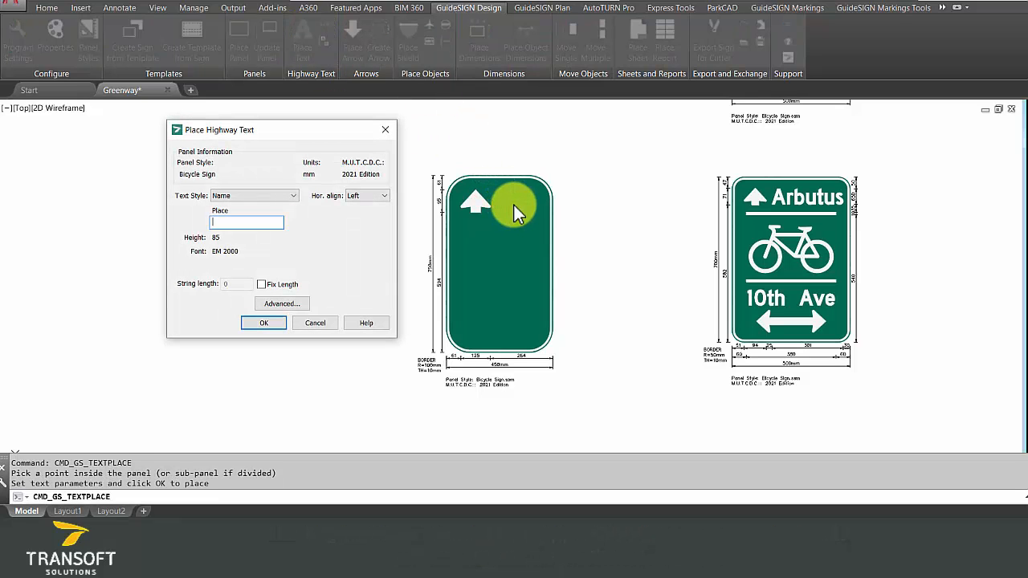
pyautogui.write('Arbutus')
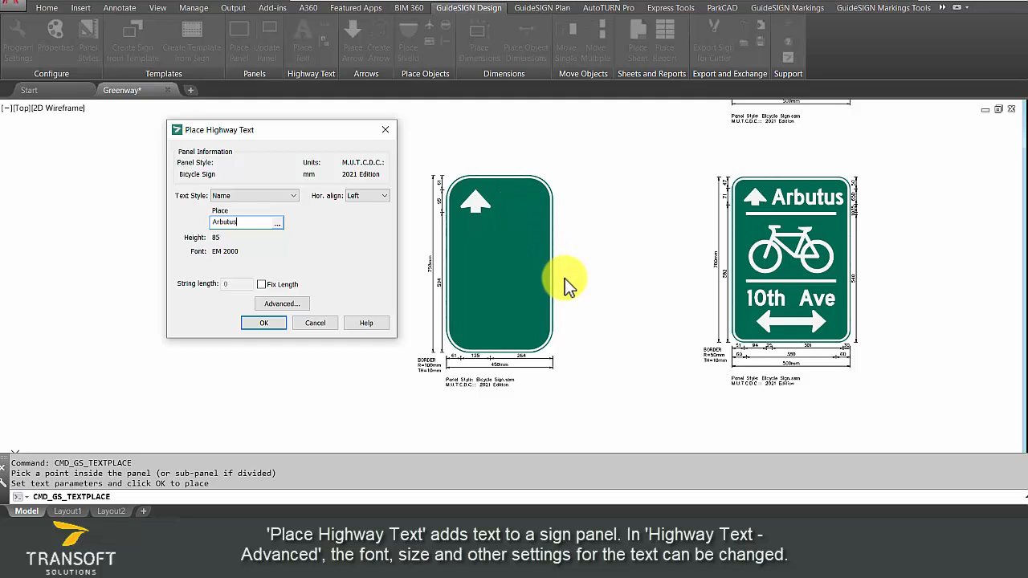
pyautogui.click(281, 304)
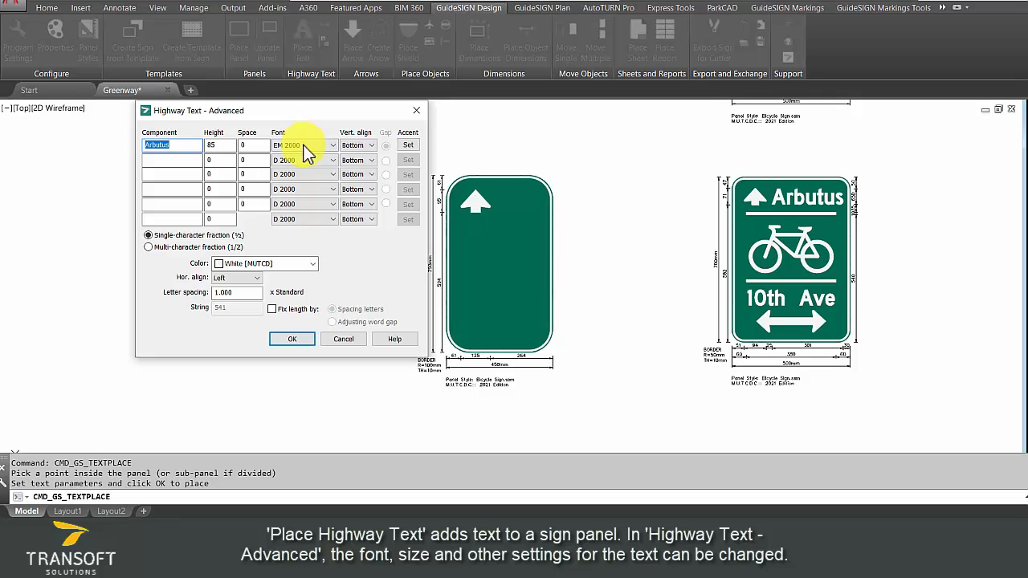
pyautogui.click(307, 145)
pyautogui.click(294, 172)
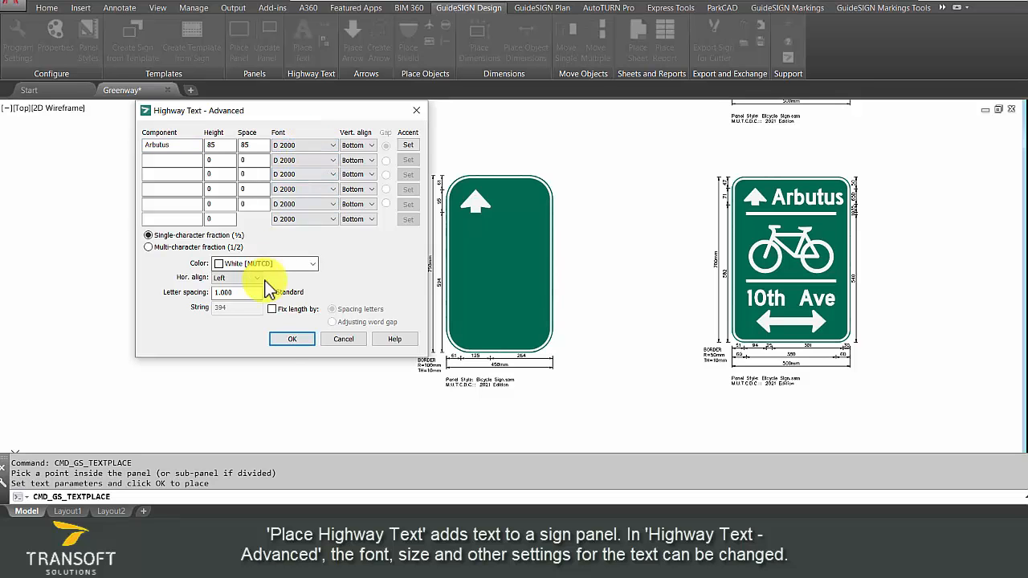
pyautogui.click(291, 339)
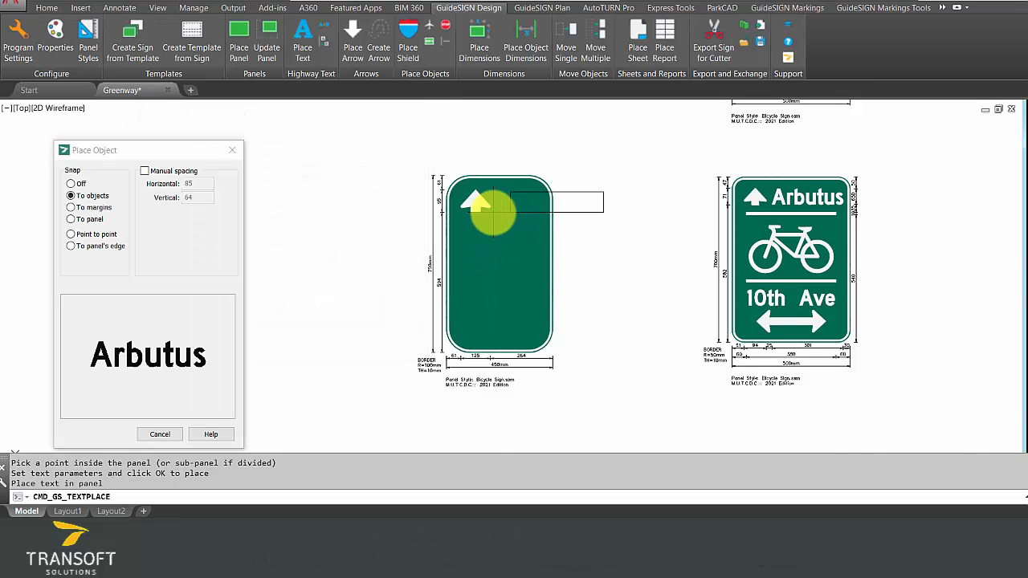
# Step: Place the Arbutus text to the right of the arrow, snapped to objects with a manual horizontal spacing of 25
pyautogui.scroll(2, 500, 217)
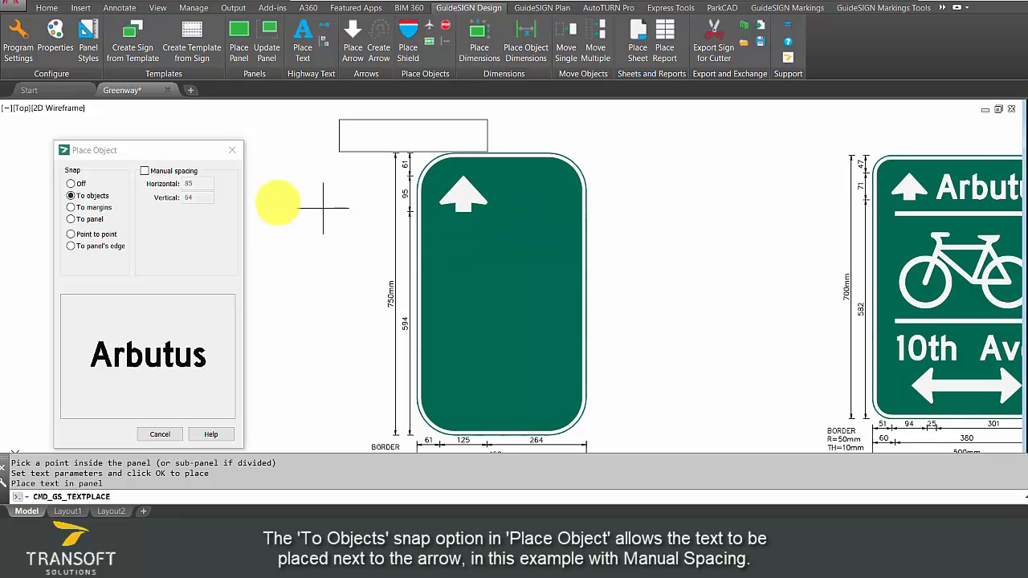
pyautogui.click(145, 171)
pyautogui.click(194, 184)
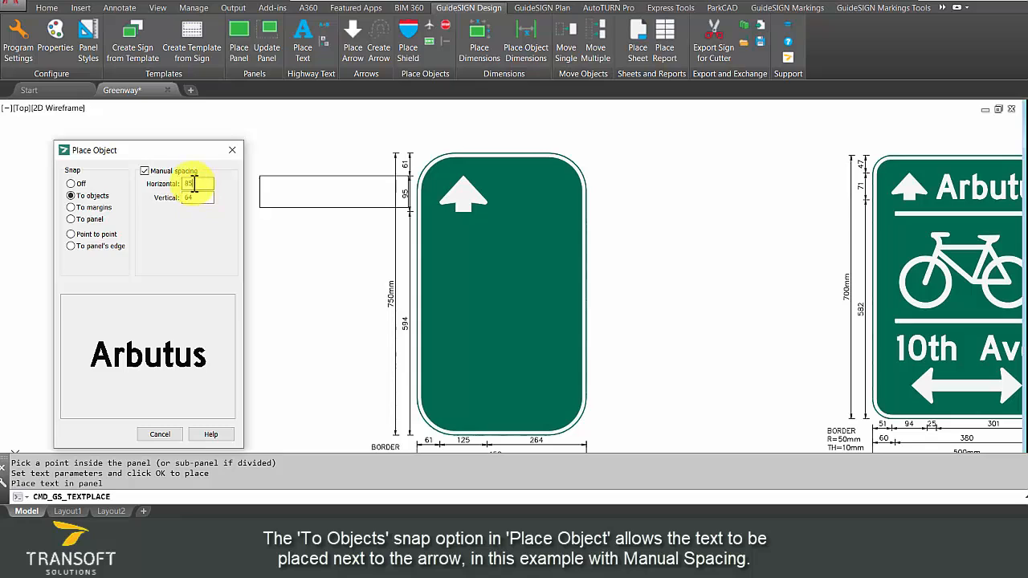
pyautogui.write('25')
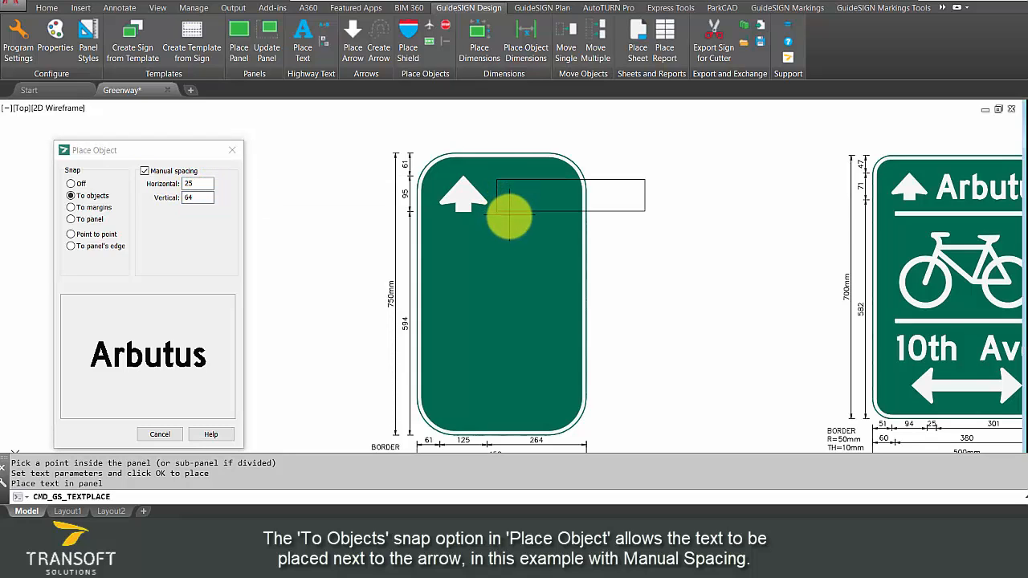
pyautogui.click(511, 217)
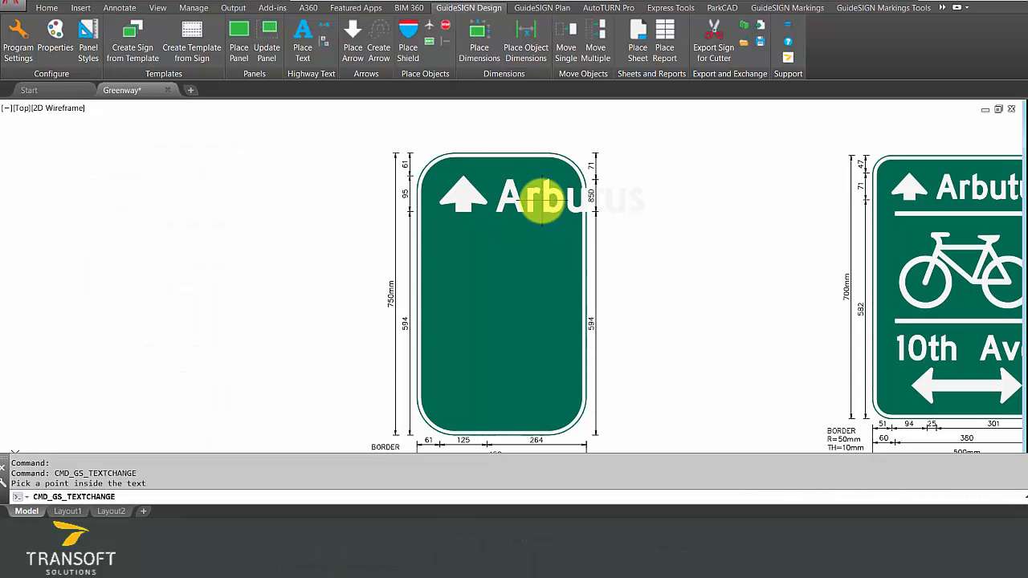
# Step: Set the height of the placed Arbutus text to 65
pyautogui.click(529, 207)
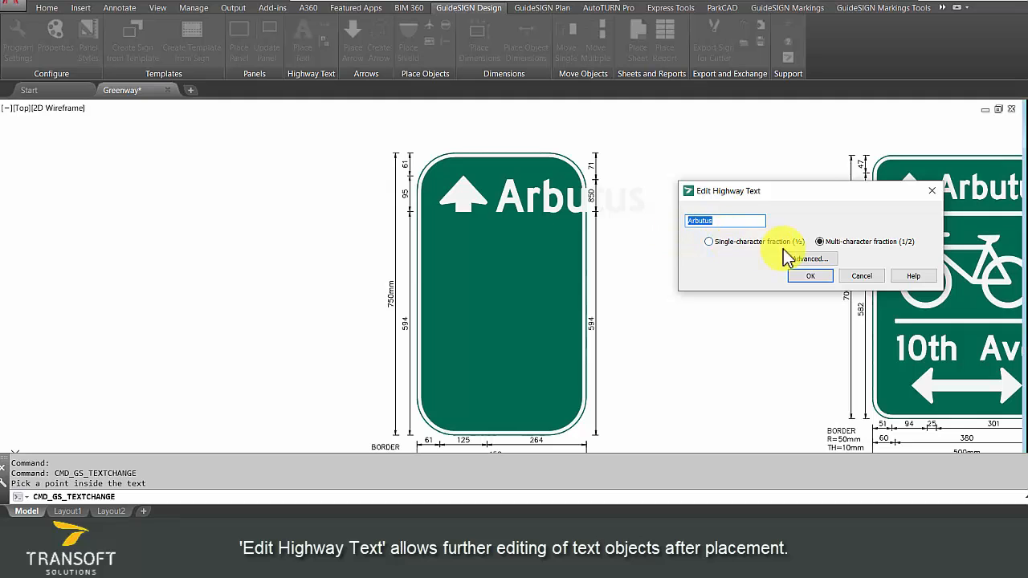
pyautogui.click(810, 259)
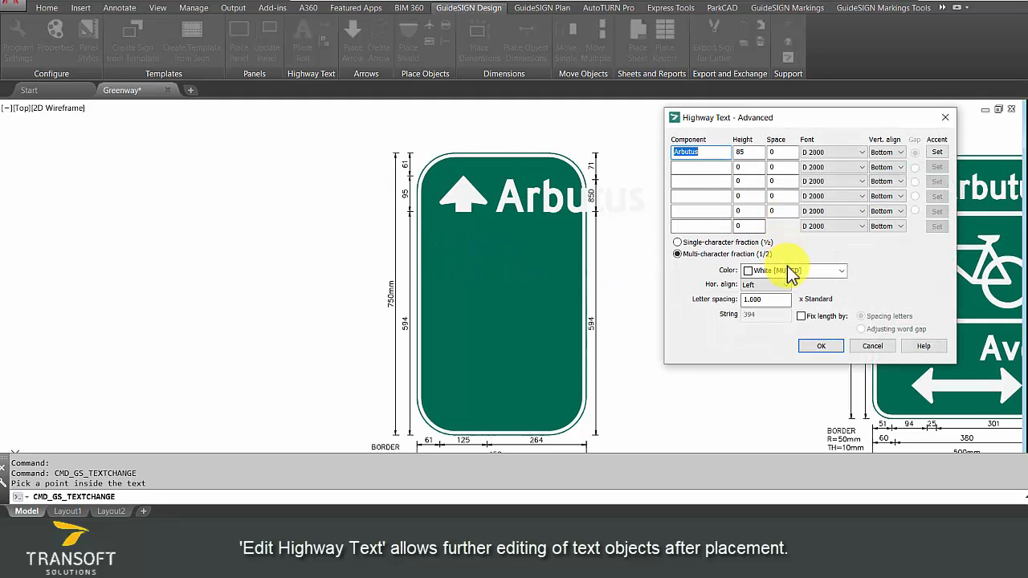
pyautogui.click(734, 155)
pyautogui.write('65')
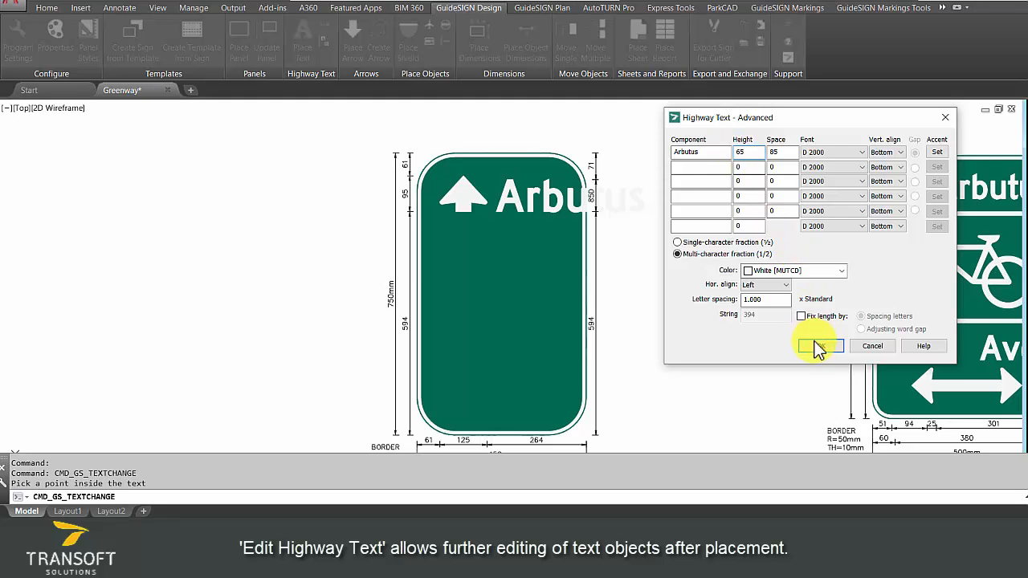
pyautogui.click(817, 347)
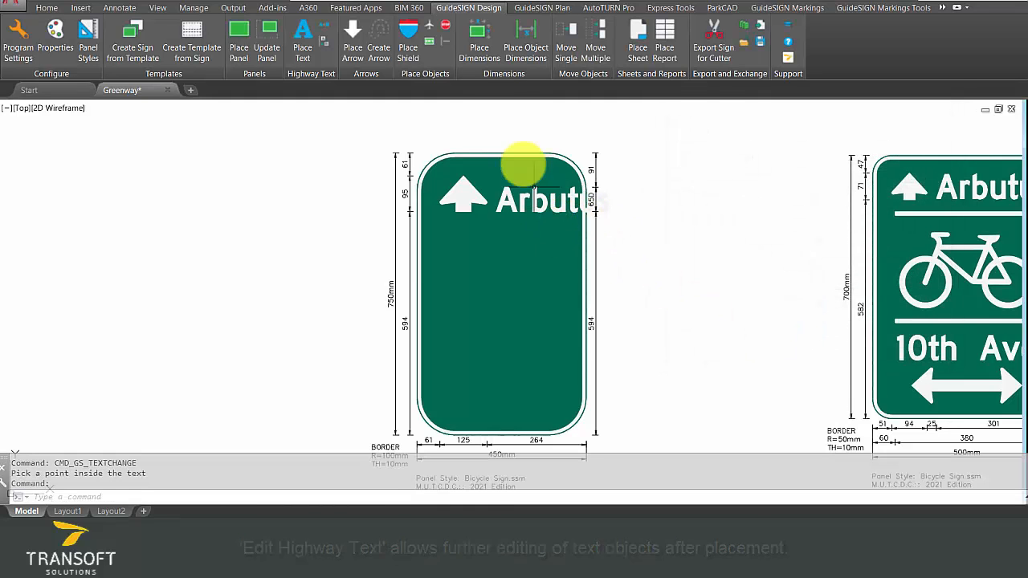
# Step: Move the Arbutus text level with the arrow, snapped to objects with a manual horizontal spacing of 25
pyautogui.click(566, 53)
pyautogui.click(524, 201)
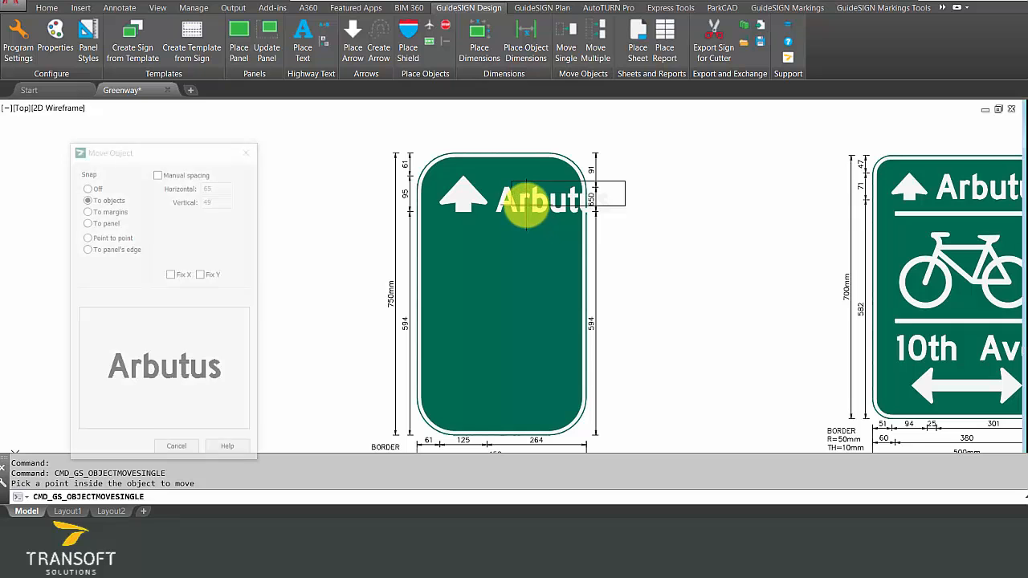
pyautogui.click(157, 172)
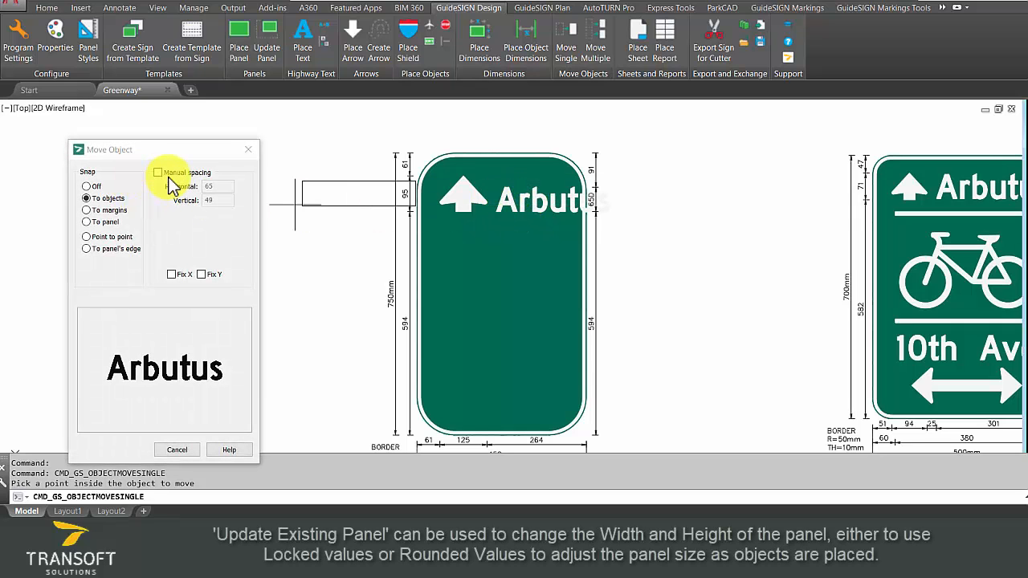
pyautogui.doubleClick(229, 186)
pyautogui.write('25')
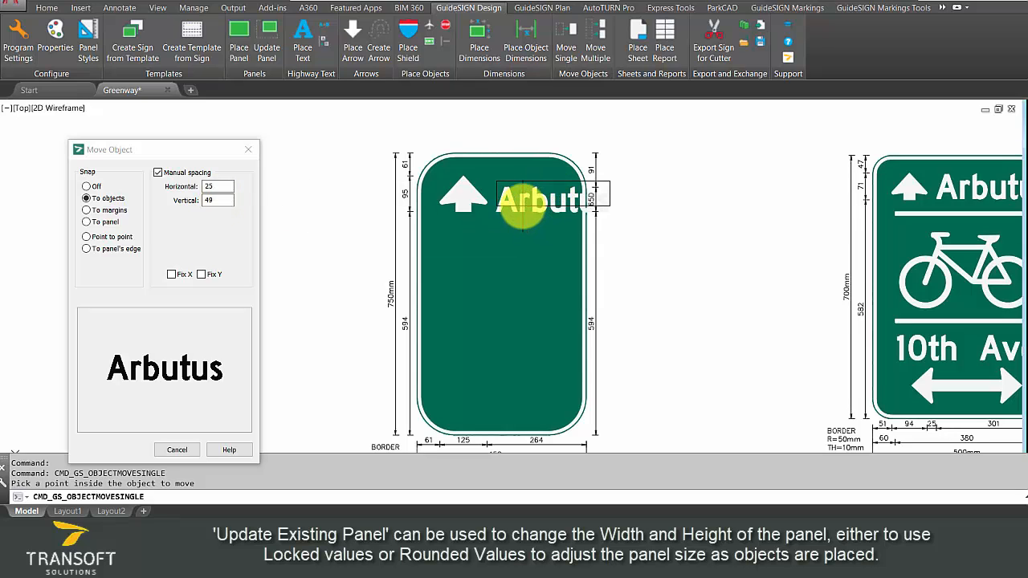
pyautogui.click(534, 213)
# Step: Update the new panel with its height locked so its width adjusts to the arrow and text
pyautogui.moveTo(666, 271)
pyautogui.mouseDown(button='middle')
pyautogui.moveTo(464, 199)
pyautogui.moveTo(463, 223)
pyautogui.mouseUp(button='middle')
pyautogui.click(266, 50)
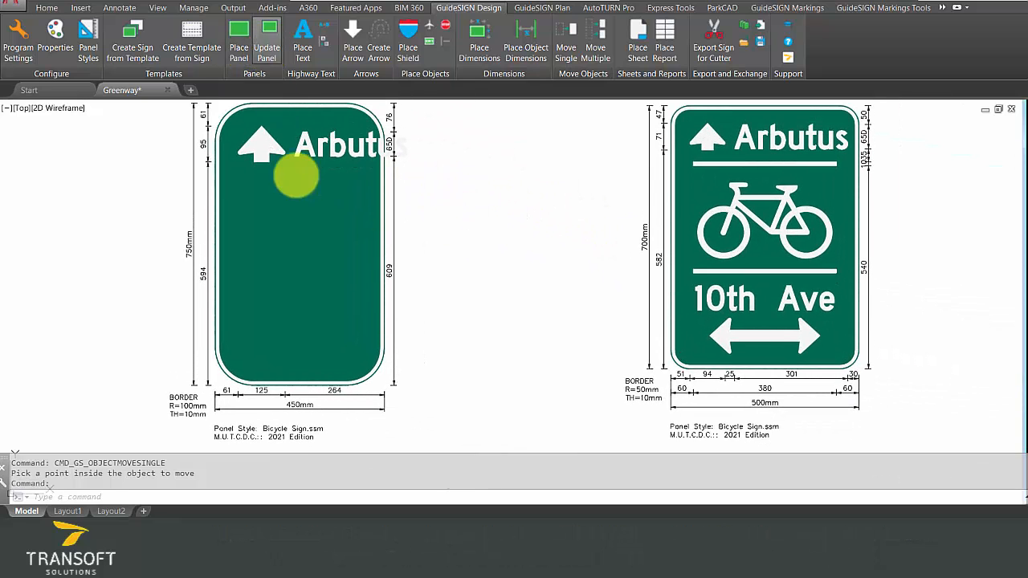
pyautogui.click(308, 211)
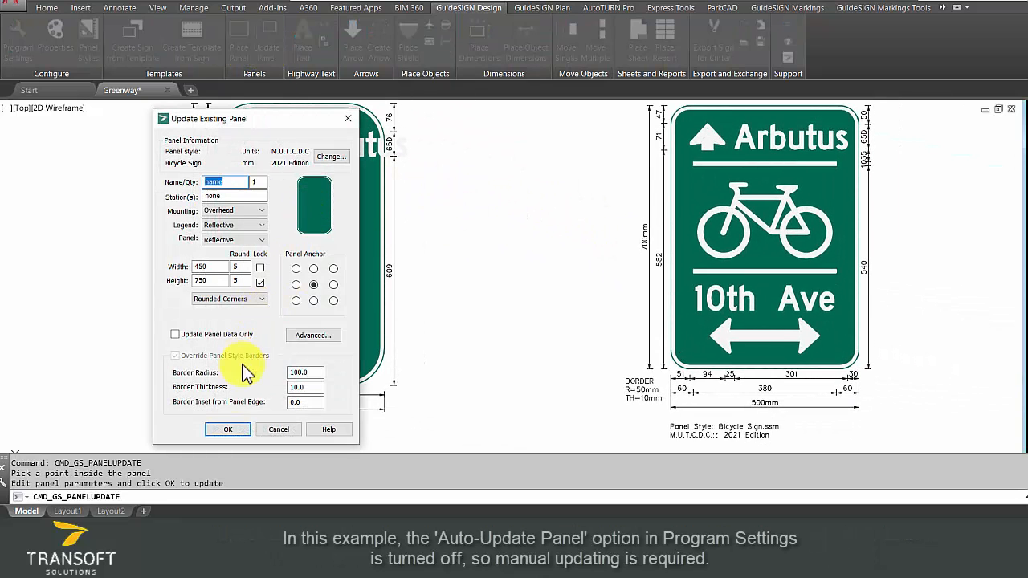
pyautogui.click(229, 429)
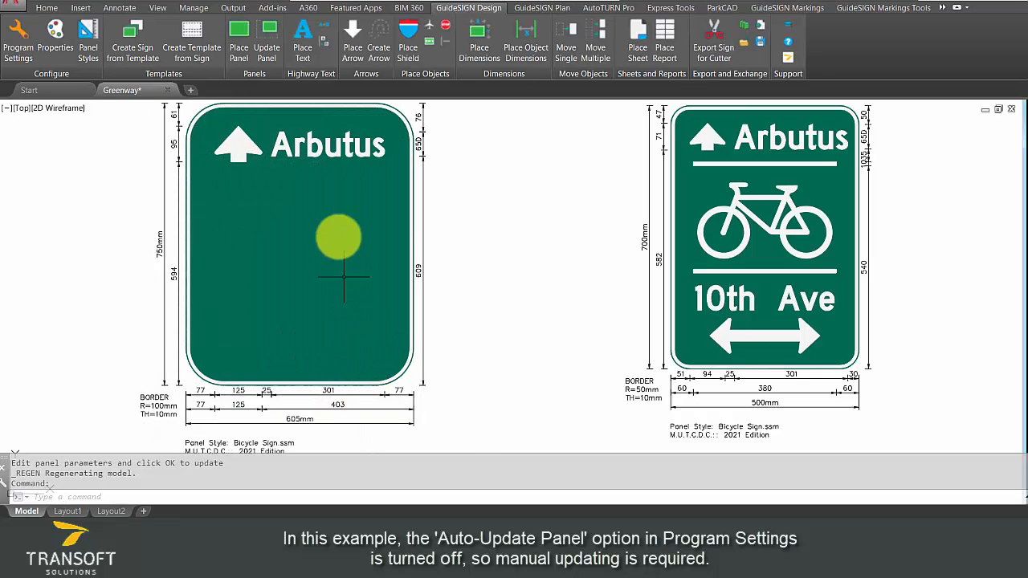
pyautogui.click(445, 40)
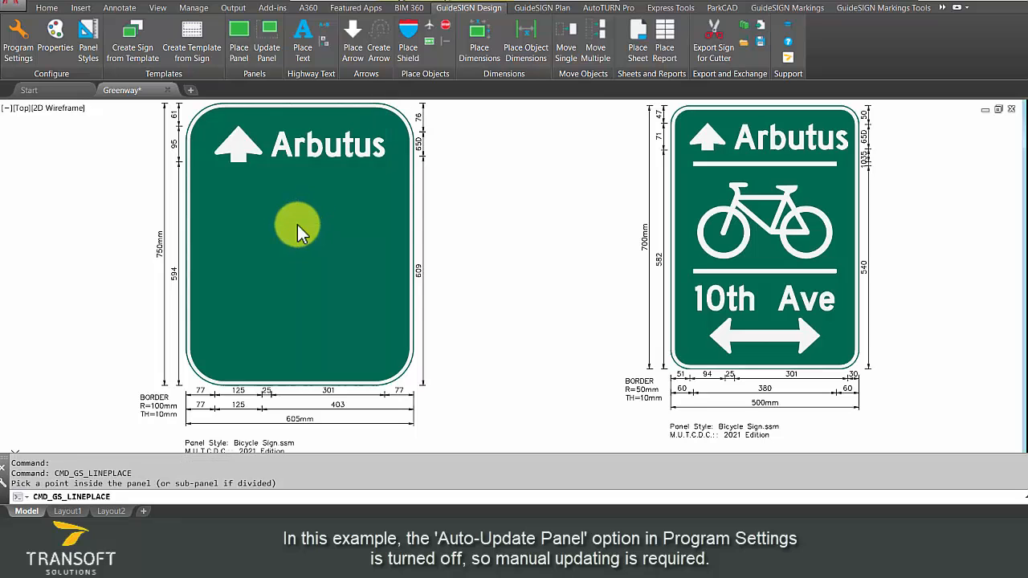
pyautogui.click(298, 231)
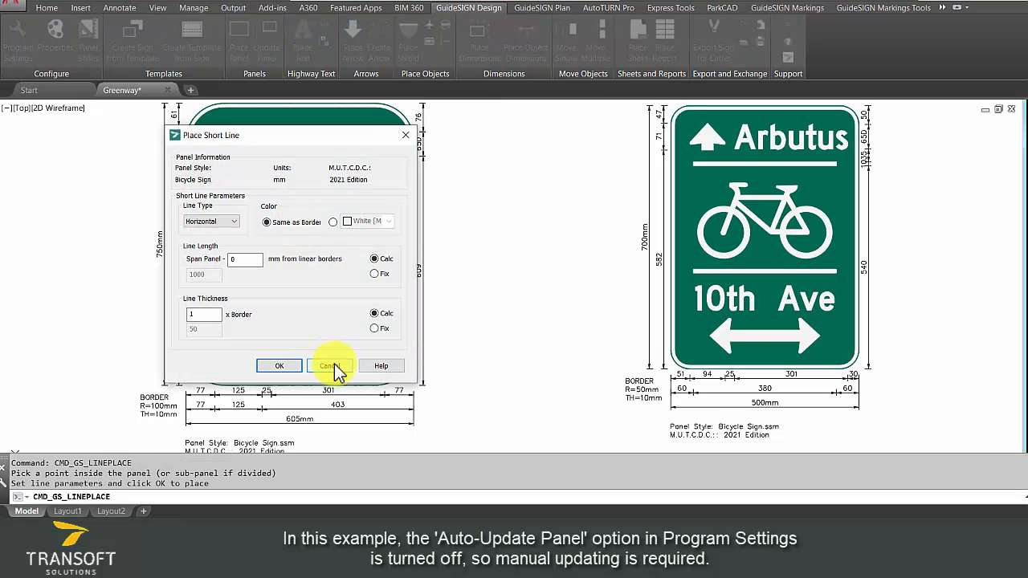
pyautogui.click(333, 365)
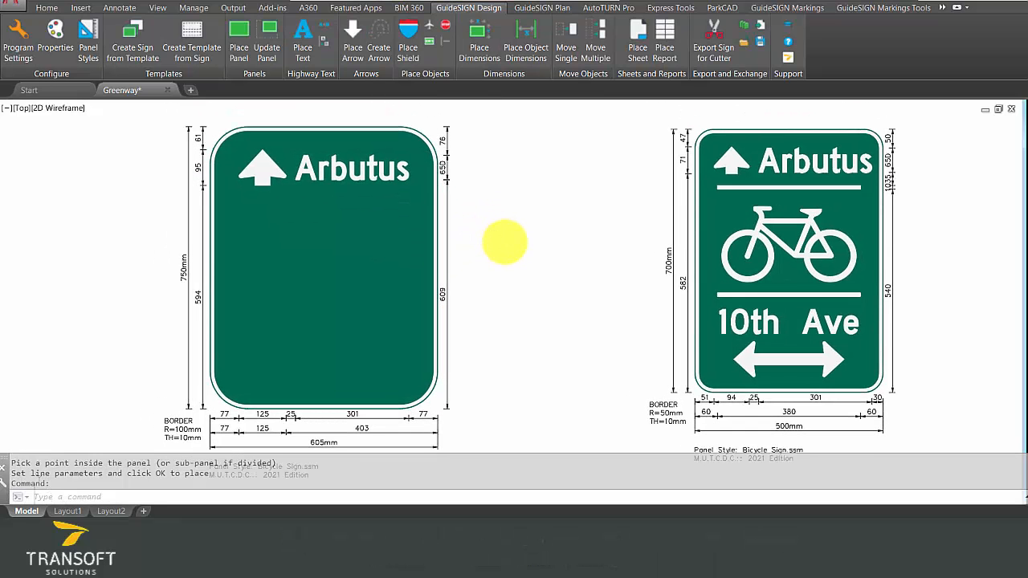
# Step: Place a horizontal short line ending 30 mm from the linear borders below the Arbutus text, snapped to the border
pyautogui.click(444, 40)
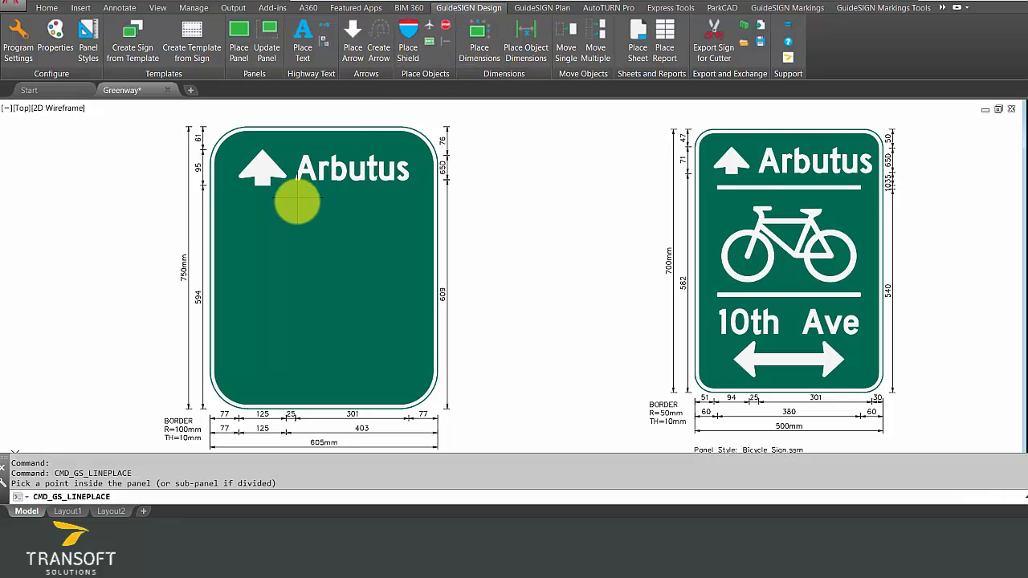
pyautogui.click(304, 227)
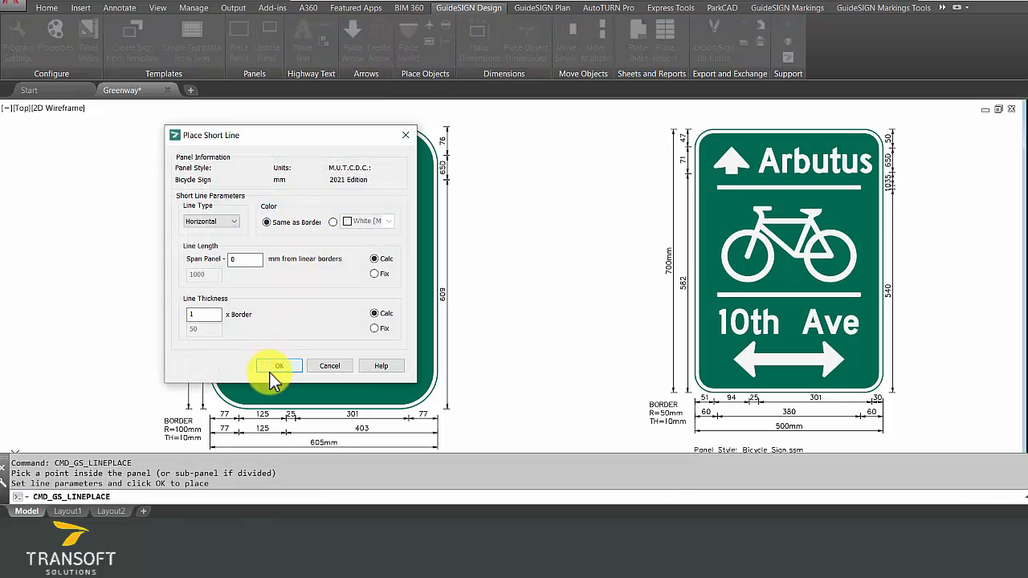
pyautogui.doubleClick(249, 262)
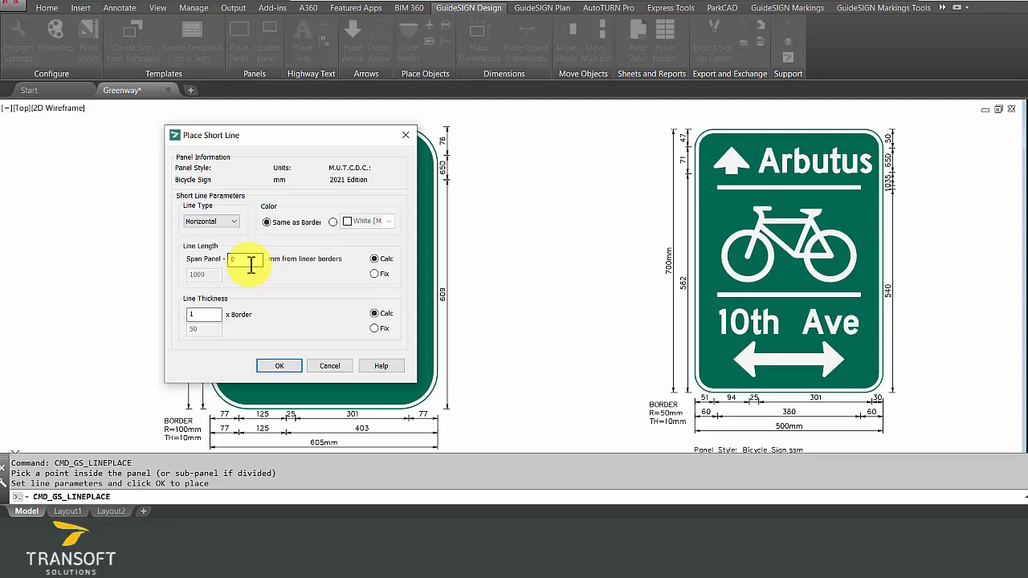
pyautogui.write('3')
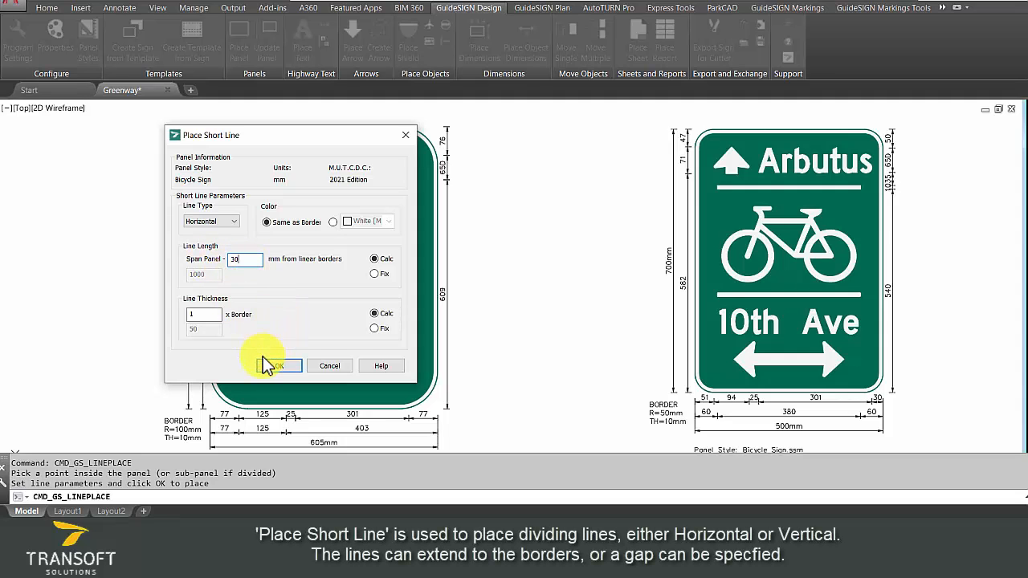
pyautogui.press('Return')
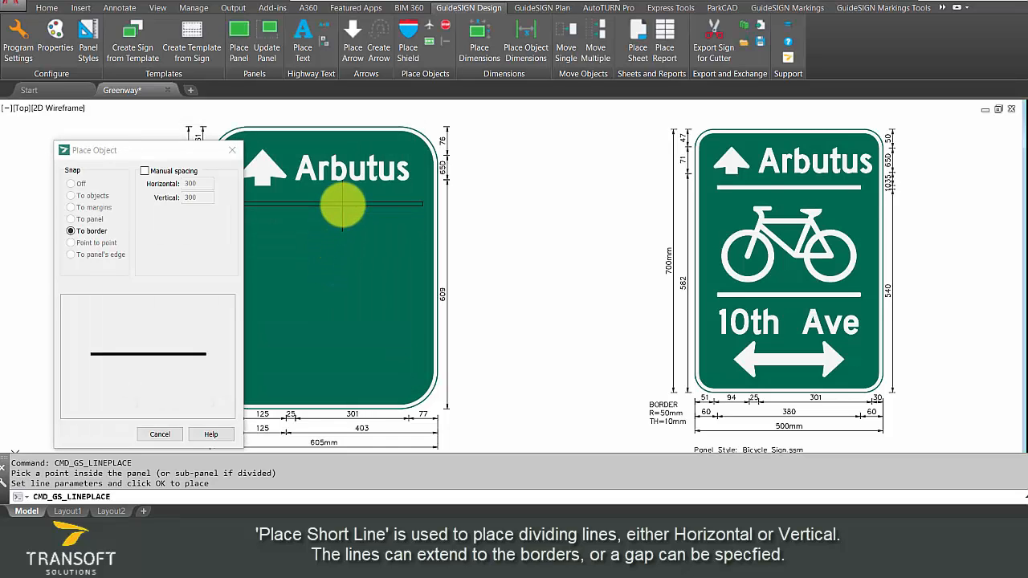
pyautogui.moveTo(343, 206); pyautogui.dragTo(414, 213, button='middle')
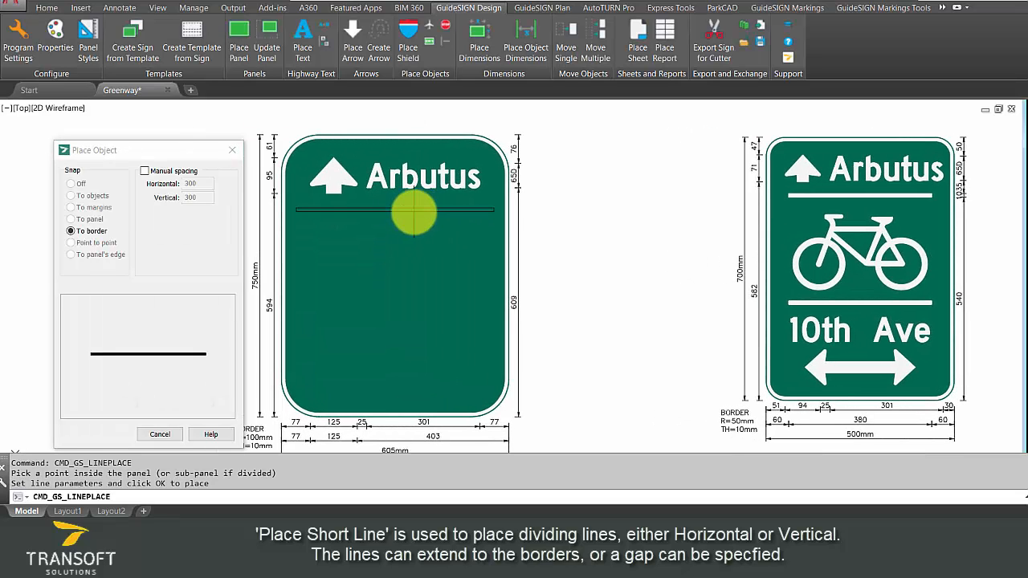
pyautogui.click(458, 214)
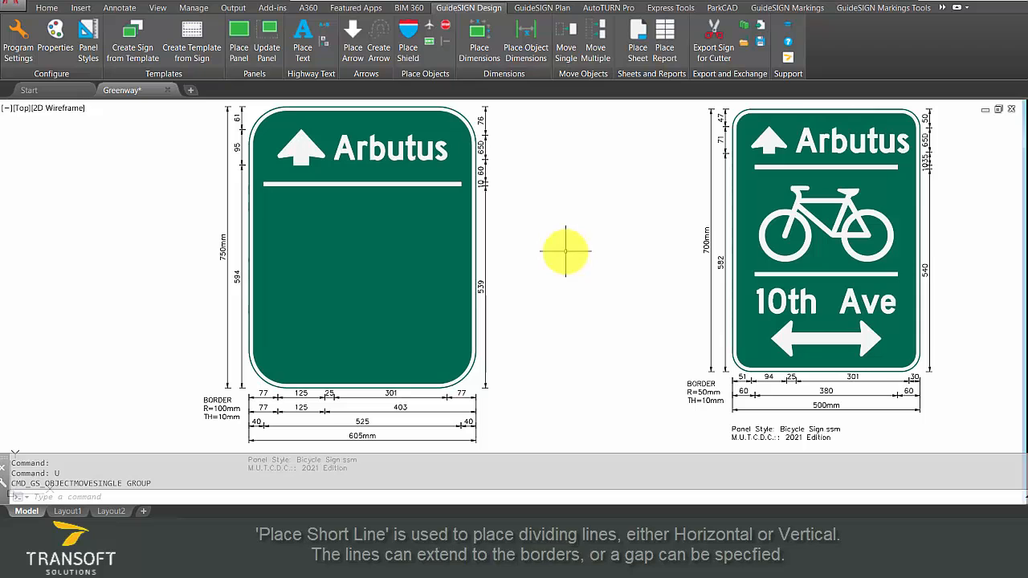
# Step: Place the bicycle symbol at its default 357 by 200 size below the divider line, snapped to margins
pyautogui.click(442, 36)
pyautogui.click(387, 241)
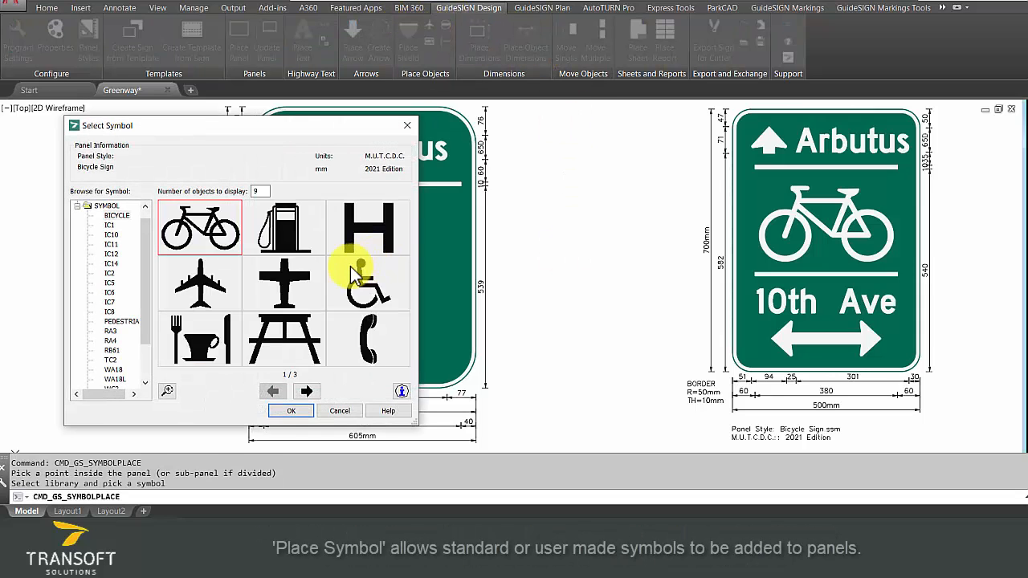
pyautogui.click(291, 411)
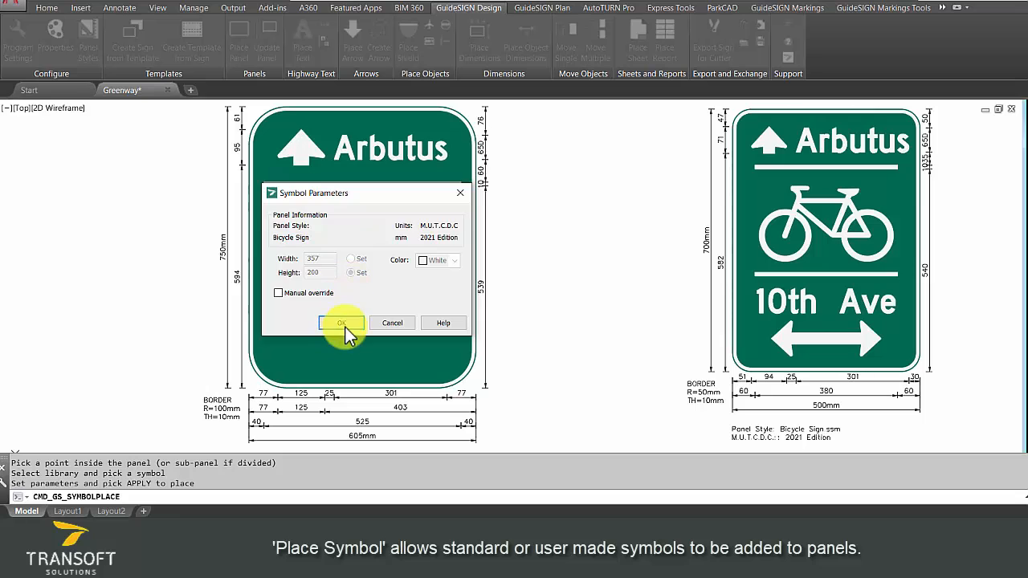
pyautogui.click(341, 323)
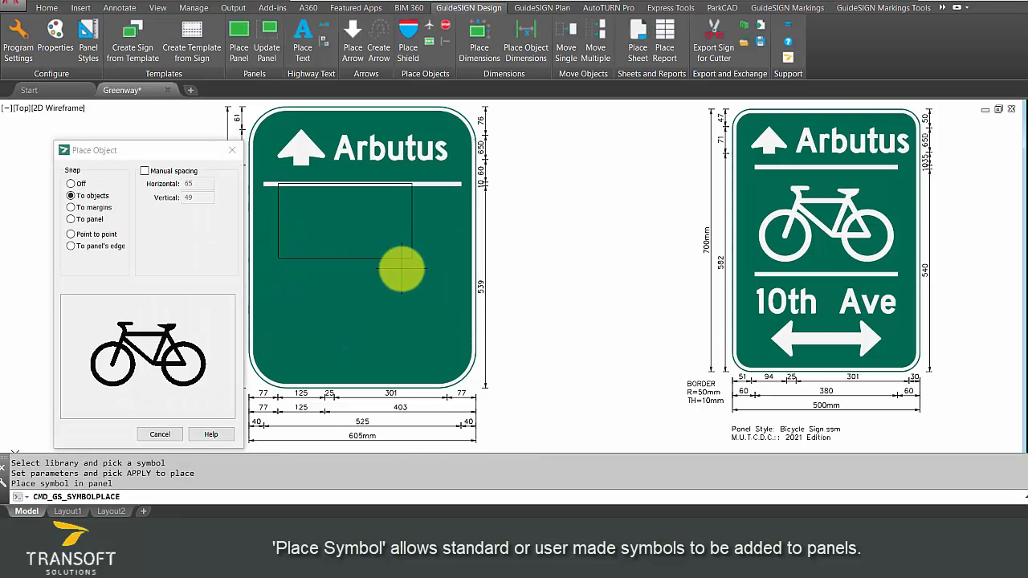
pyautogui.click(92, 207)
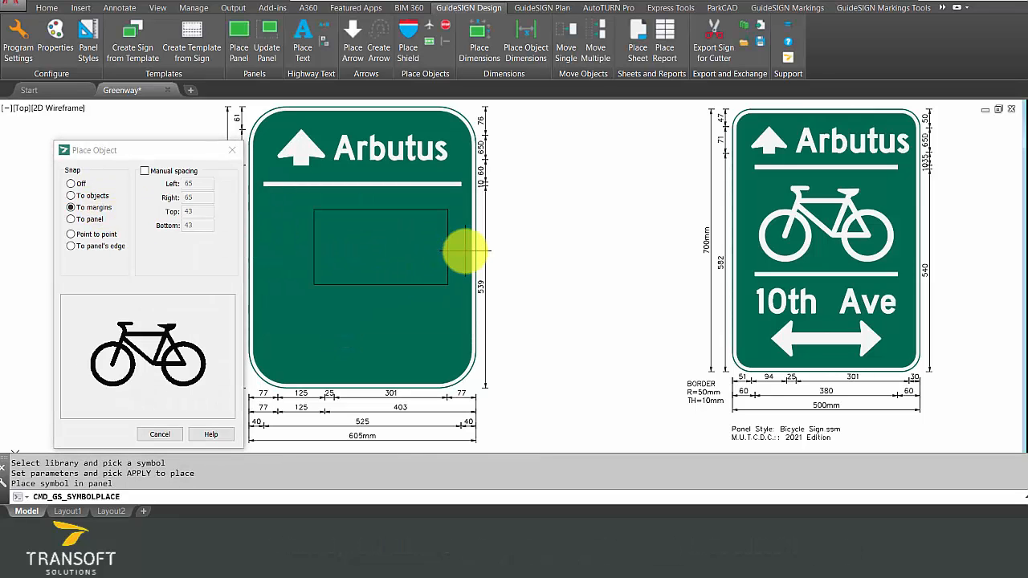
pyautogui.click(406, 257)
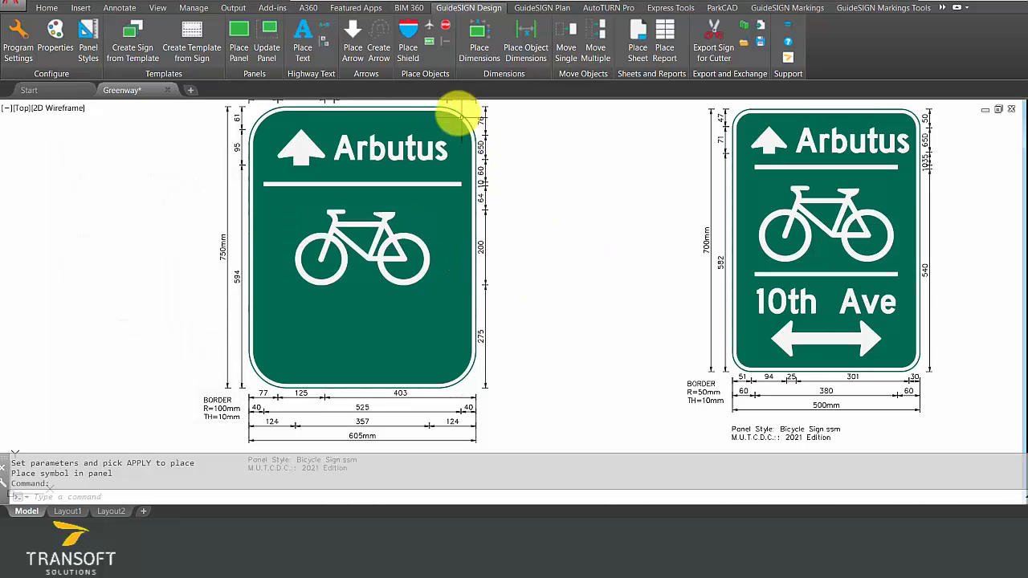
# Step: Copy the divider line 325 straight down with Ortho on, so a second line sits below the bicycle
pyautogui.write('co')
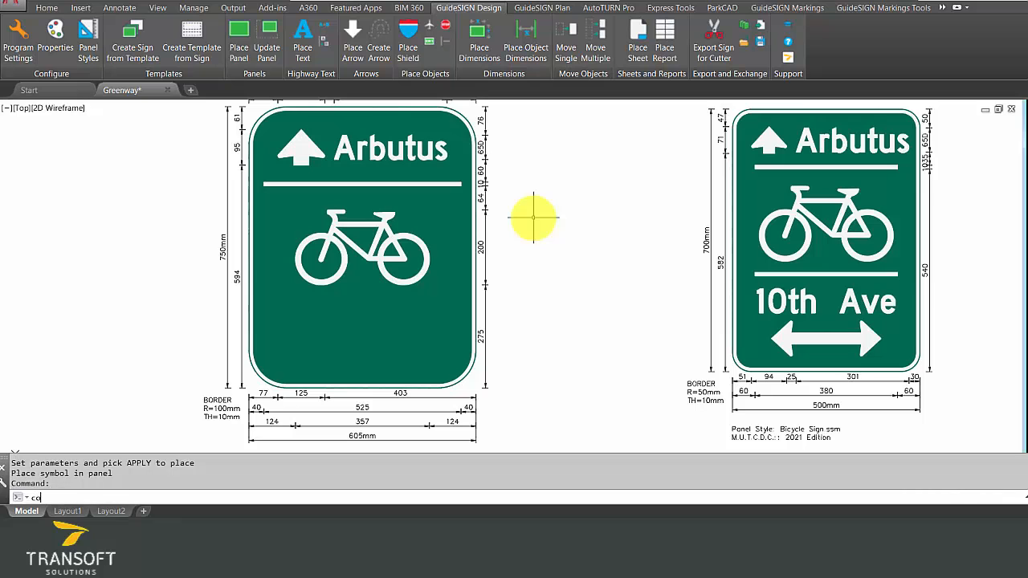
pyautogui.press('Return')
pyautogui.click(447, 185)
pyautogui.press('Return')
pyautogui.click(568, 187)
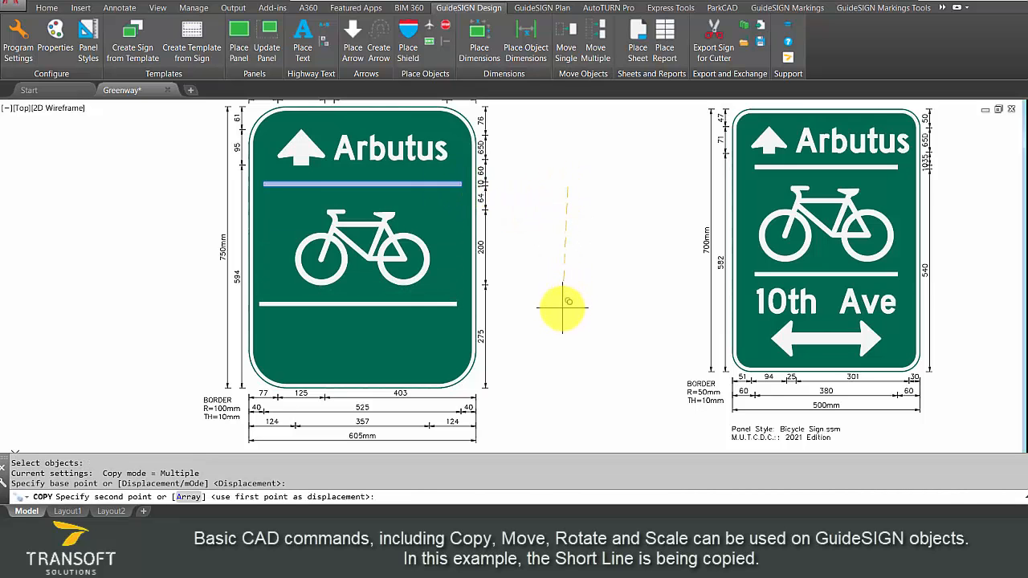
pyautogui.press('F8')
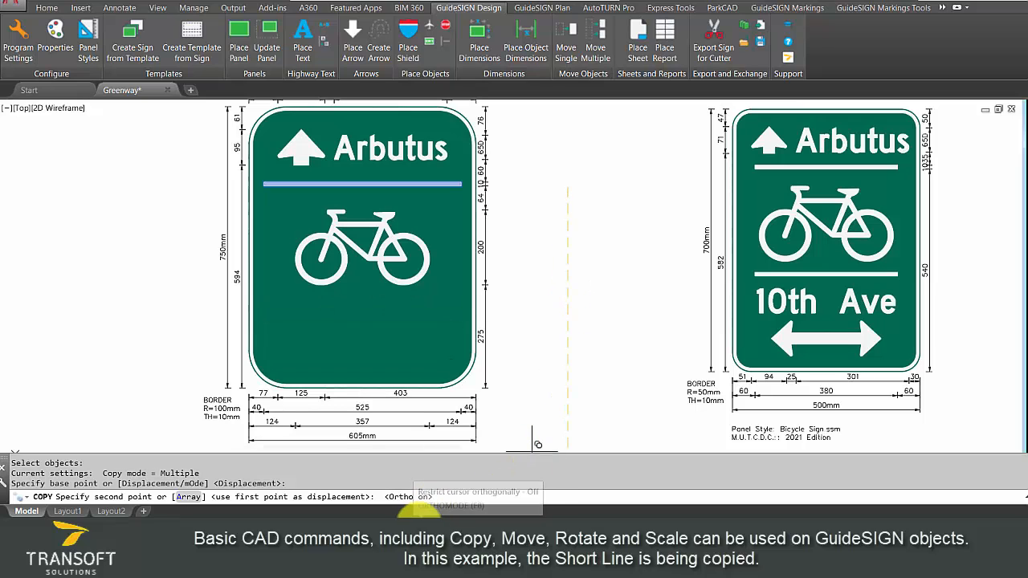
pyautogui.write('325')
pyautogui.press('Return')
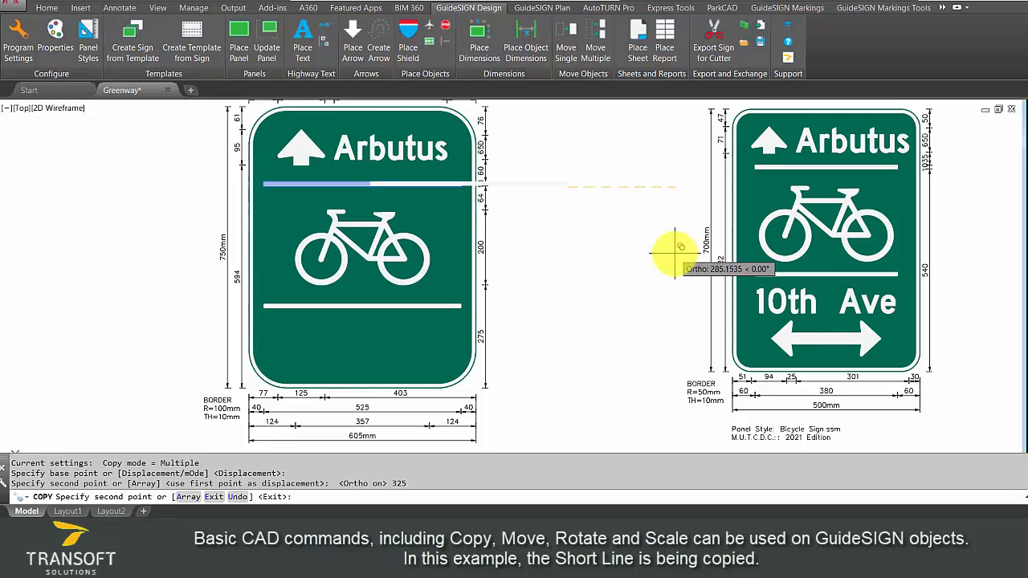
pyautogui.press('Escape')
pyautogui.press('Escape')
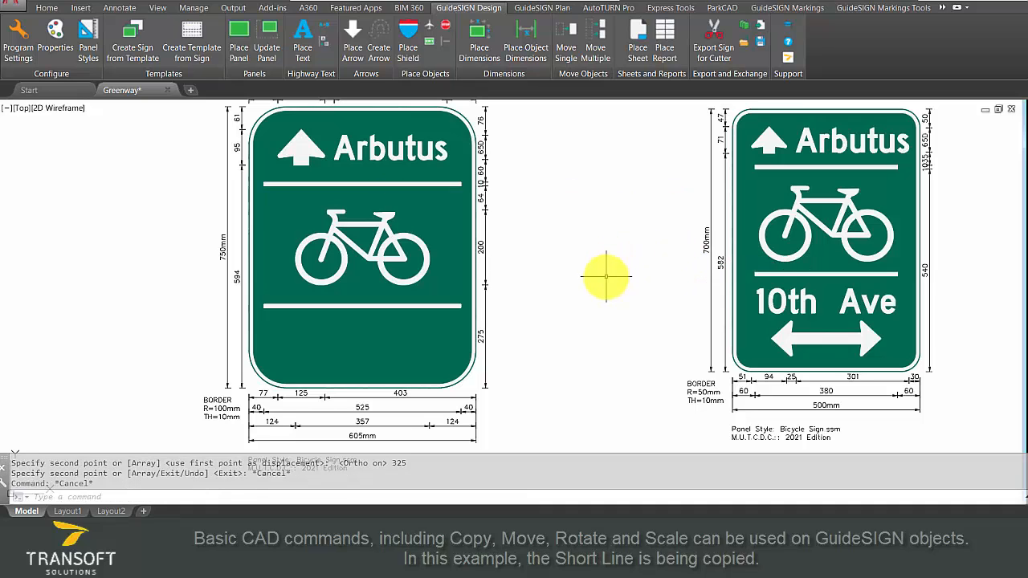
# Step: Create the highway text 10th Ave for the new panel with height 65 and font D 2000
pyautogui.click(299, 33)
pyautogui.click(366, 331)
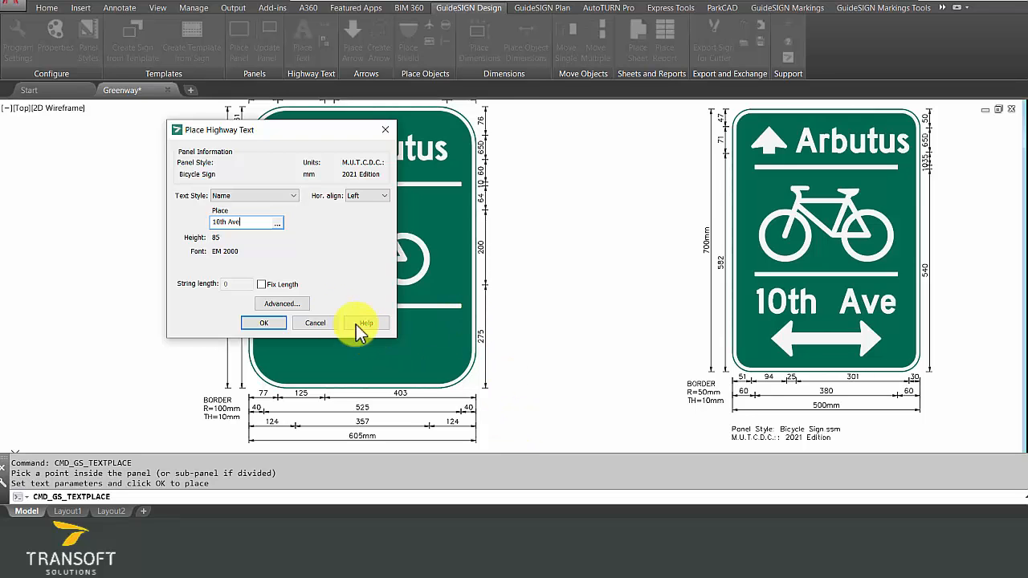
pyautogui.click(266, 305)
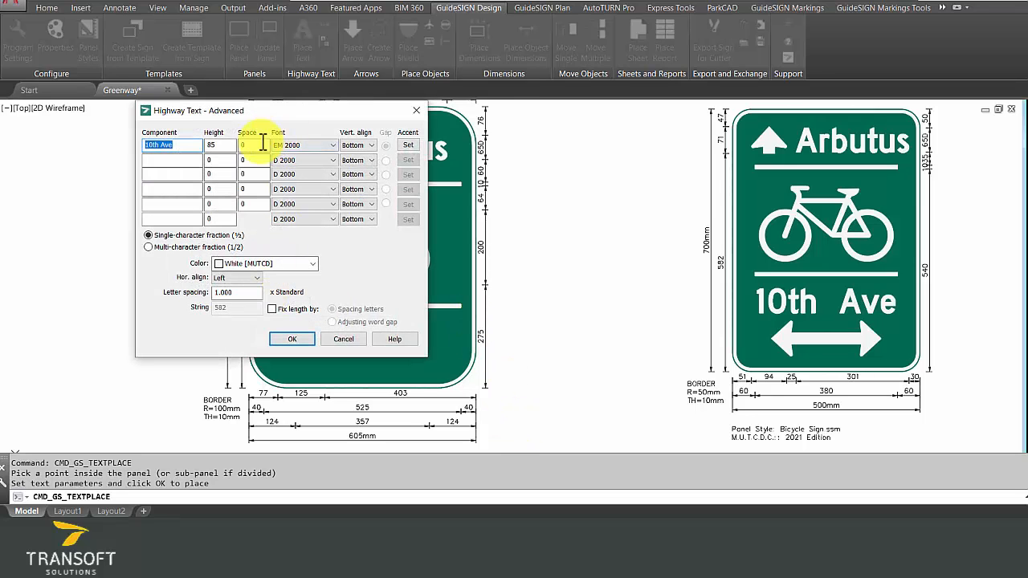
pyautogui.write('65')
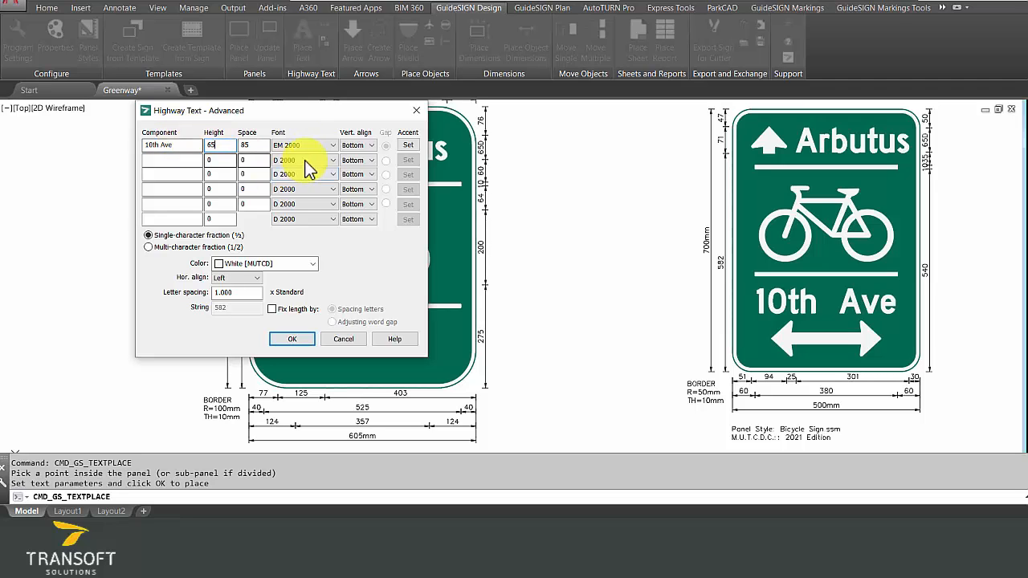
pyautogui.click(309, 144)
pyautogui.click(306, 173)
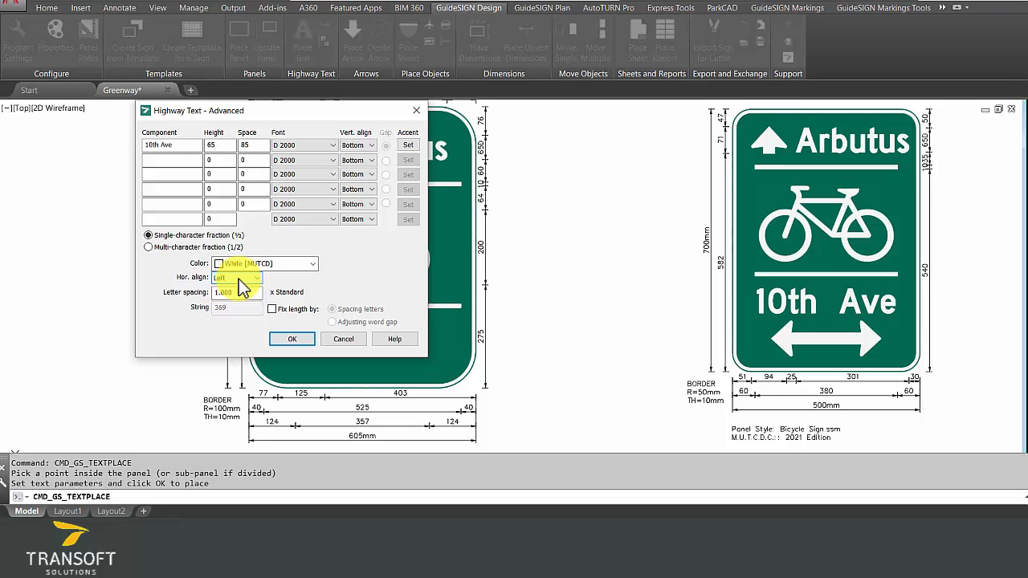
pyautogui.click(295, 341)
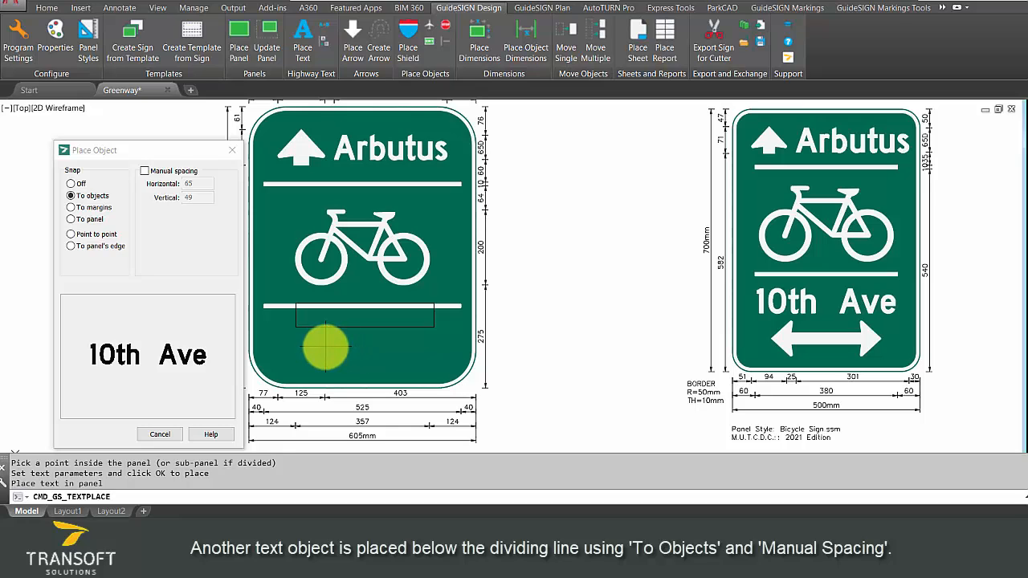
# Step: Place the 10th Ave text below the lower divider line, snapped to objects with a manual vertical spacing of 49
pyautogui.click(74, 207)
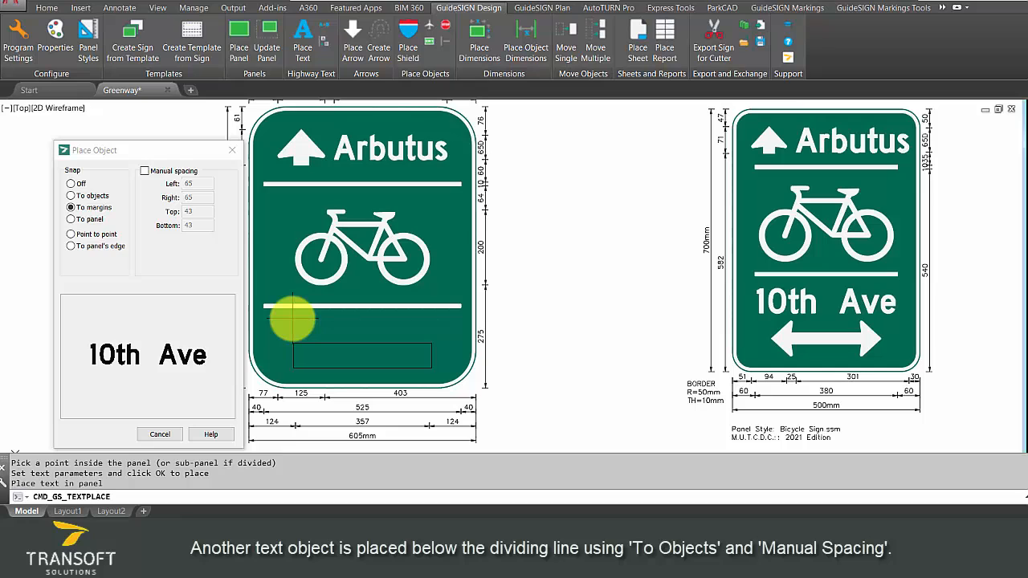
pyautogui.click(145, 170)
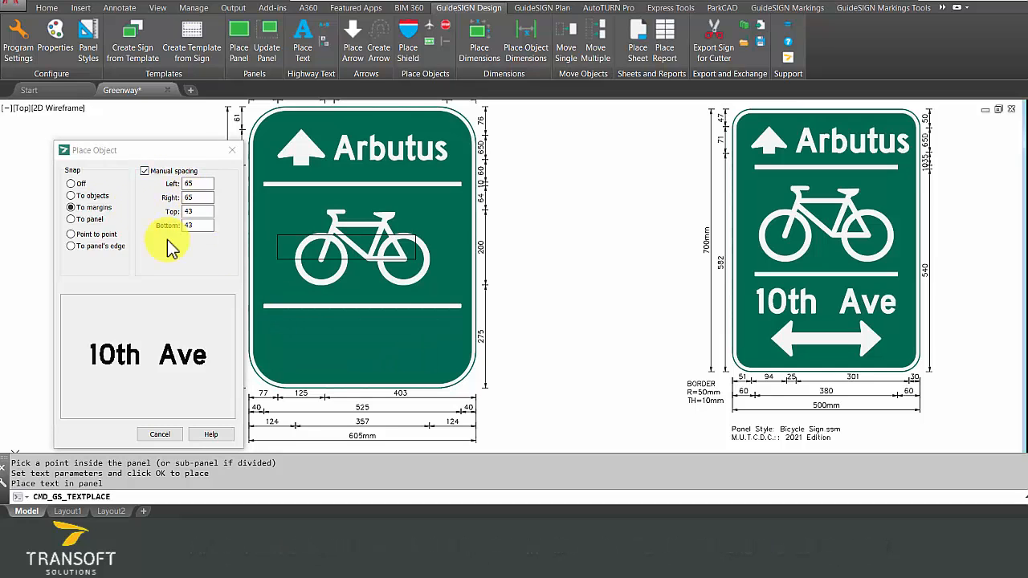
pyautogui.click(70, 195)
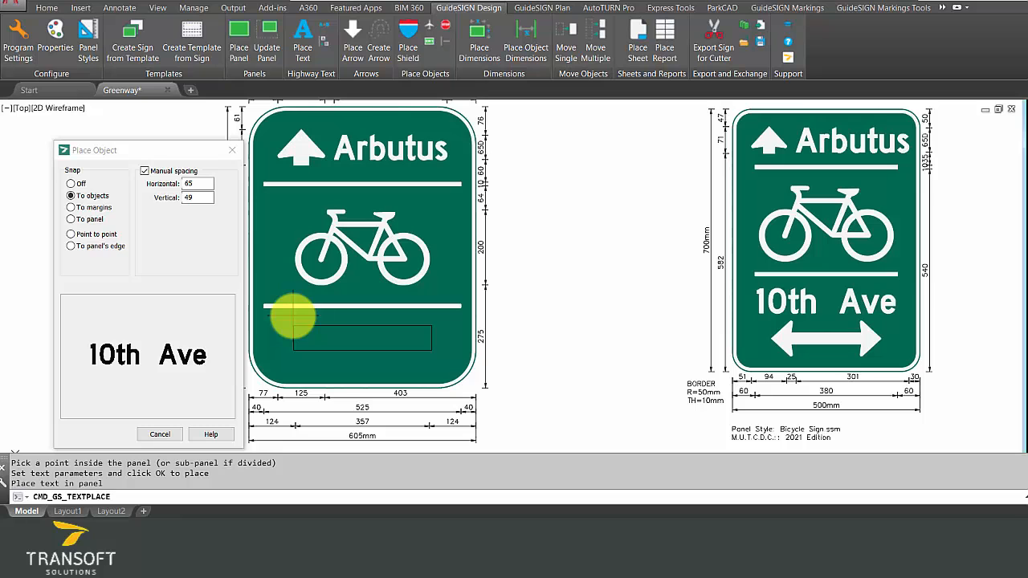
pyautogui.click(293, 317)
# Step: Move the bicycle symbol, lower divider line and 10th Ave text straight up by 25
pyautogui.write('m')
pyautogui.press('Return')
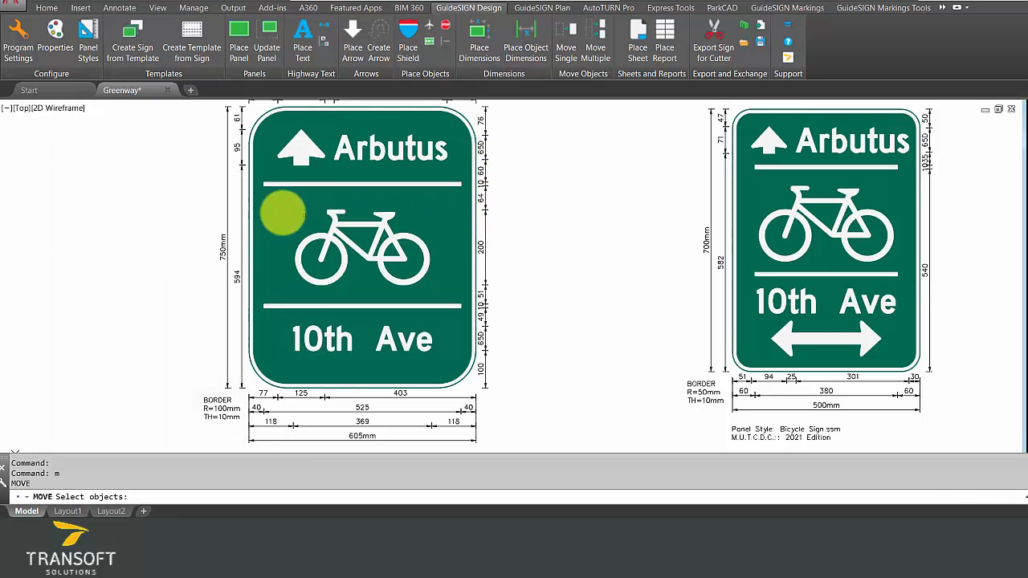
pyautogui.click(181, 201)
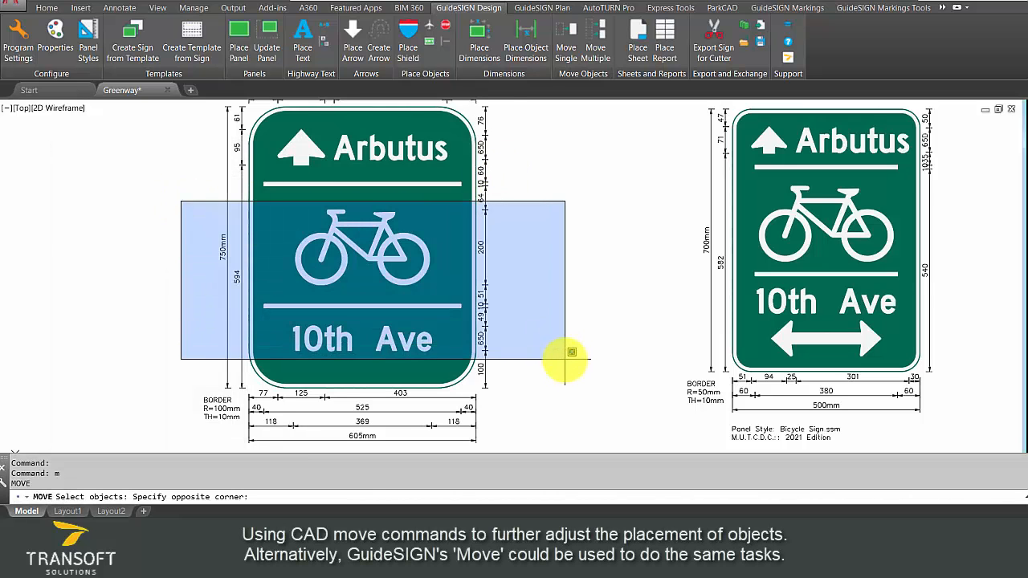
pyautogui.click(562, 356)
pyautogui.press('Return')
pyautogui.click(552, 266)
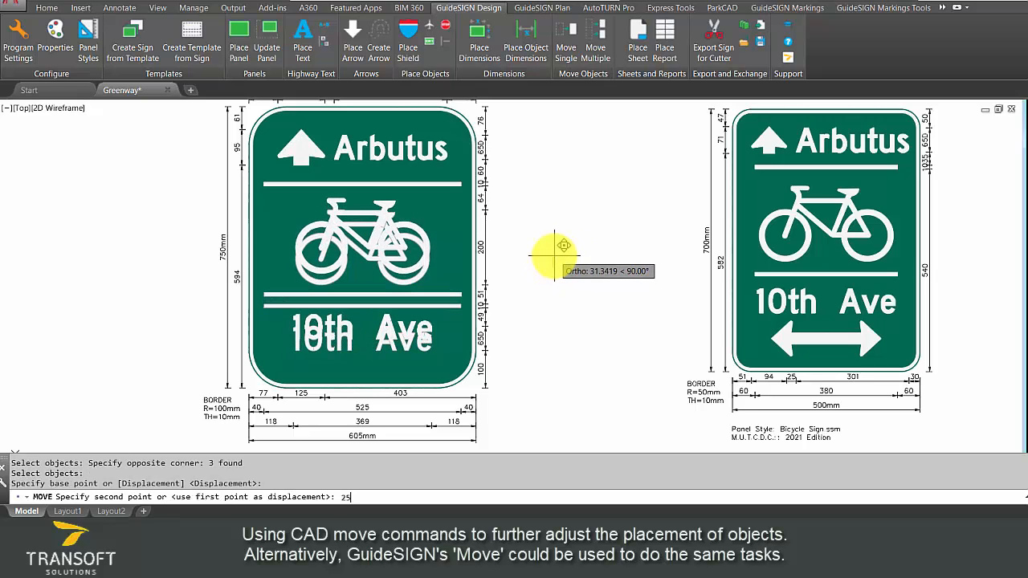
pyautogui.write('25')
pyautogui.press('Return')
# Step: Move the lower divider line and the 10th Ave text straight up by 15
pyautogui.rightClick(478, 264)
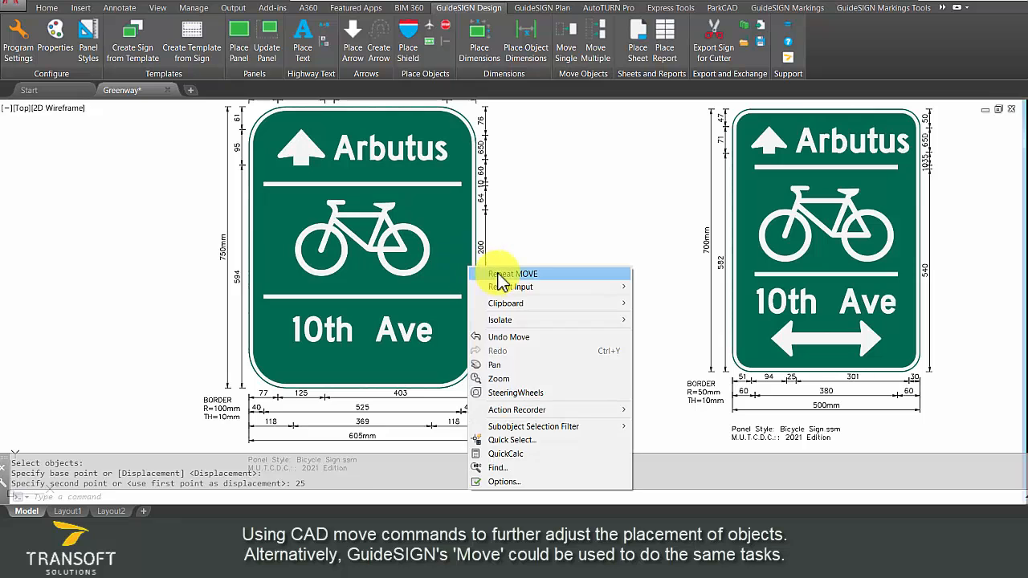
pyautogui.click(513, 274)
pyautogui.click(168, 284)
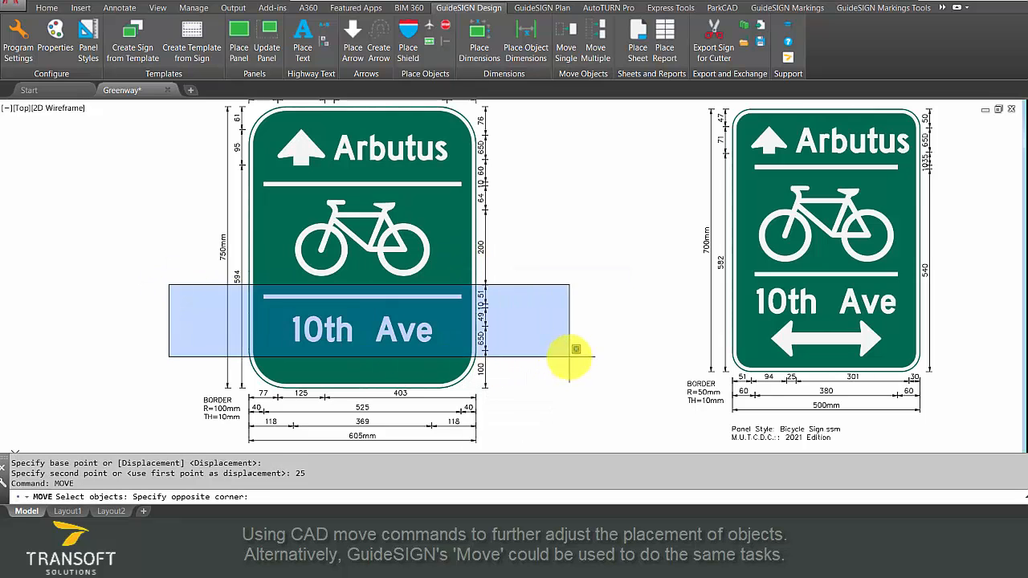
pyautogui.click(583, 341)
pyautogui.press('Return')
pyautogui.click(583, 341)
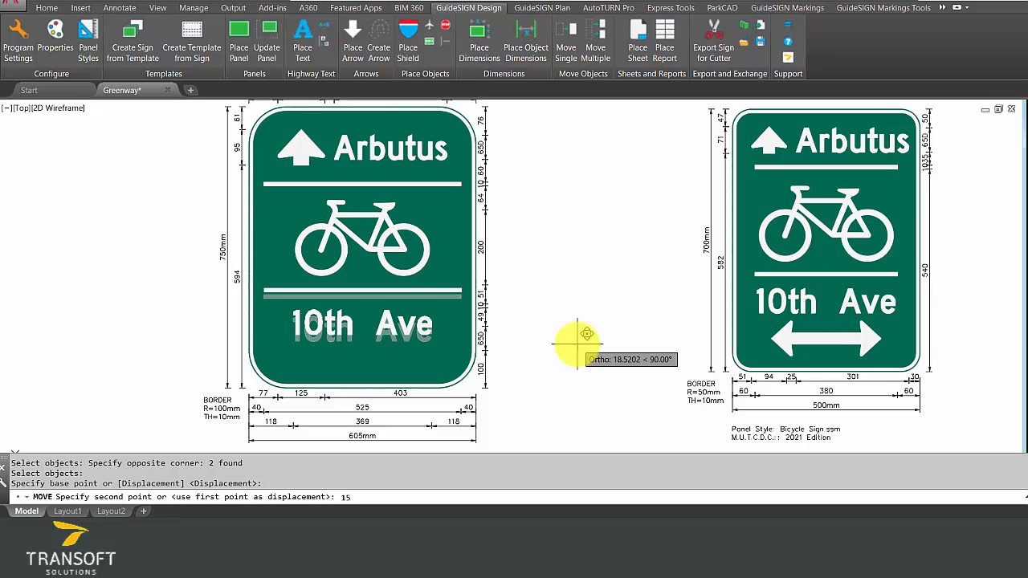
pyautogui.press('Return')
# Step: Move the 10th Ave text straight up by 20, closer to the lower divider line
pyautogui.rightClick(522, 273)
pyautogui.click(555, 281)
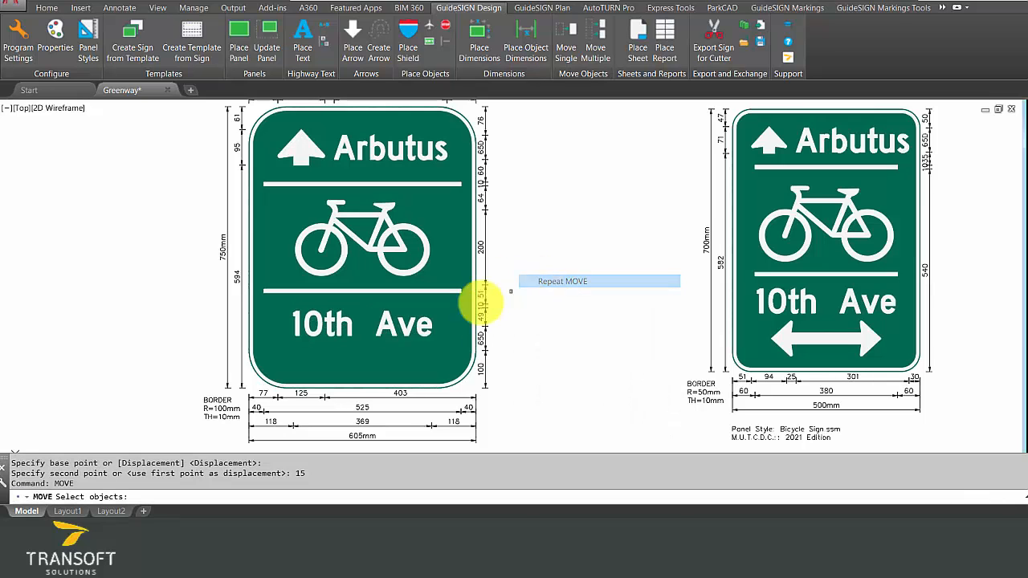
pyautogui.click(438, 325)
pyautogui.press('Return')
pyautogui.click(596, 337)
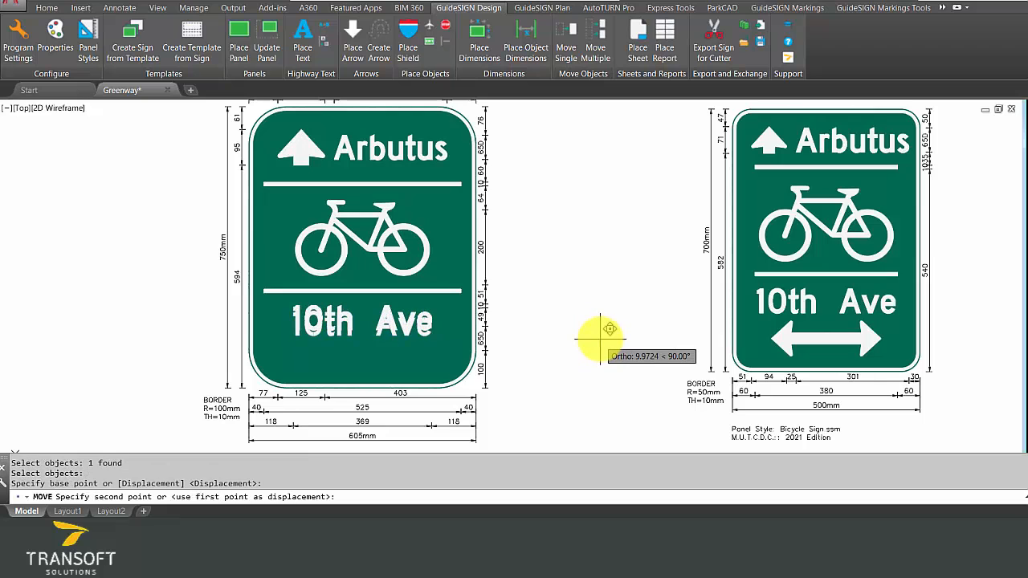
pyautogui.write('2')
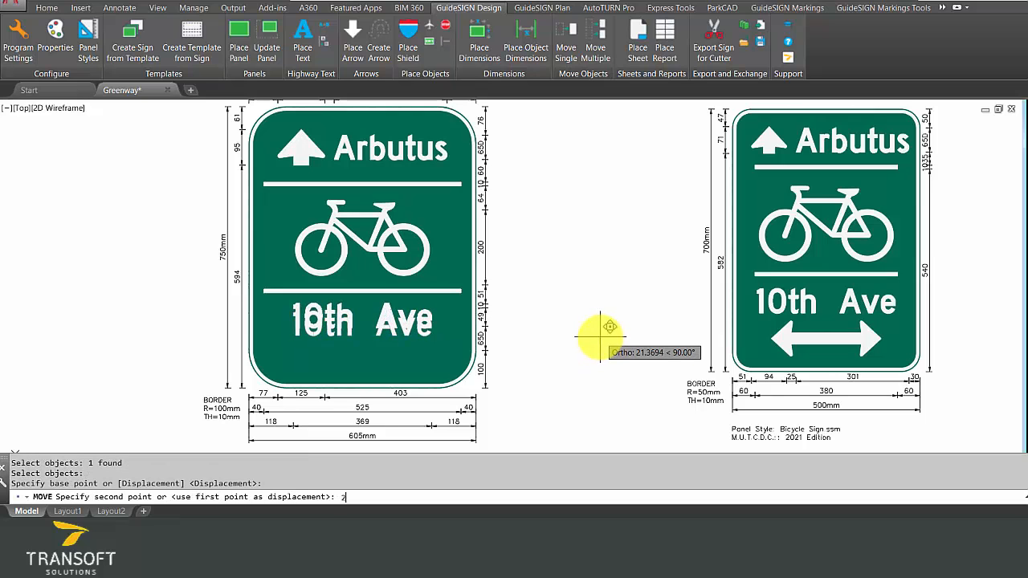
pyautogui.write('0')
pyautogui.press('Return')
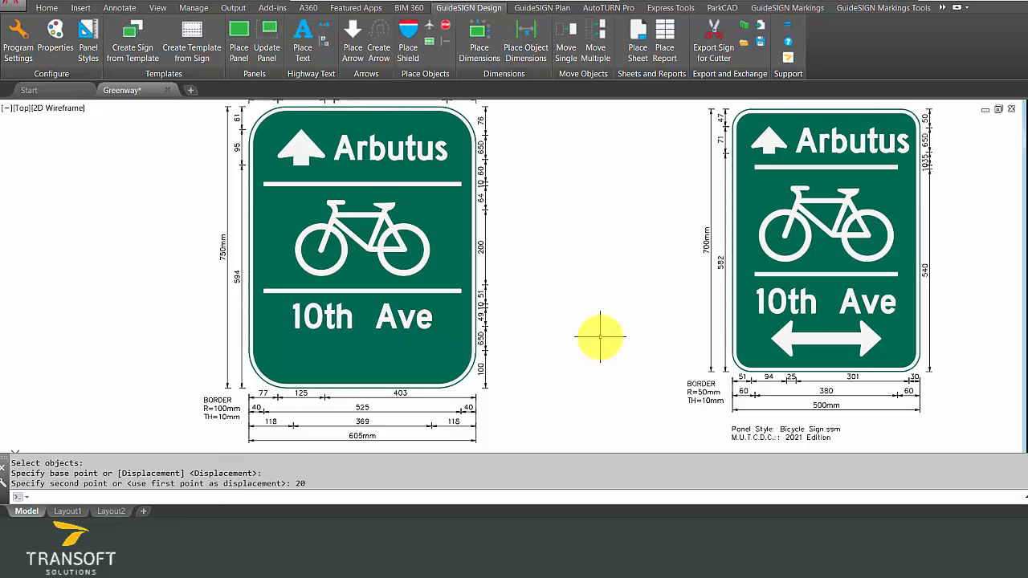
# Step: Place the double-headed arrow from the Bicycle Arrows library below the 10th Ave text, snapped to objects
pyautogui.click(350, 40)
pyautogui.click(372, 344)
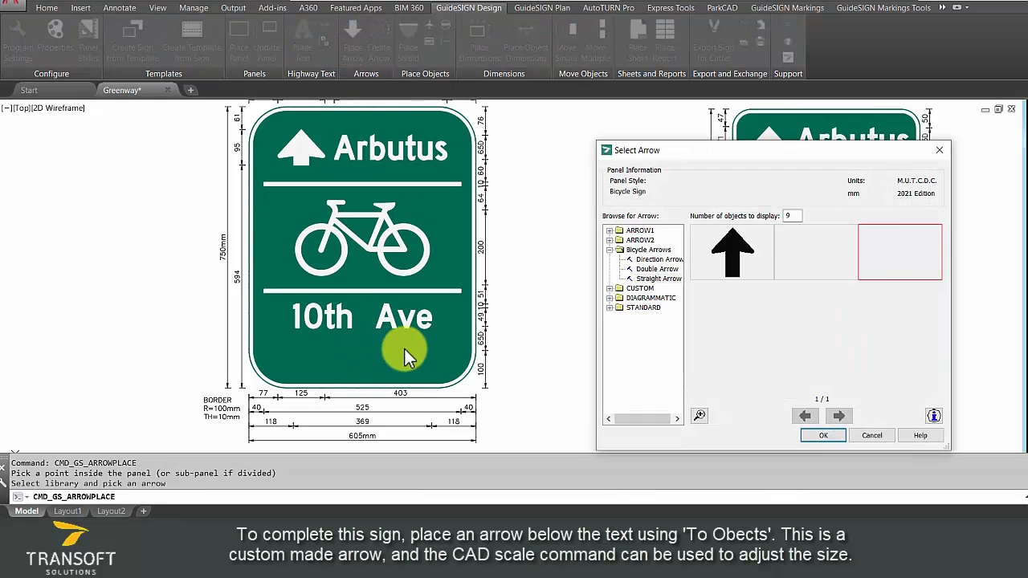
pyautogui.click(804, 436)
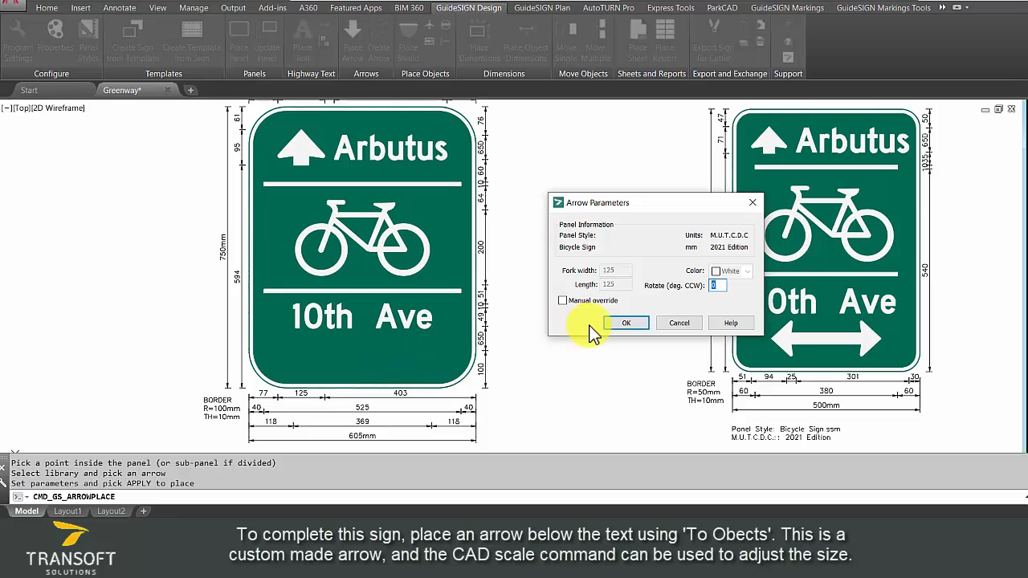
pyautogui.click(623, 324)
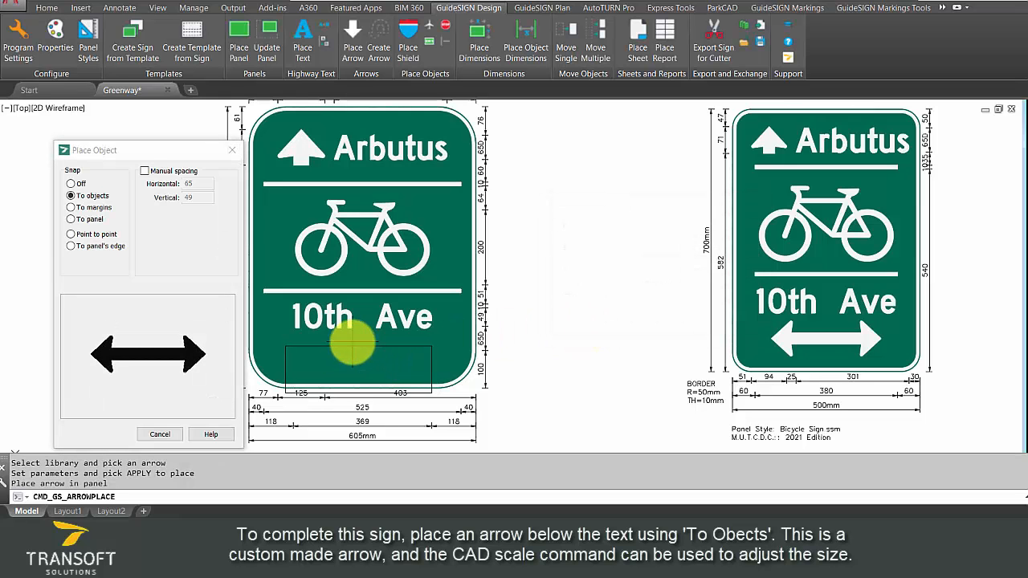
pyautogui.click(361, 334)
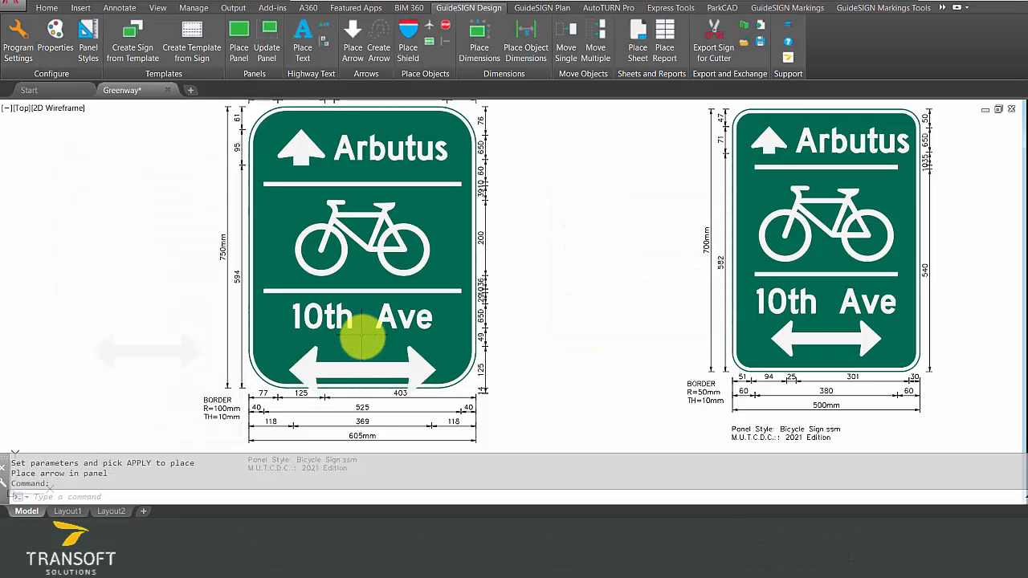
# Step: Scale the double-headed arrow by a factor of .75 about the midpoint of its shaft's lower edge
pyautogui.write('sc')
pyautogui.press('Return')
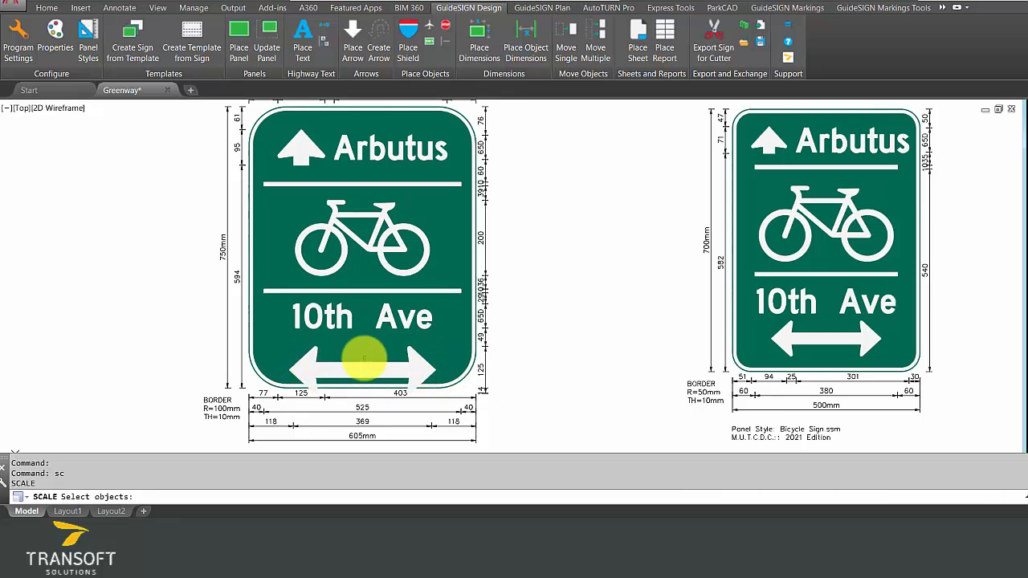
pyautogui.click(365, 363)
pyautogui.press('Return')
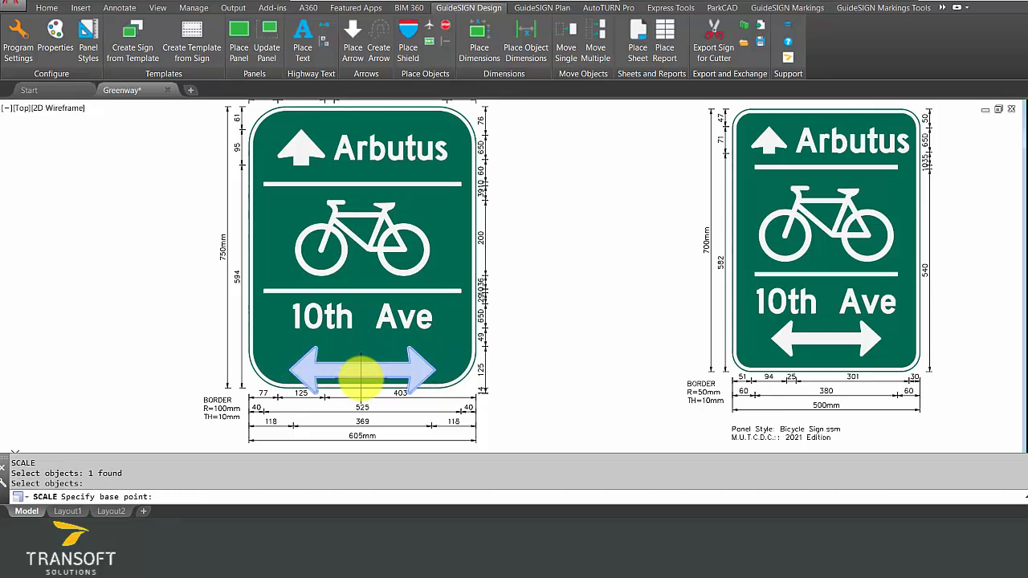
pyautogui.write('mid')
pyautogui.press('Return')
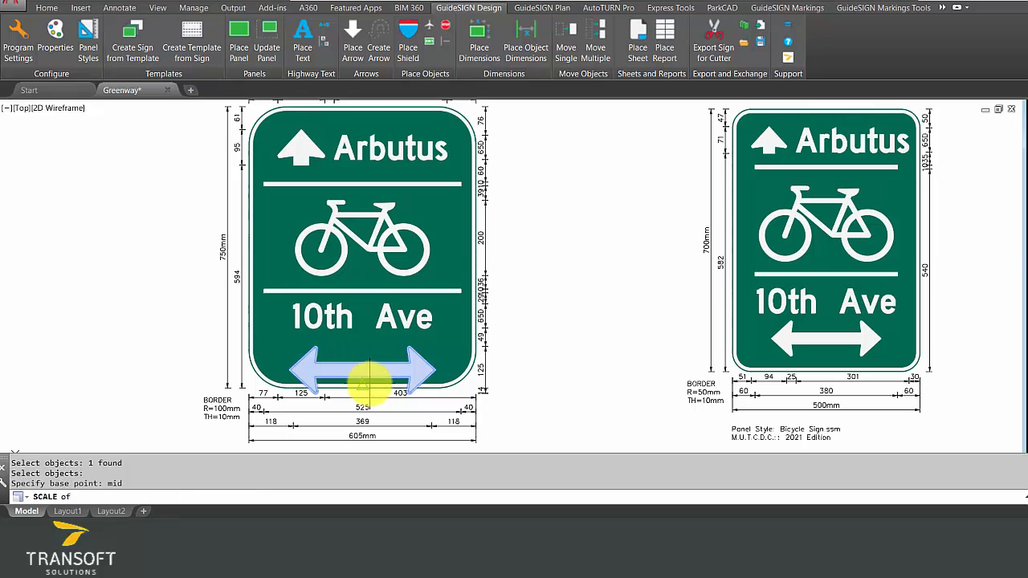
pyautogui.click(375, 376)
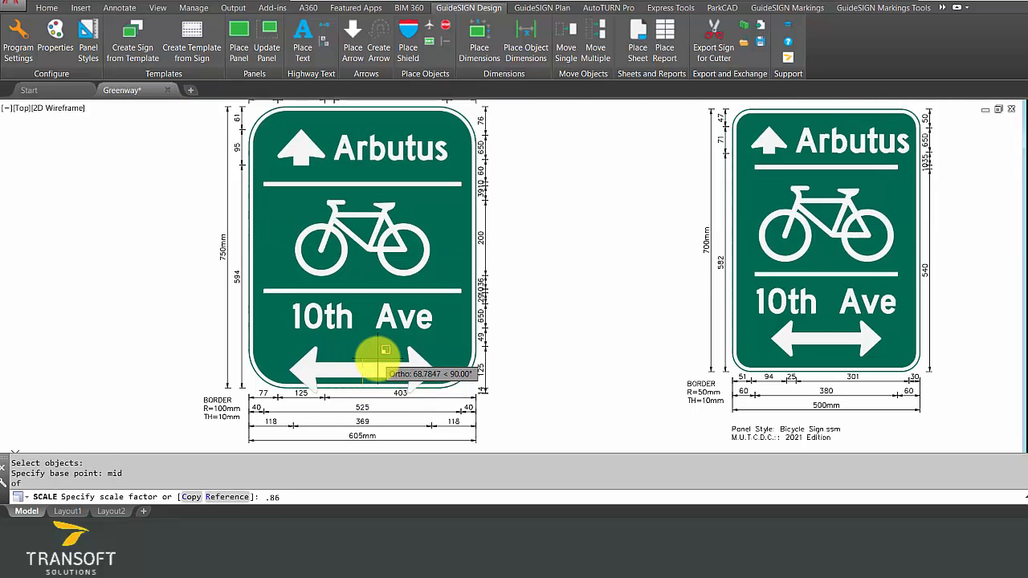
pyautogui.write('.8')
pyautogui.press('BackSpace')
pyautogui.write('75')
pyautogui.press('Return')
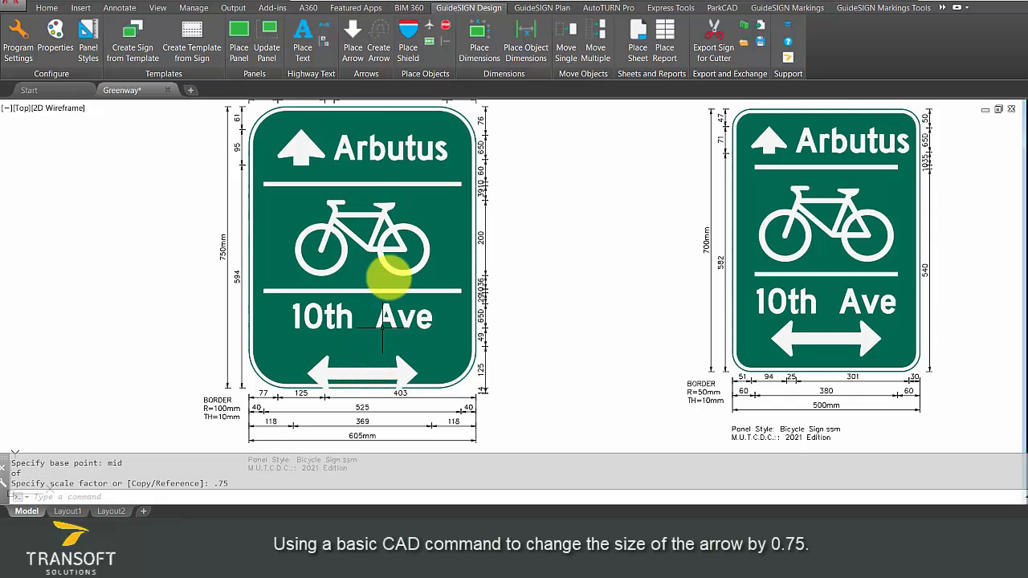
# Step: Move the scaled double arrow below the 10th Ave text, snapped to objects with a manual vertical spacing of 25
pyautogui.click(566, 47)
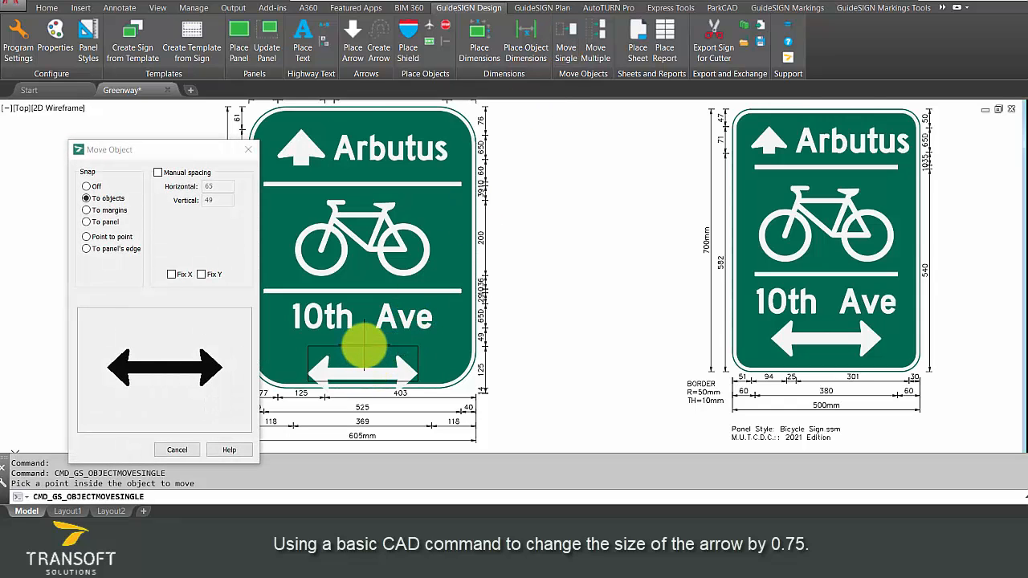
pyautogui.click(159, 172)
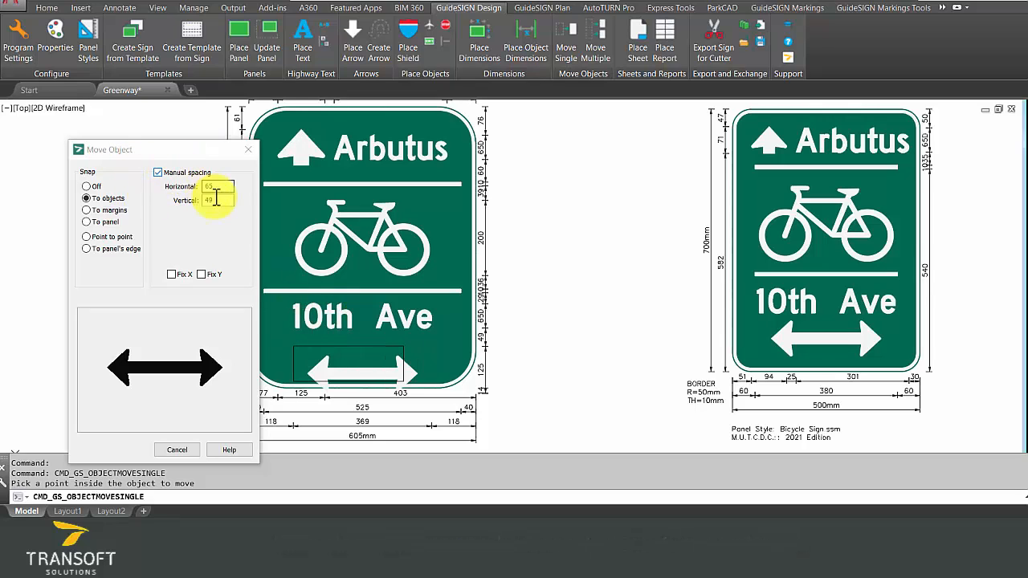
pyautogui.click(198, 199)
pyautogui.write('25')
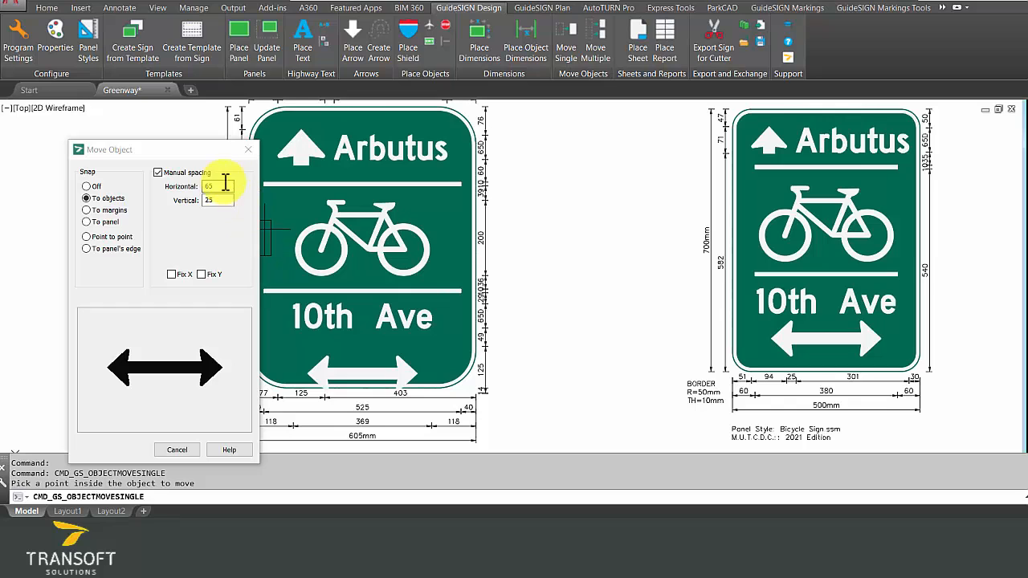
pyautogui.click(362, 344)
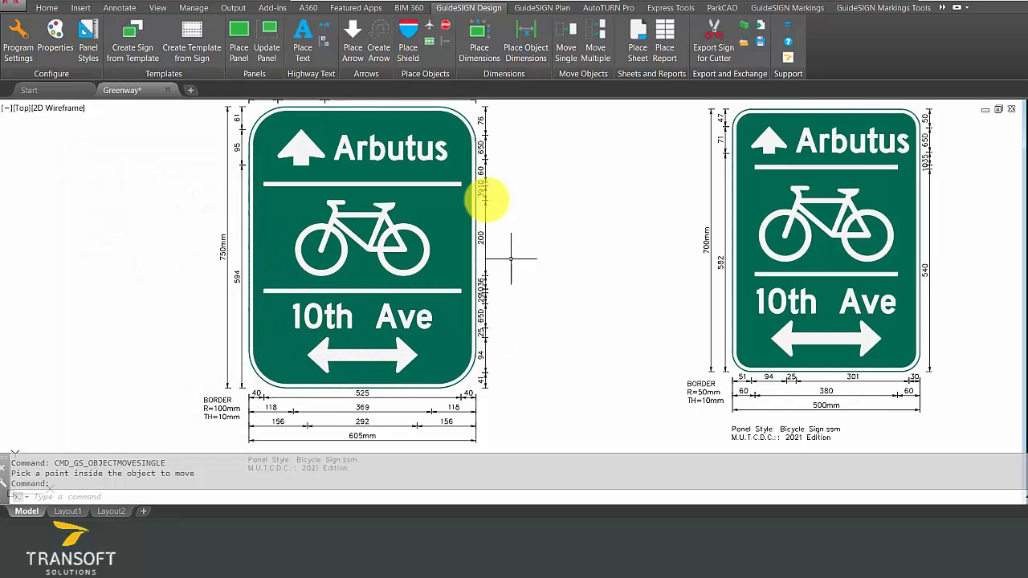
# Step: Look over the custom arrow types and load the saved Double Arrow.gca from the Bicycle Arrows folder
pyautogui.click(383, 45)
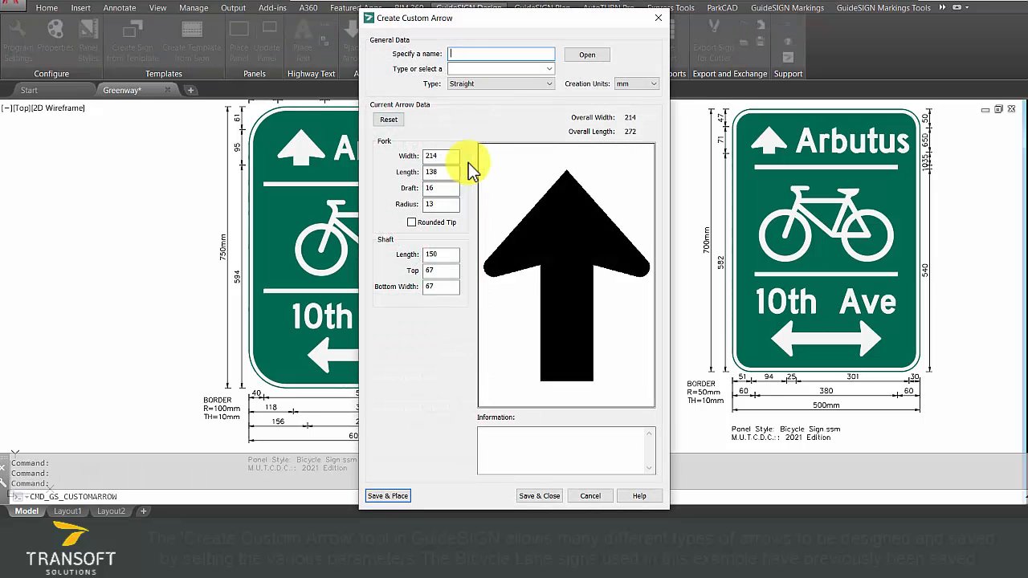
pyautogui.click(470, 84)
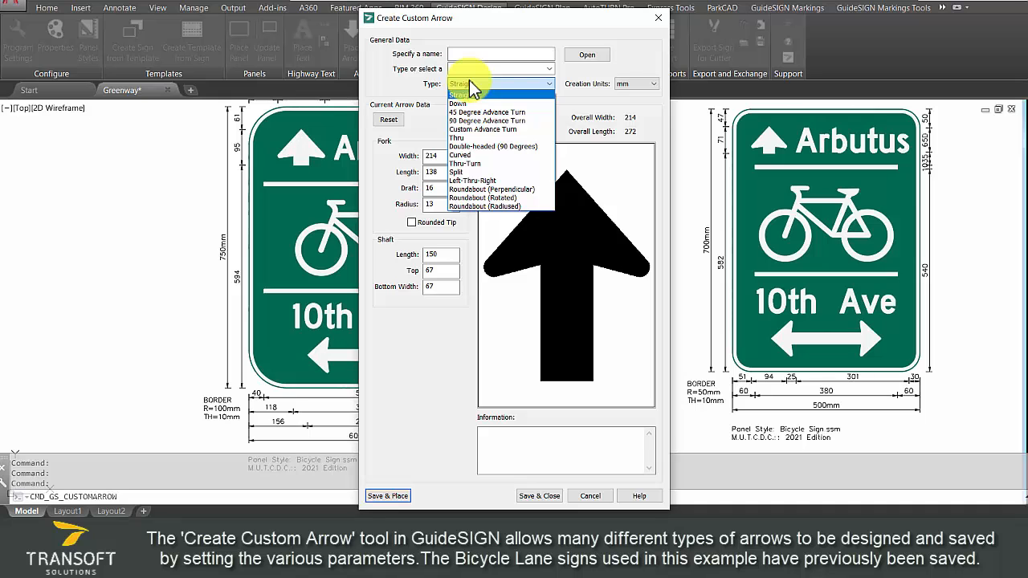
pyautogui.click(587, 56)
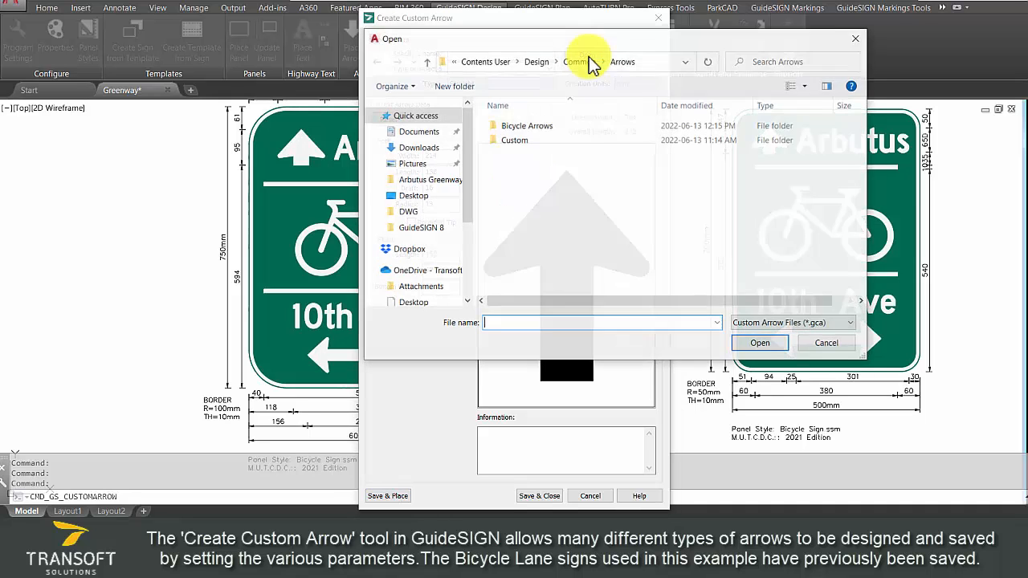
pyautogui.doubleClick(540, 130)
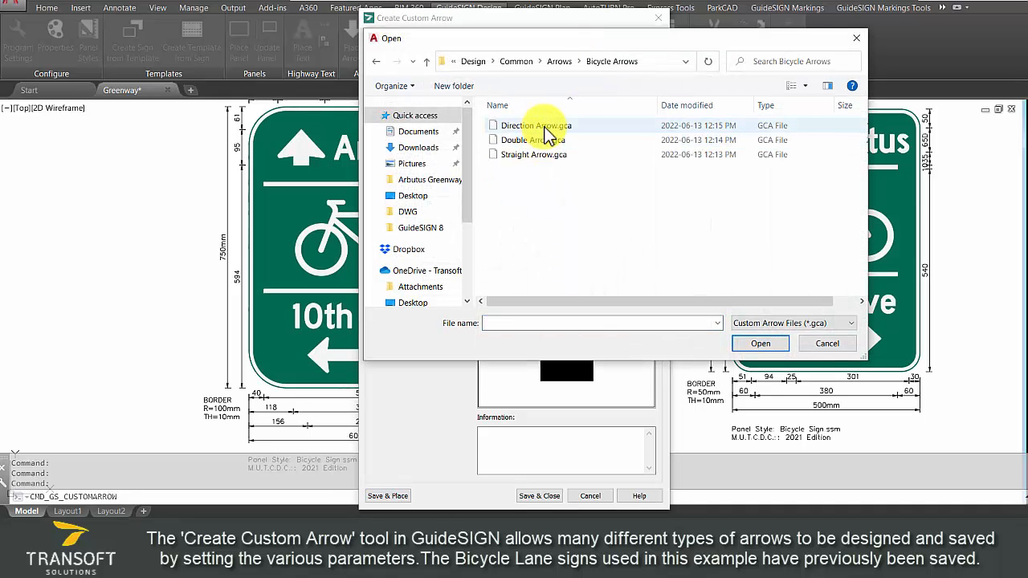
pyautogui.click(547, 144)
pyautogui.doubleClick(546, 145)
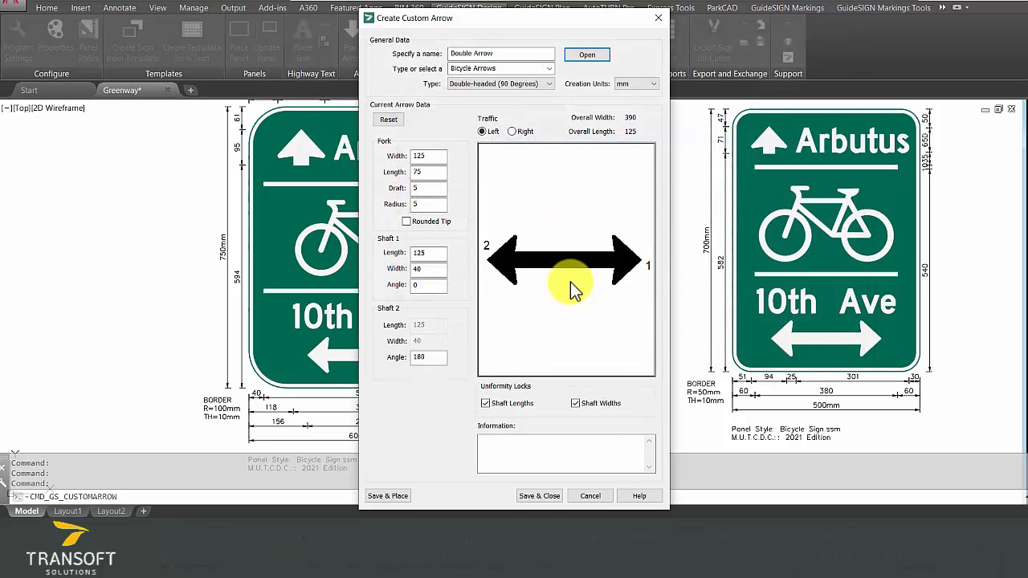
# Step: Examine the Double Arrow's fork dimensions, shaft dimensions and shaft angles in the preview, and leave without saving
pyautogui.click(432, 171)
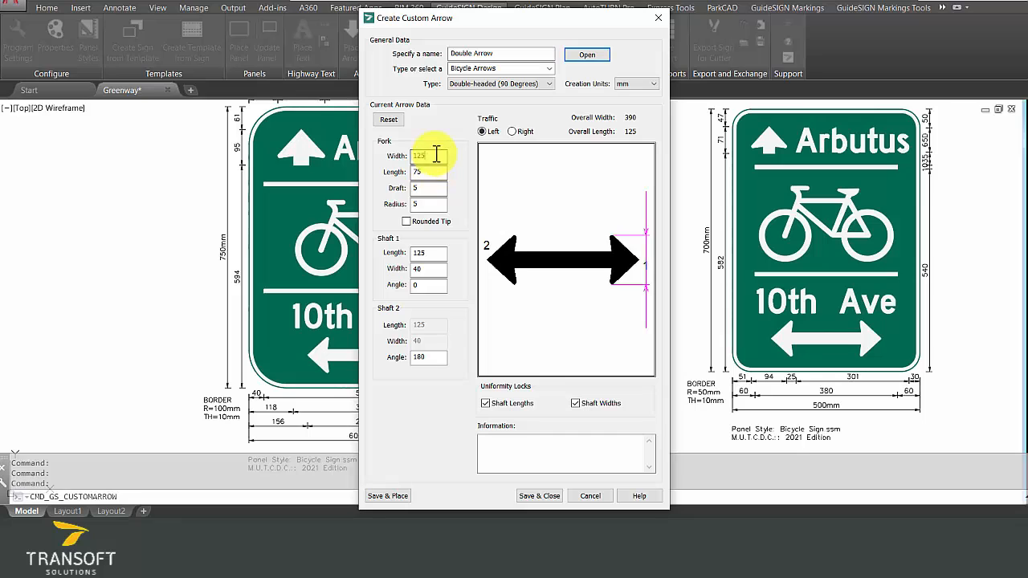
pyautogui.click(429, 188)
pyautogui.click(431, 205)
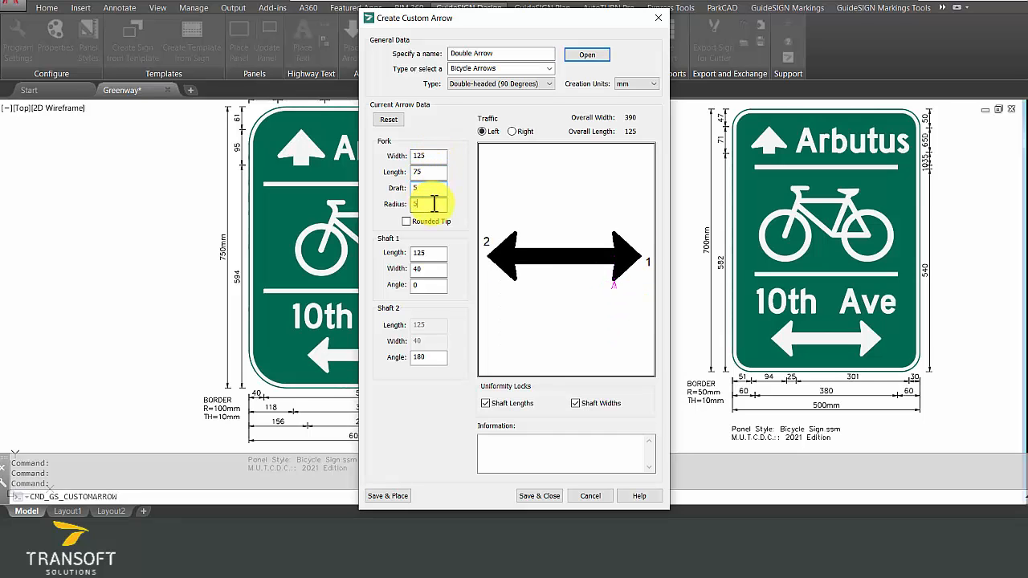
pyautogui.click(436, 254)
pyautogui.click(438, 274)
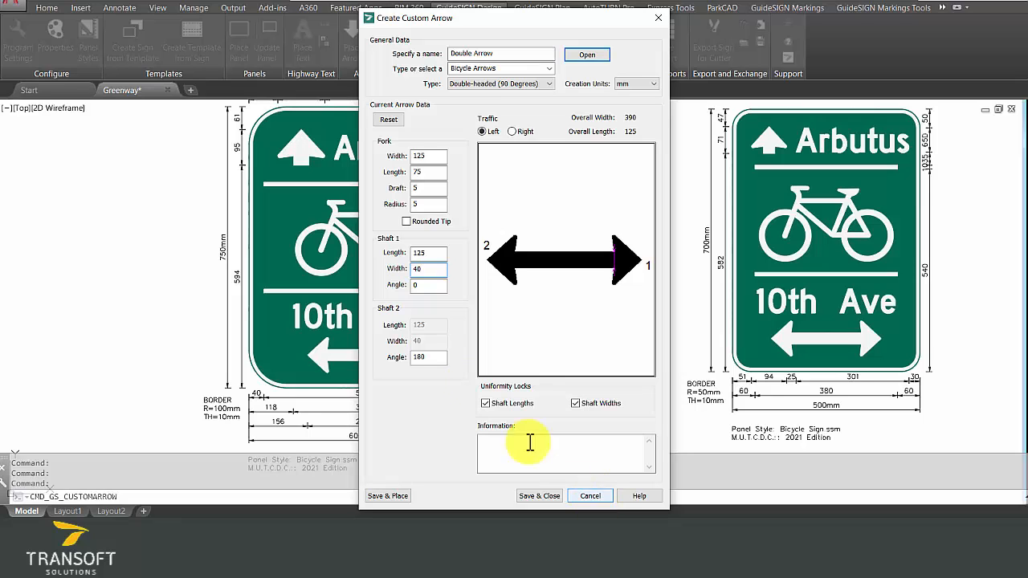
pyautogui.click(428, 286)
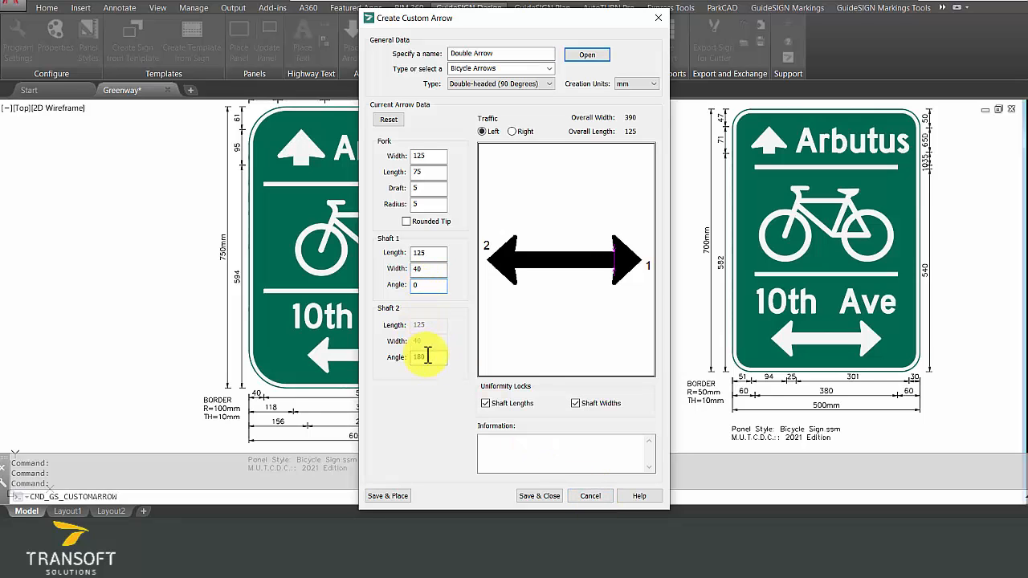
pyautogui.click(428, 356)
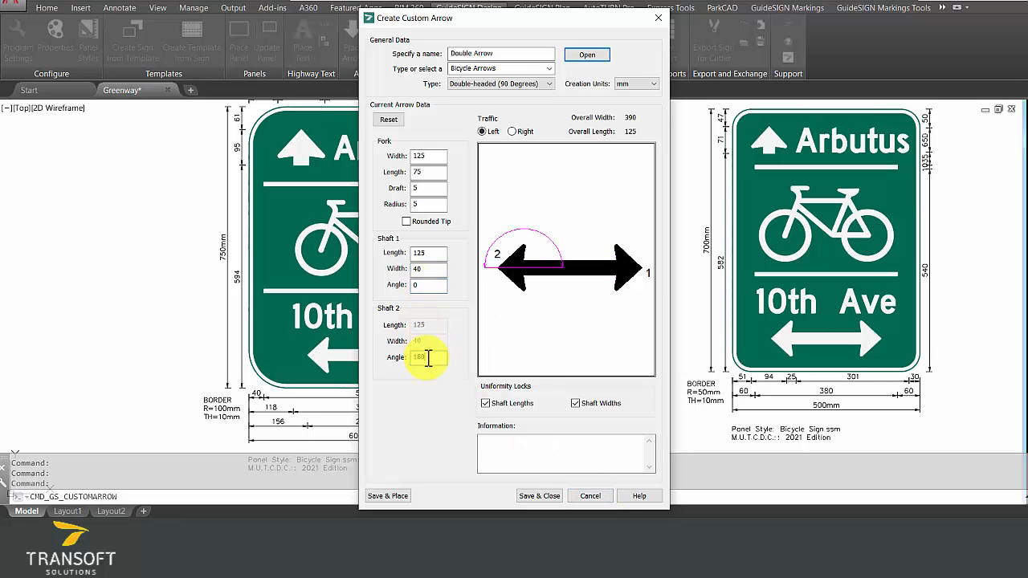
pyautogui.click(590, 497)
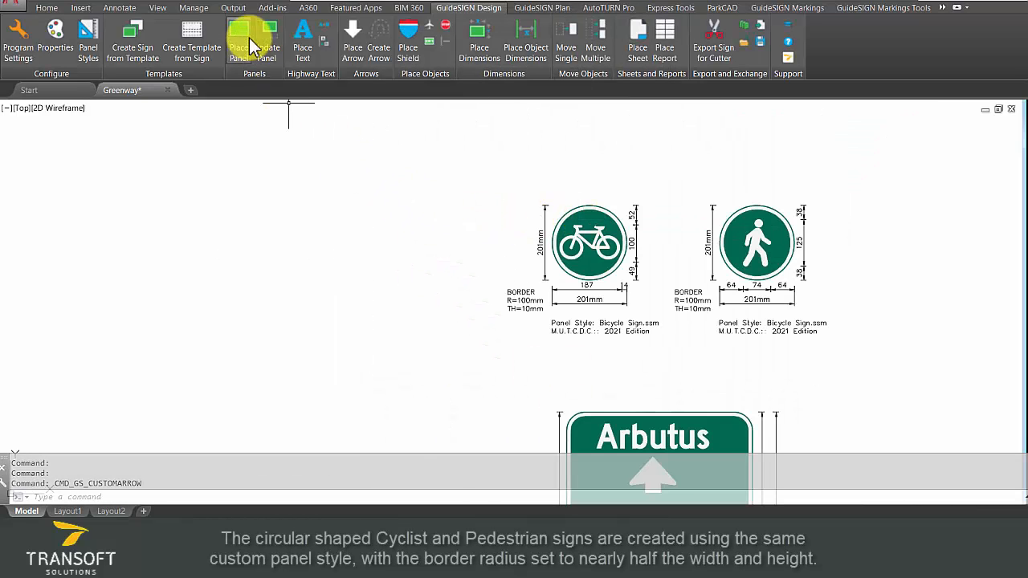
# Step: Check the circular bicycle sign's panel size and border radius in its update settings, and cancel without changes
pyautogui.click(265, 38)
pyautogui.click(564, 277)
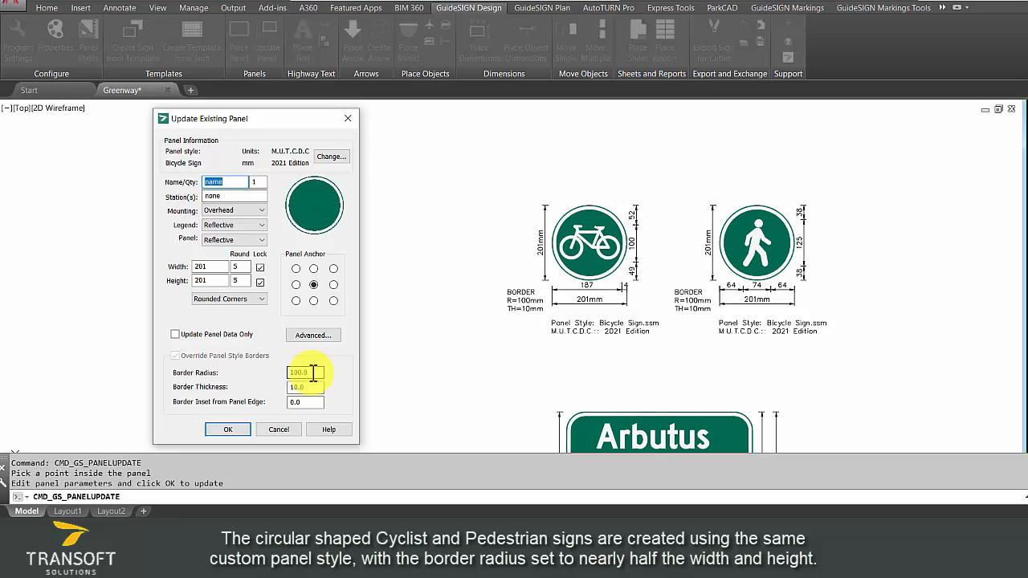
pyautogui.click(276, 429)
# Step: Open the Greenway Bike Lane.dwg library in Create Sign Library and move the dialog clear of the drawn signs
pyautogui.scroll(-3, 650, 249)
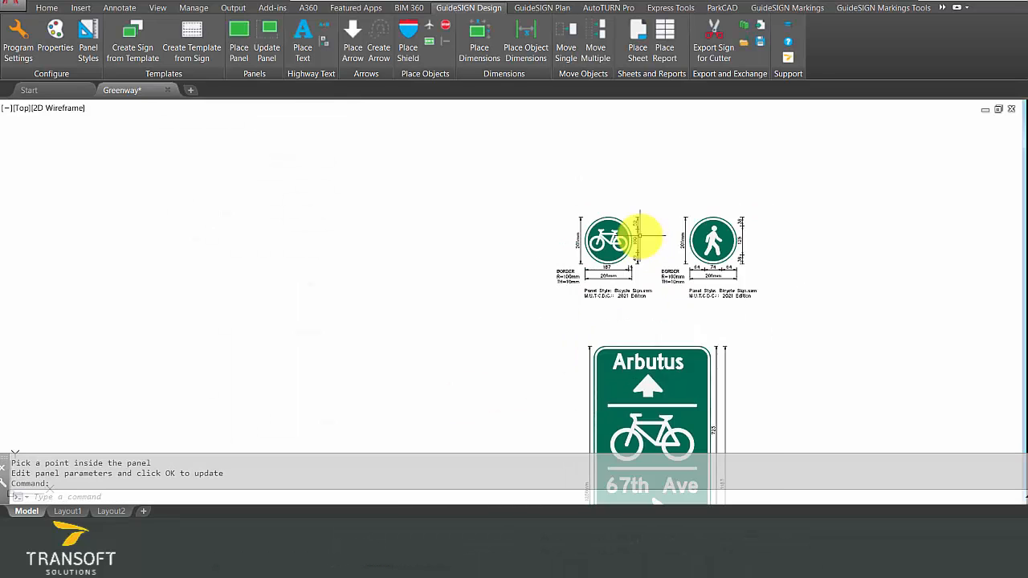
pyautogui.scroll(-2, 640, 237)
pyautogui.moveTo(649, 332); pyautogui.dragTo(603, 291, button='middle')
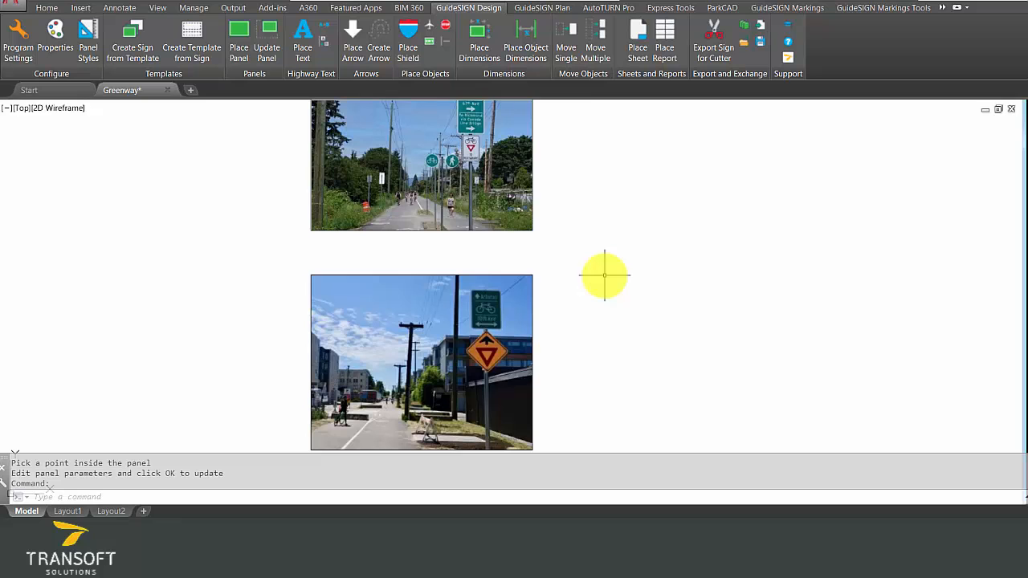
pyautogui.scroll(-5, 604, 275)
pyautogui.moveTo(425, 276); pyautogui.dragTo(560, 333, button='middle')
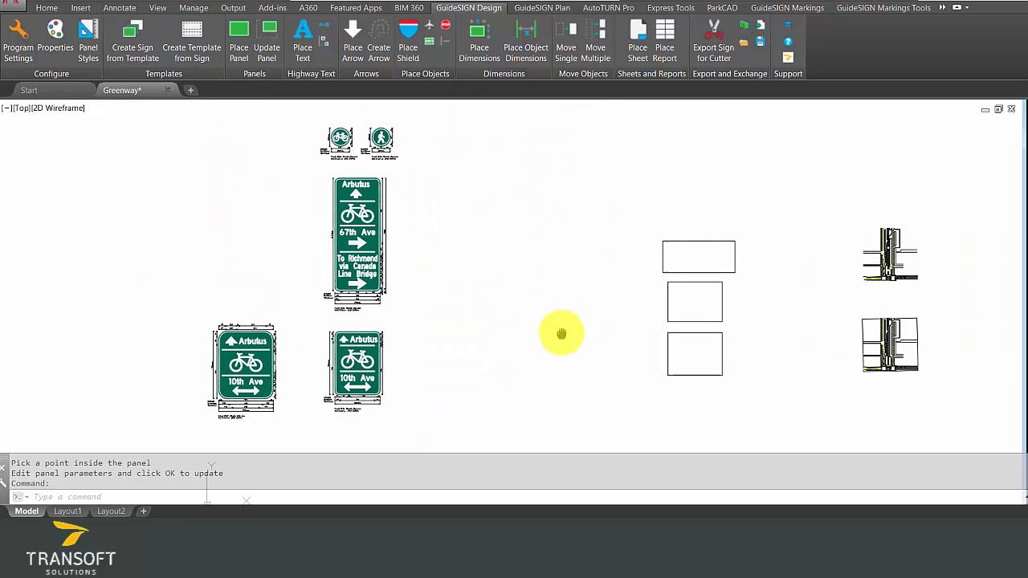
pyautogui.click(761, 29)
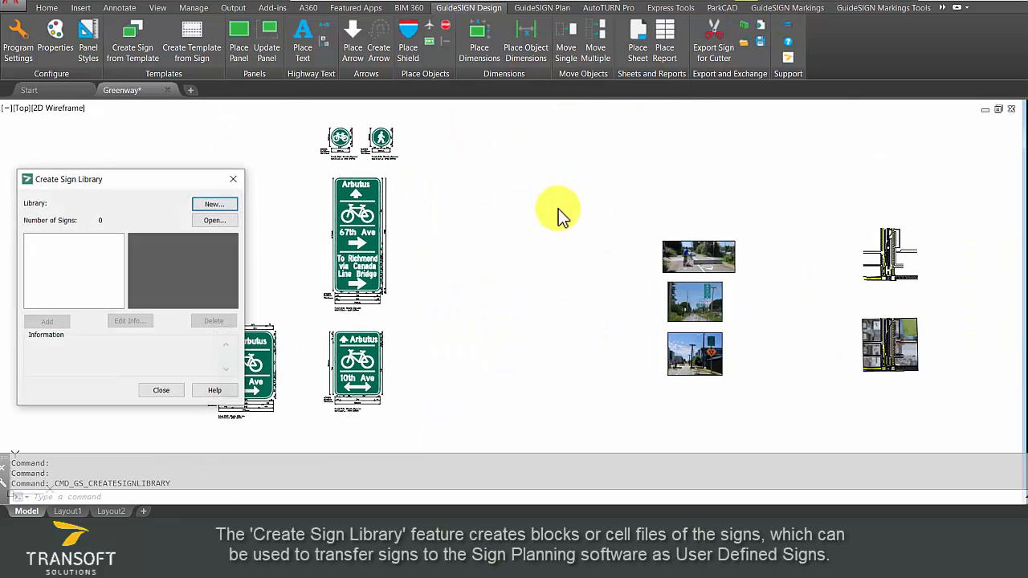
pyautogui.click(226, 223)
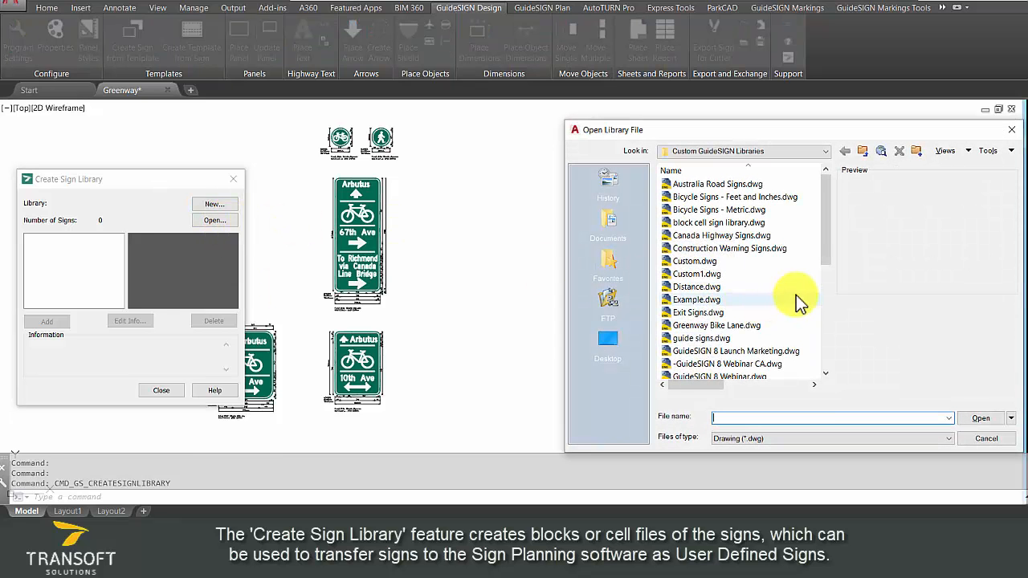
pyautogui.doubleClick(749, 325)
pyautogui.moveTo(119, 201); pyautogui.dragTo(599, 193)
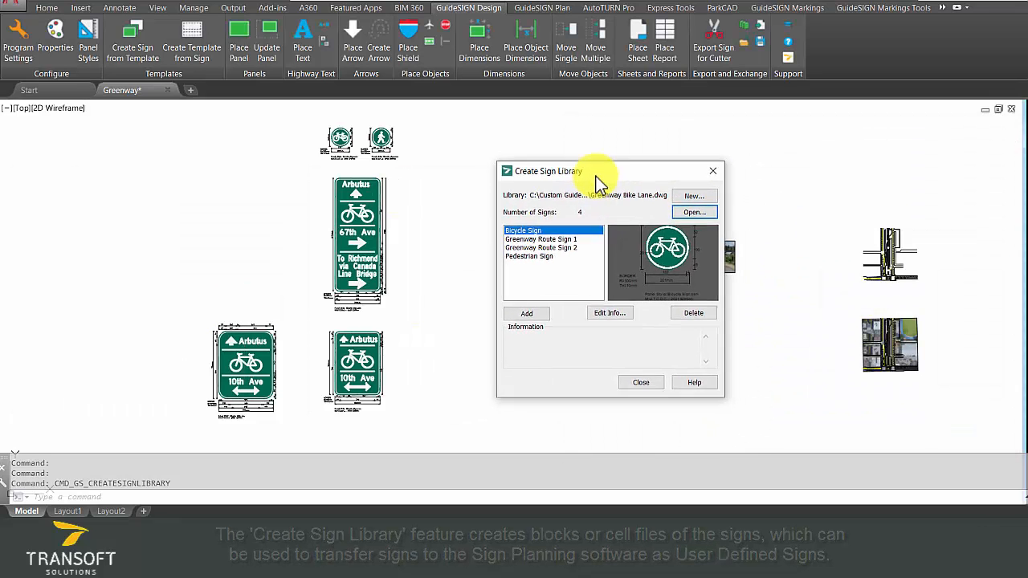
# Step: Add the tall Arbutus / 67th Ave route sign to the Greenway Bike Lane library under a Greenway name and close the library
pyautogui.click(534, 320)
pyautogui.click(375, 237)
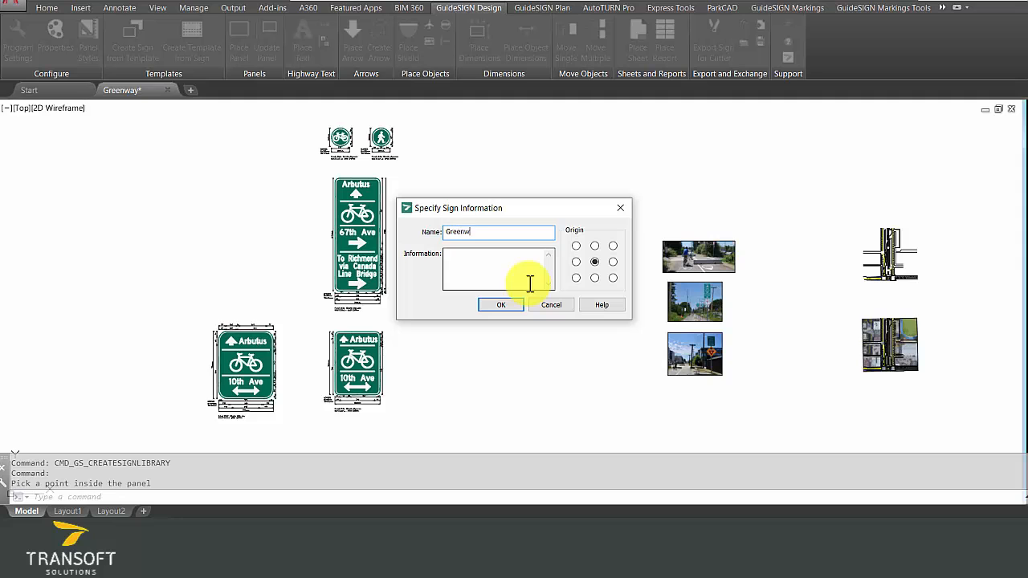
pyautogui.press('Return')
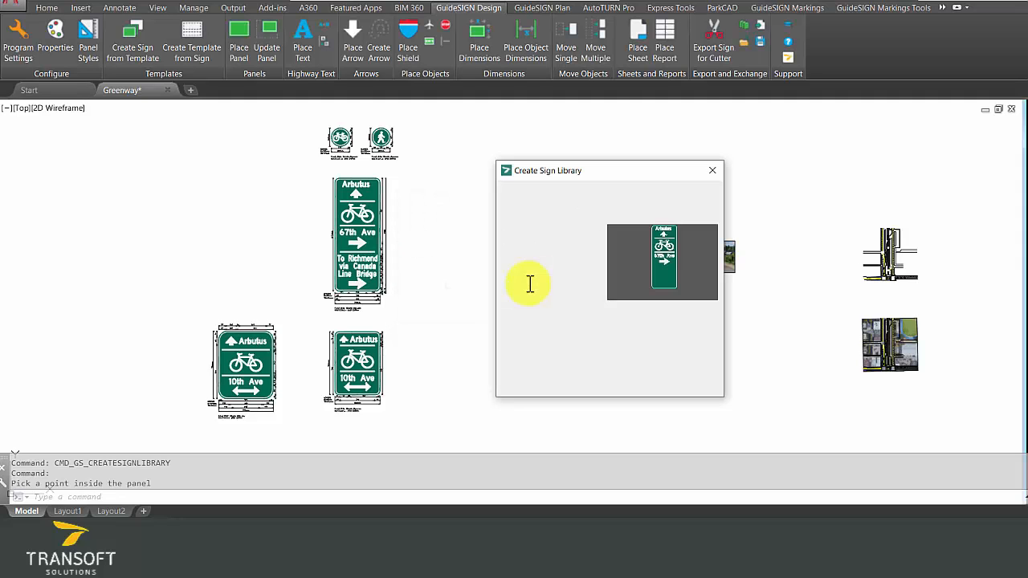
pyautogui.click(635, 383)
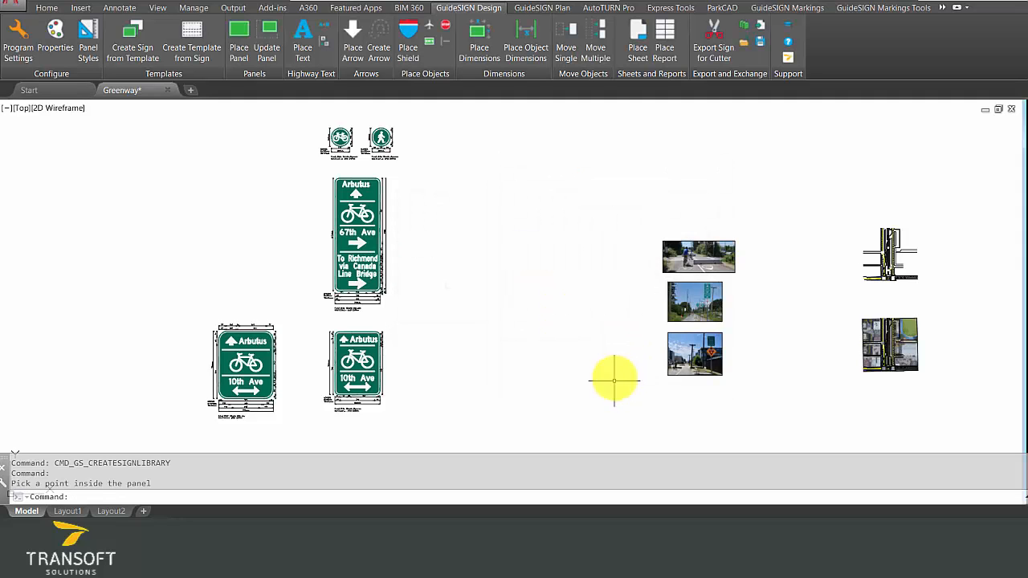
# Step: Start a new sign assembly with the GuideSIGN Plan tools and open the standard sign selection
pyautogui.scroll(6, 864, 307)
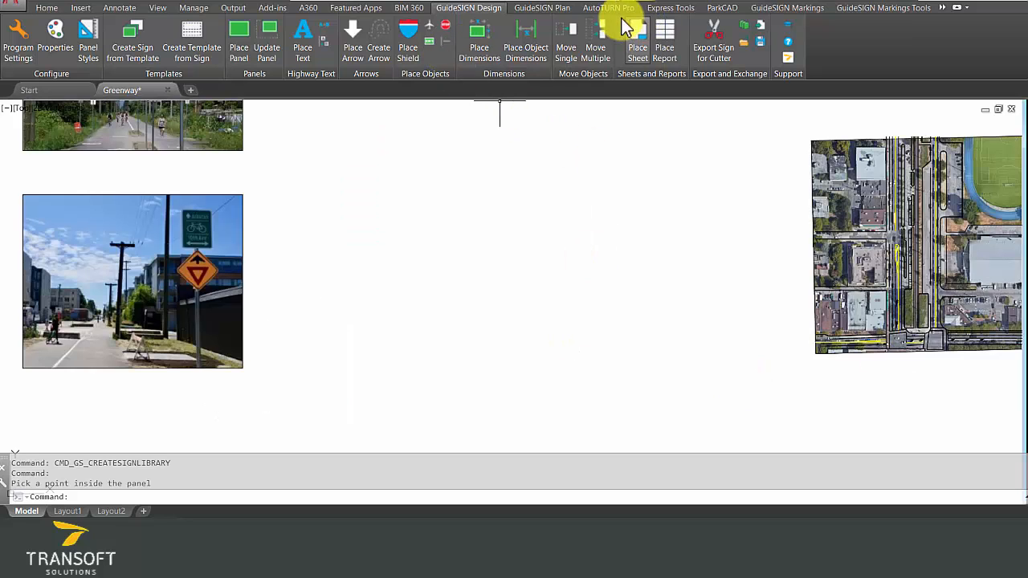
pyautogui.click(559, 9)
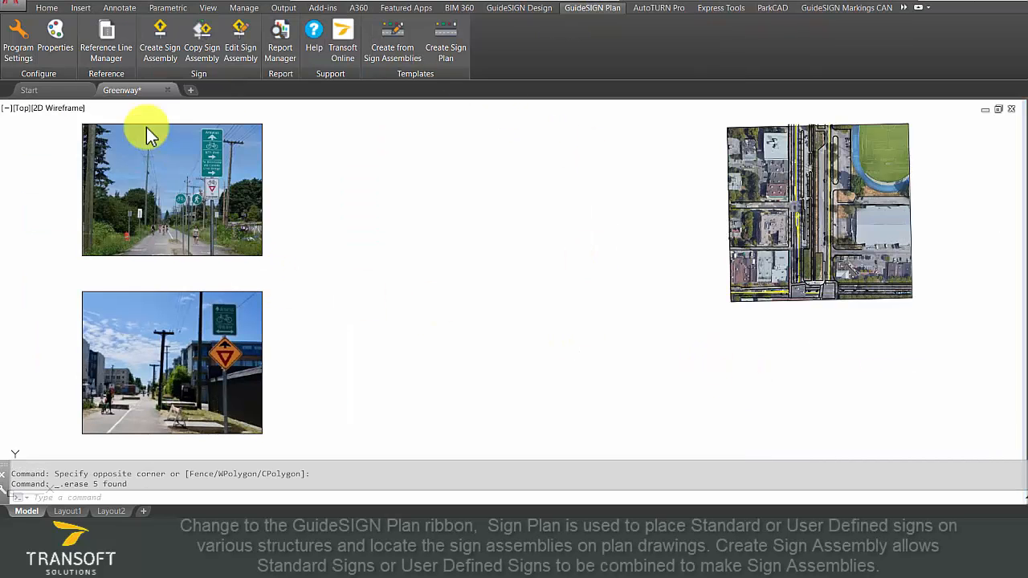
pyautogui.click(150, 33)
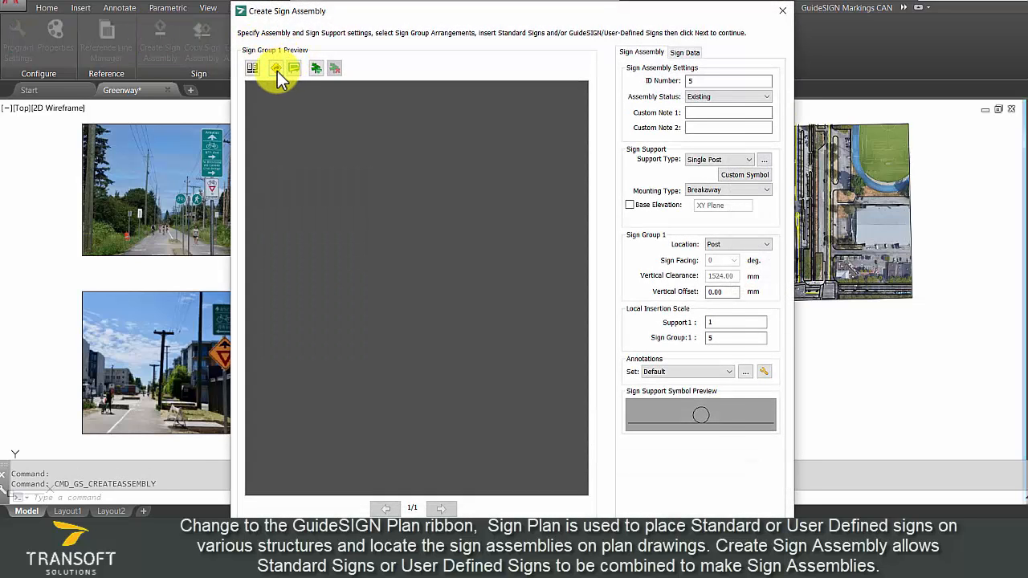
pyautogui.click(277, 72)
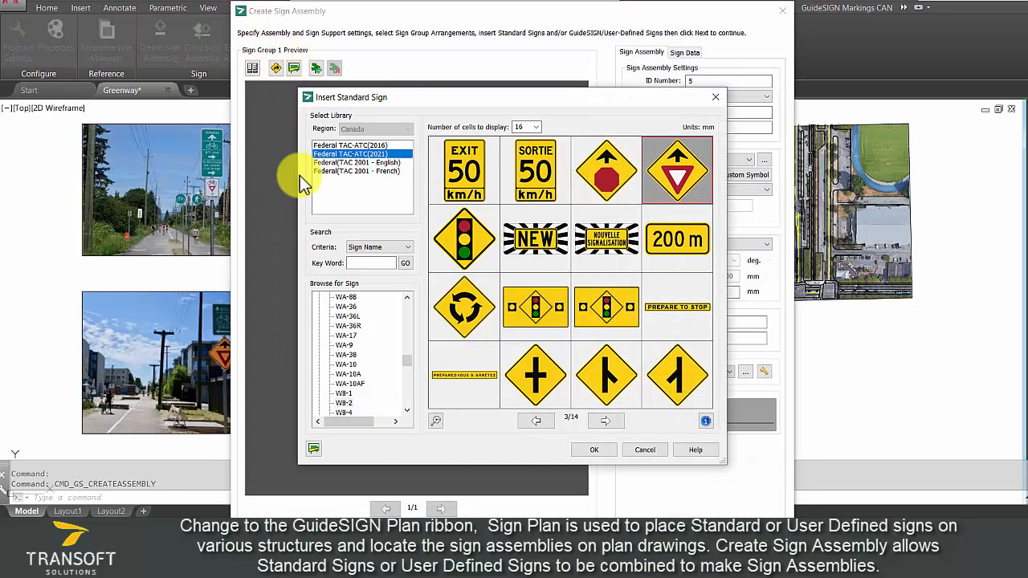
# Step: Look through the Federal TAC-ATC(2021) sign categories, from regulatory and warning signs to temporary condition signs
pyautogui.moveTo(411, 357); pyautogui.dragTo(419, 306)
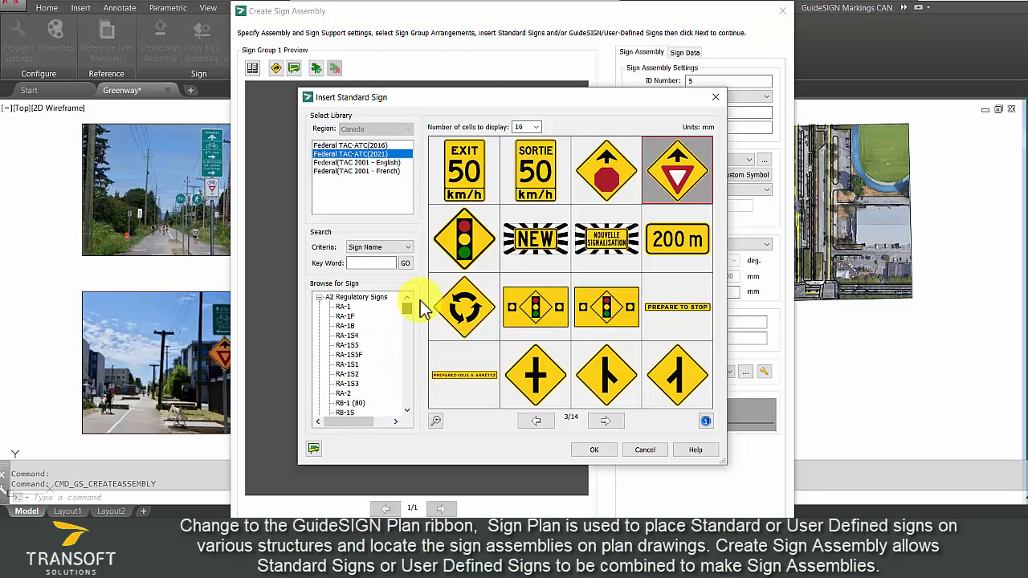
pyautogui.click(364, 296)
pyautogui.click(368, 306)
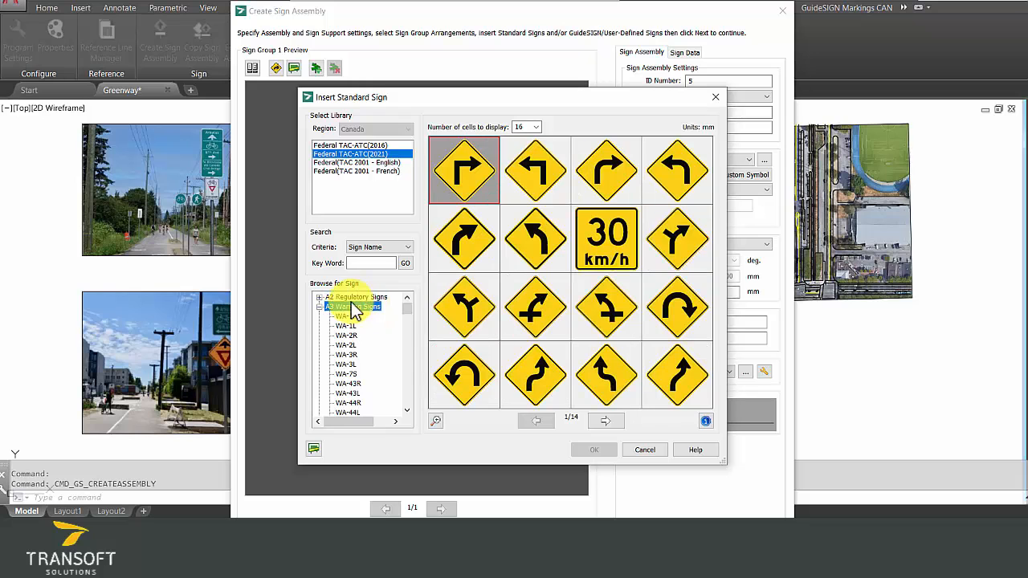
pyautogui.click(319, 307)
pyautogui.click(357, 316)
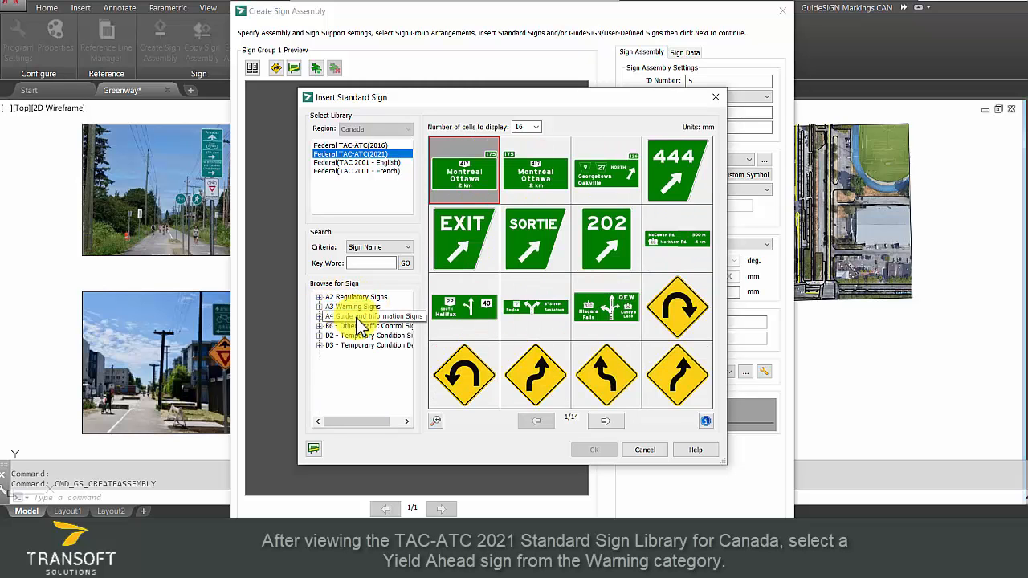
pyautogui.click(367, 327)
pyautogui.click(373, 336)
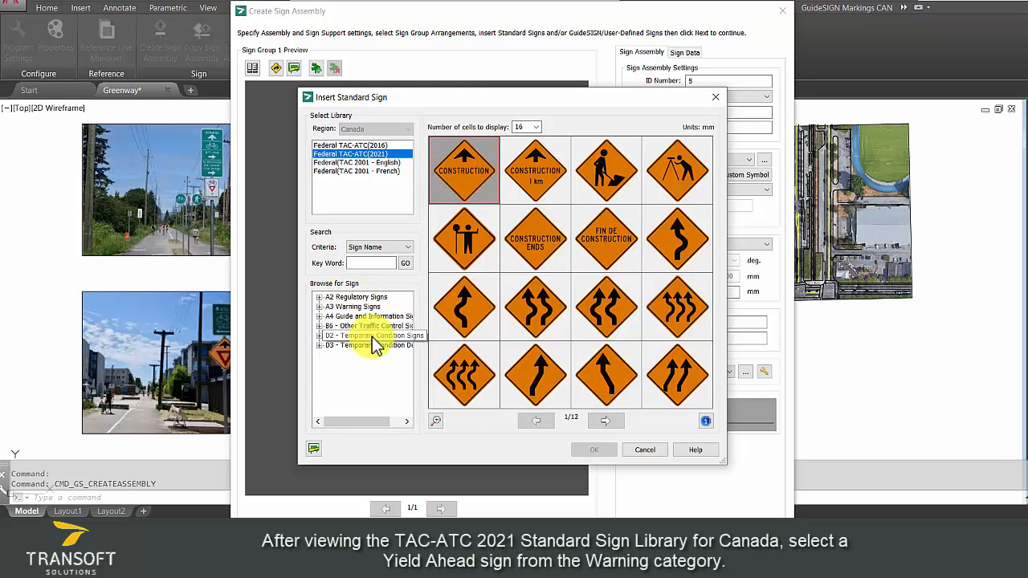
pyautogui.click(375, 345)
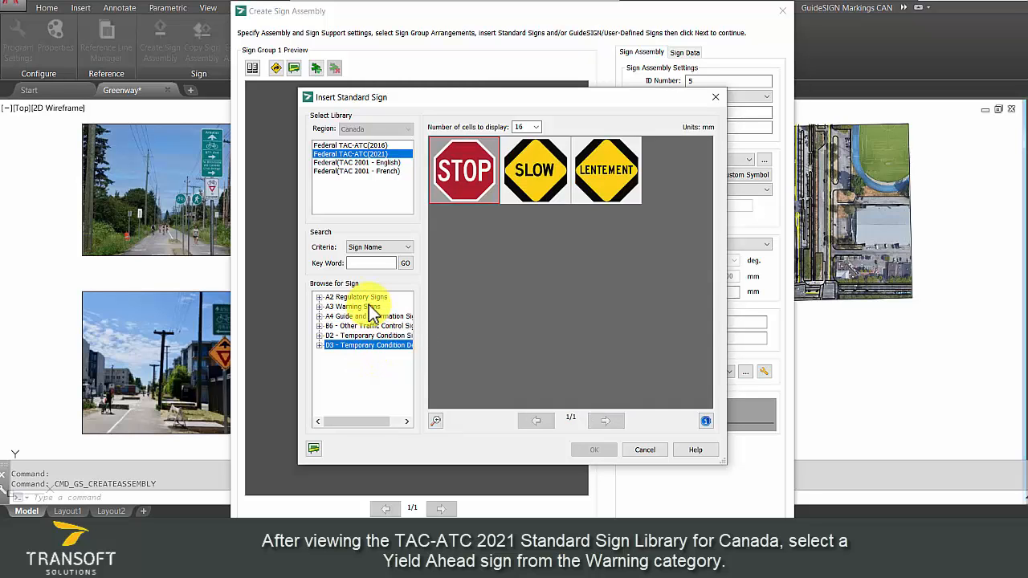
# Step: Insert the Yield Ahead sign WB-2 from A3 Warning Signs into the assembly at 750 x 750 mm
pyautogui.click(370, 308)
pyautogui.click(605, 421)
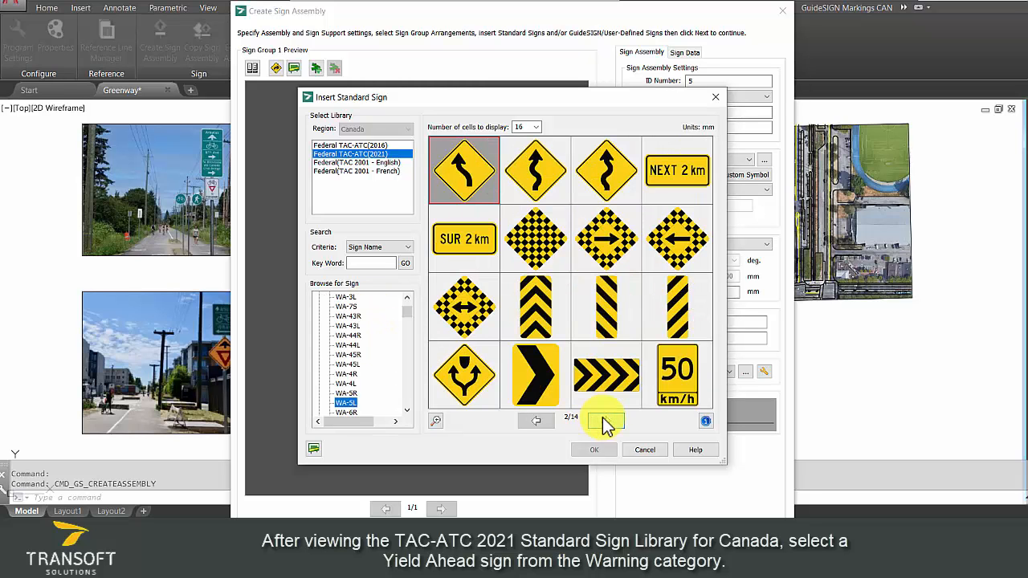
pyautogui.click(605, 422)
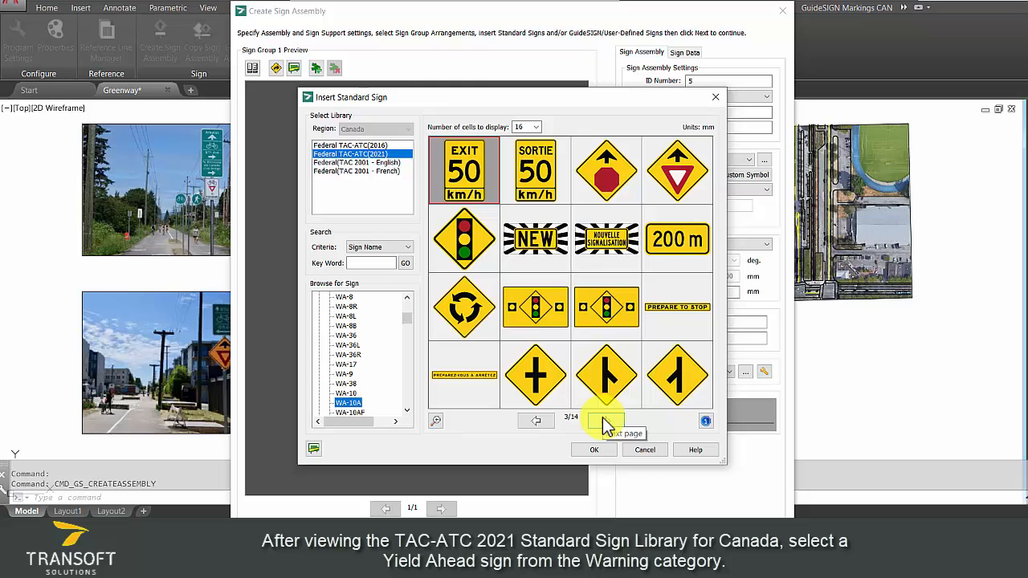
pyautogui.click(687, 173)
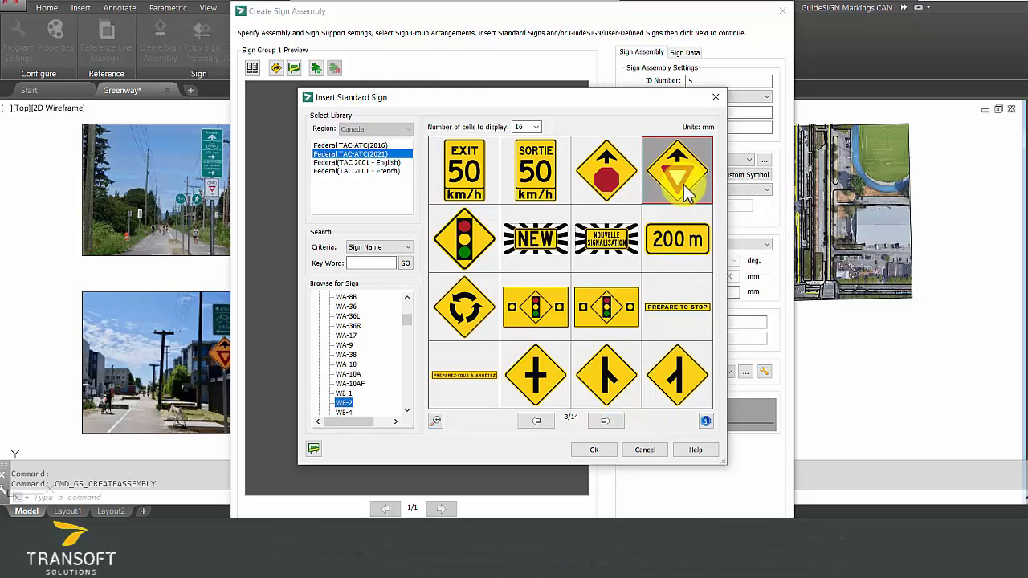
pyautogui.click(594, 451)
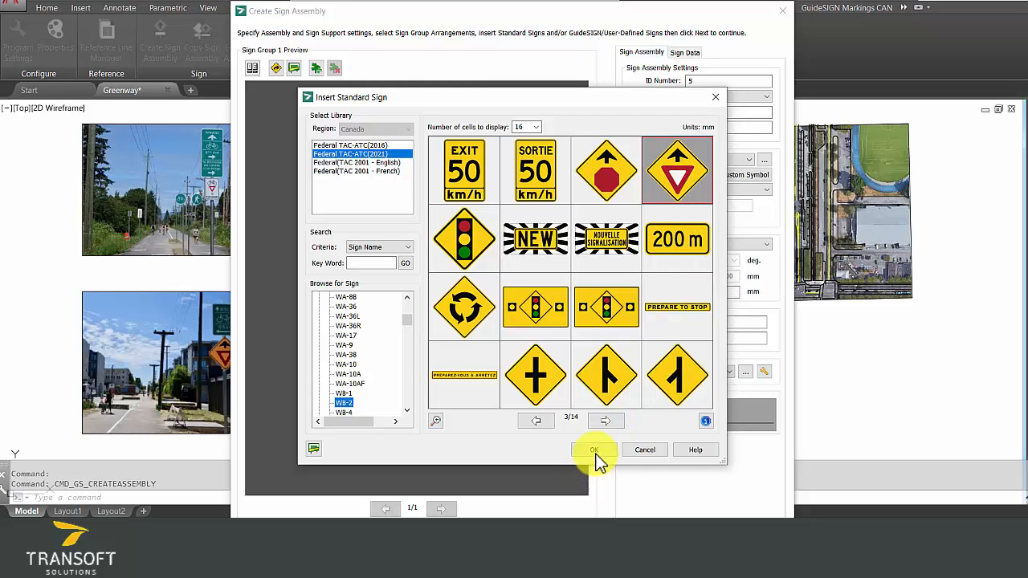
pyautogui.click(565, 227)
pyautogui.click(555, 236)
pyautogui.click(528, 354)
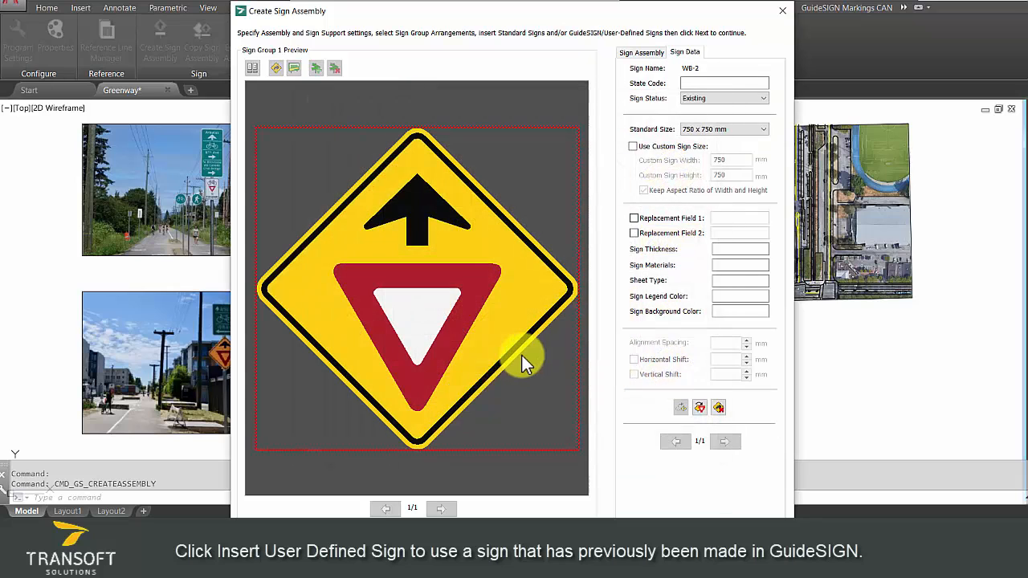
pyautogui.click(469, 476)
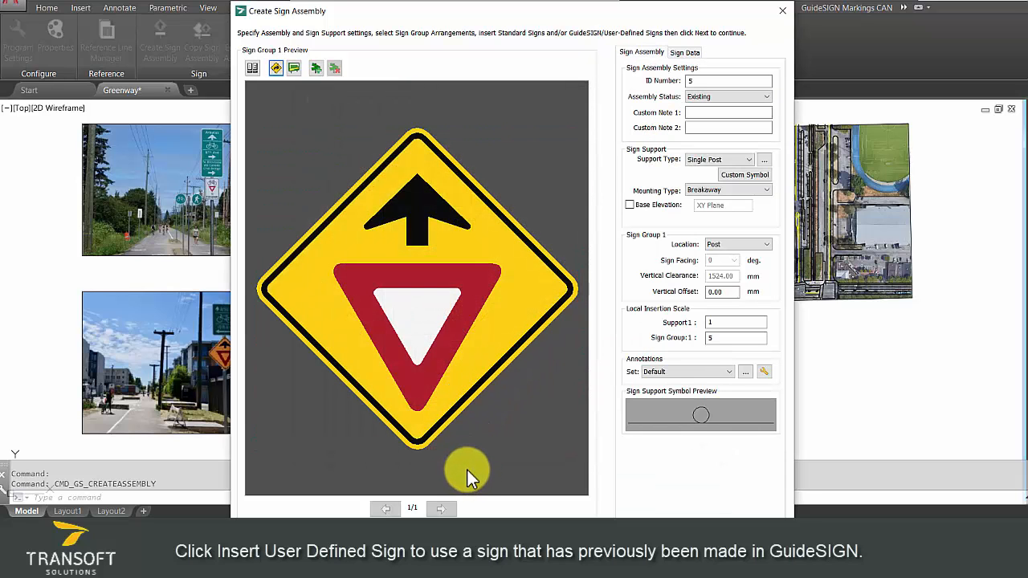
# Step: Insert the user-defined Greenway Route Sign 1 at 500 x 700 mm above the Yield Ahead sign with 25 mm alignment spacing
pyautogui.click(298, 70)
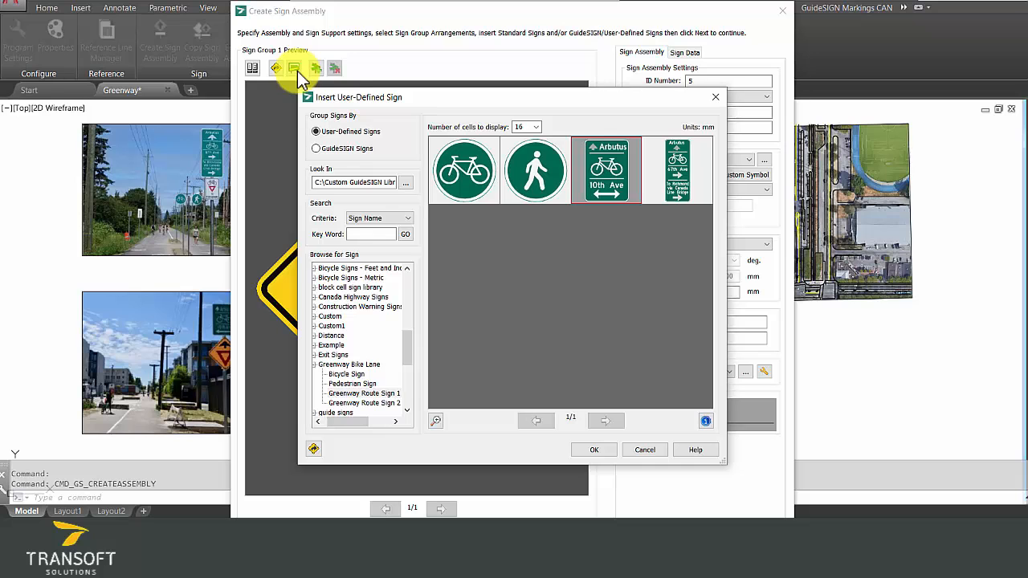
pyautogui.click(609, 173)
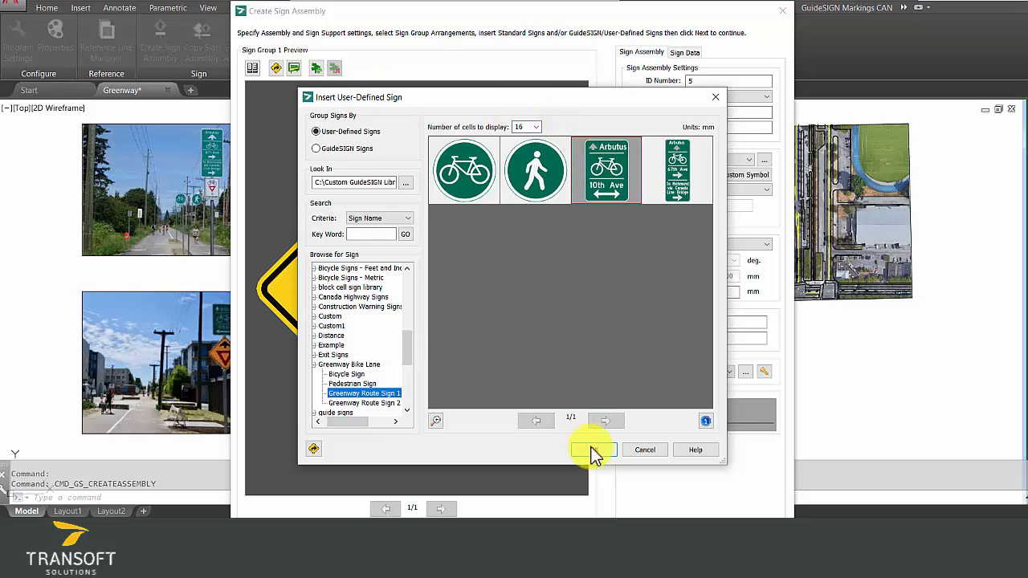
pyautogui.click(594, 452)
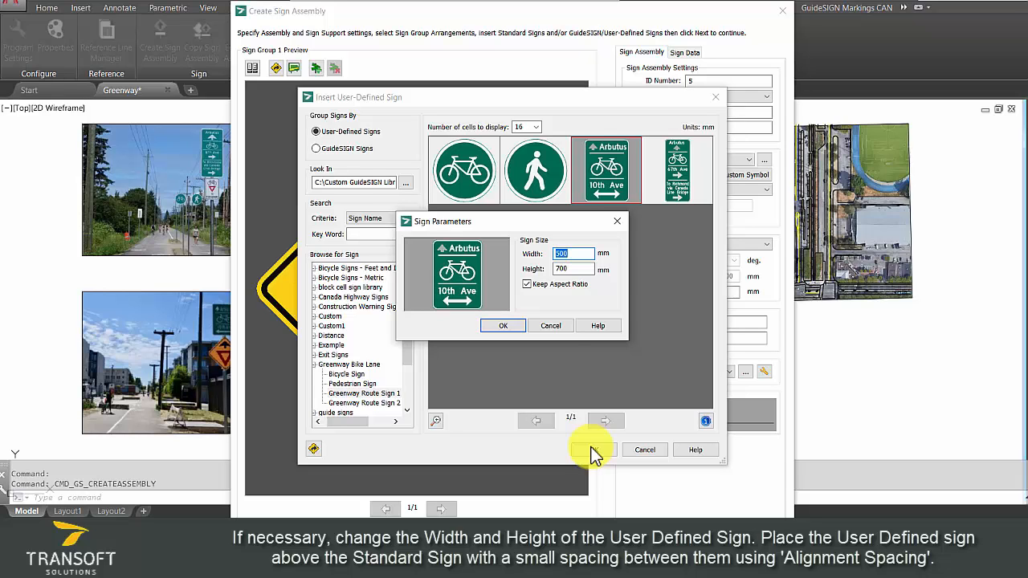
pyautogui.click(501, 325)
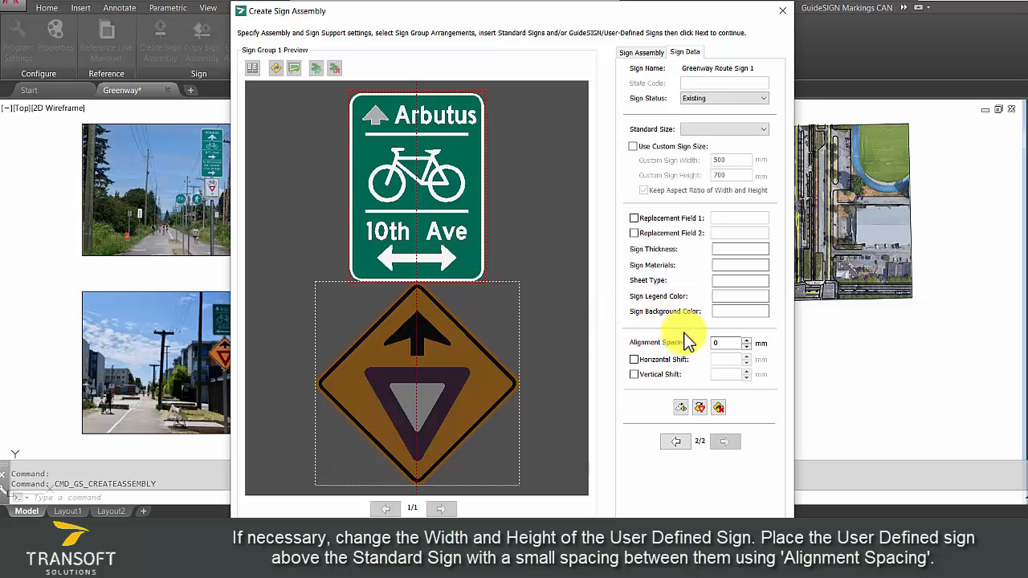
pyautogui.moveTo(730, 340); pyautogui.dragTo(687, 337)
pyautogui.write('10')
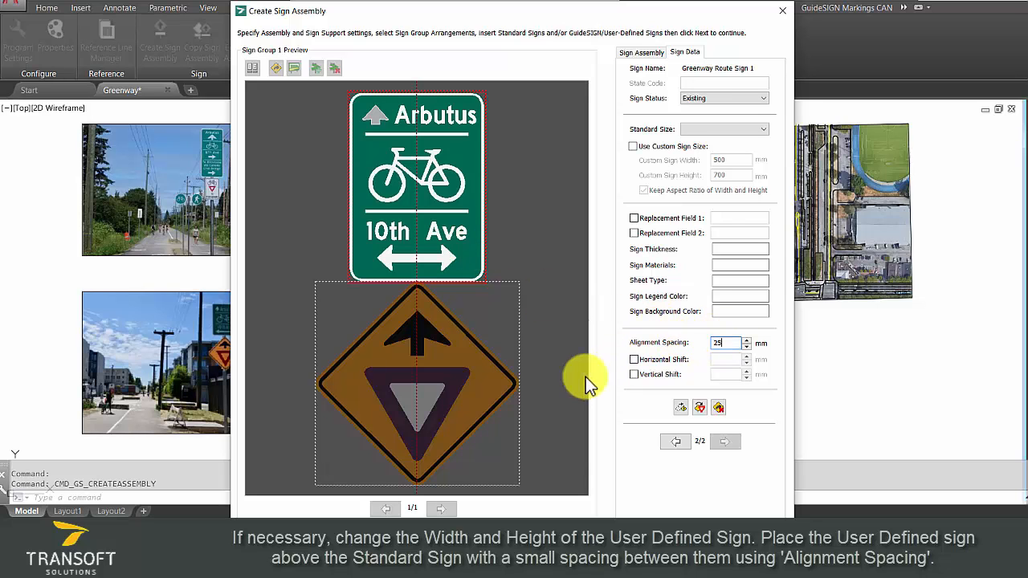
pyautogui.click(549, 373)
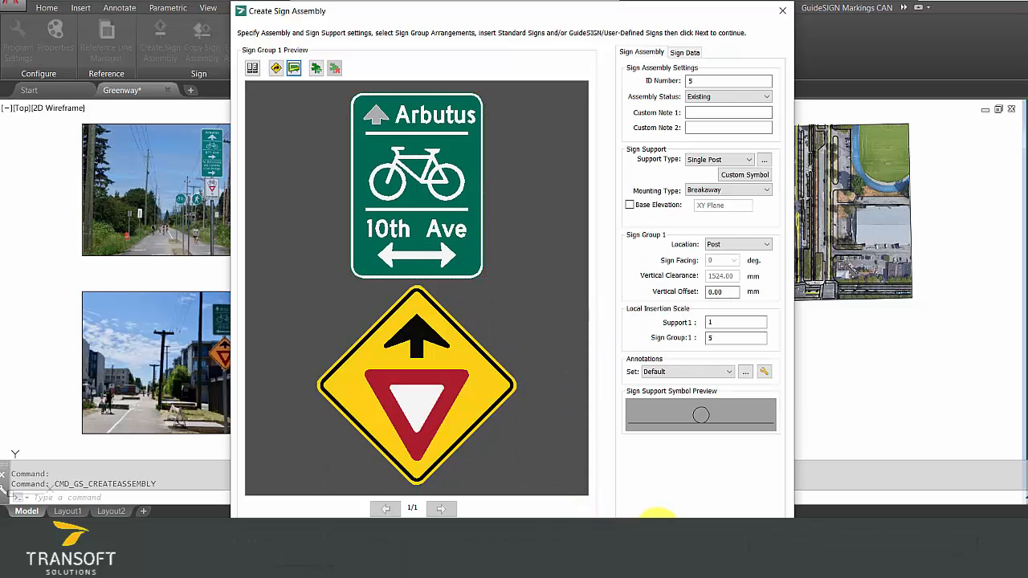
# Step: Set the assembly status to Proposed and proceed to placing the sign support
pyautogui.click(707, 98)
pyautogui.click(712, 126)
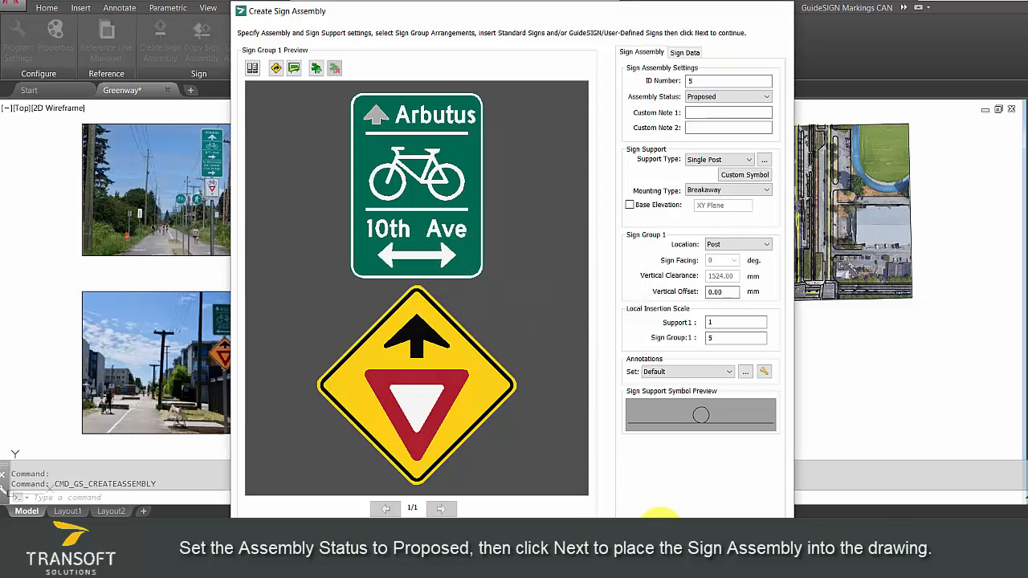
pyautogui.click(660, 524)
# Step: Place the sign support 450 m from datum on the right side of the Greenway Centerline reference line
pyautogui.scroll(5, 809, 225)
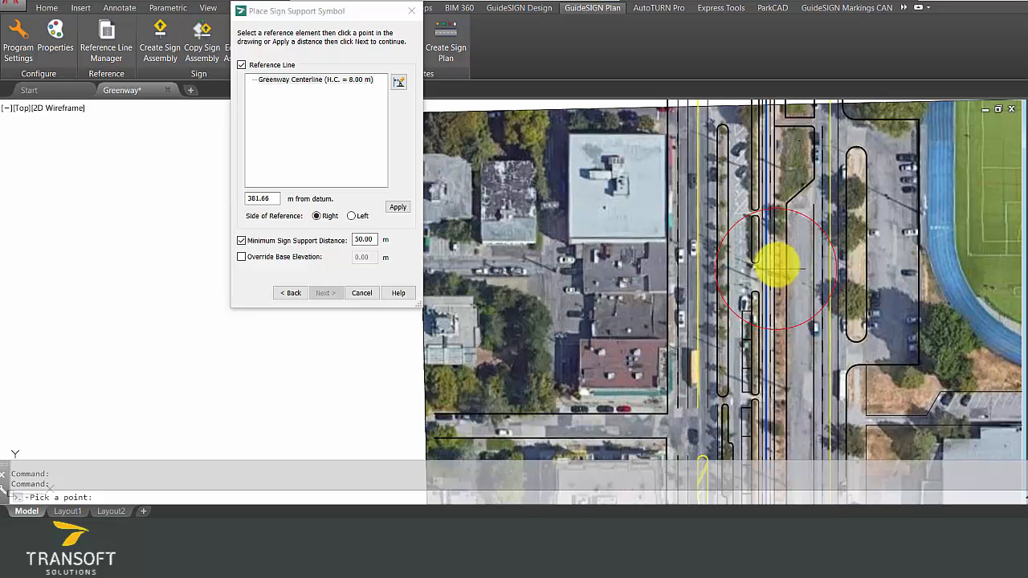
pyautogui.moveTo(305, 12); pyautogui.dragTo(285, 102)
pyautogui.moveTo(273, 140); pyautogui.dragTo(271, 140)
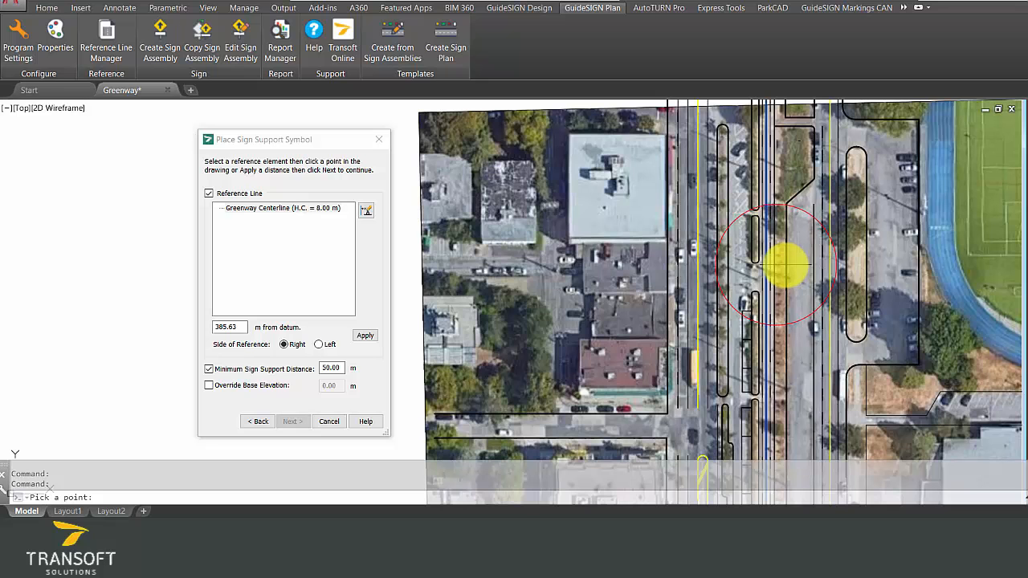
pyautogui.moveTo(776, 214)
pyautogui.mouseDown(button='middle')
pyautogui.moveTo(718, 268)
pyautogui.moveTo(767, 304)
pyautogui.mouseUp(button='middle')
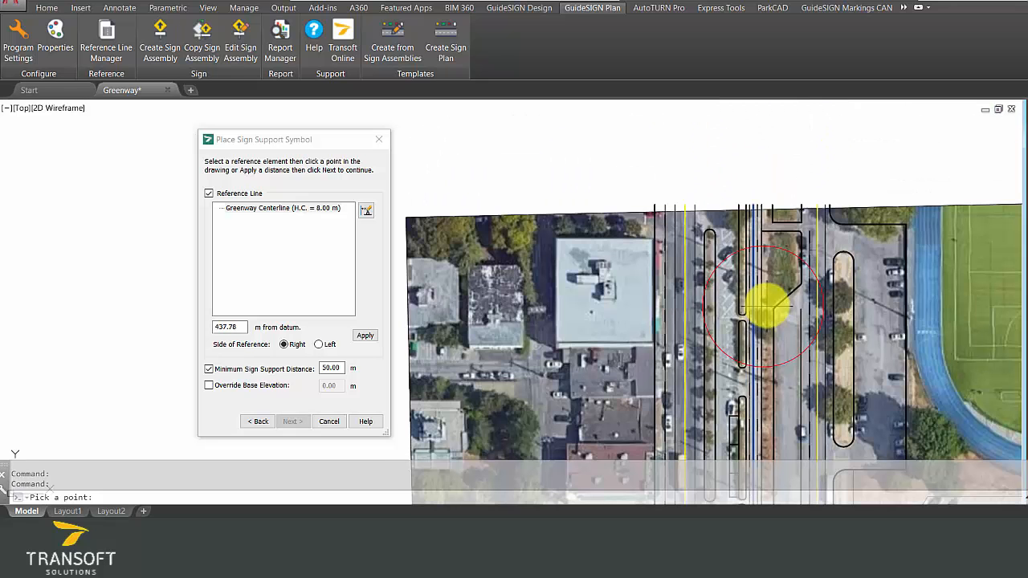
pyautogui.doubleClick(233, 328)
pyautogui.write('450')
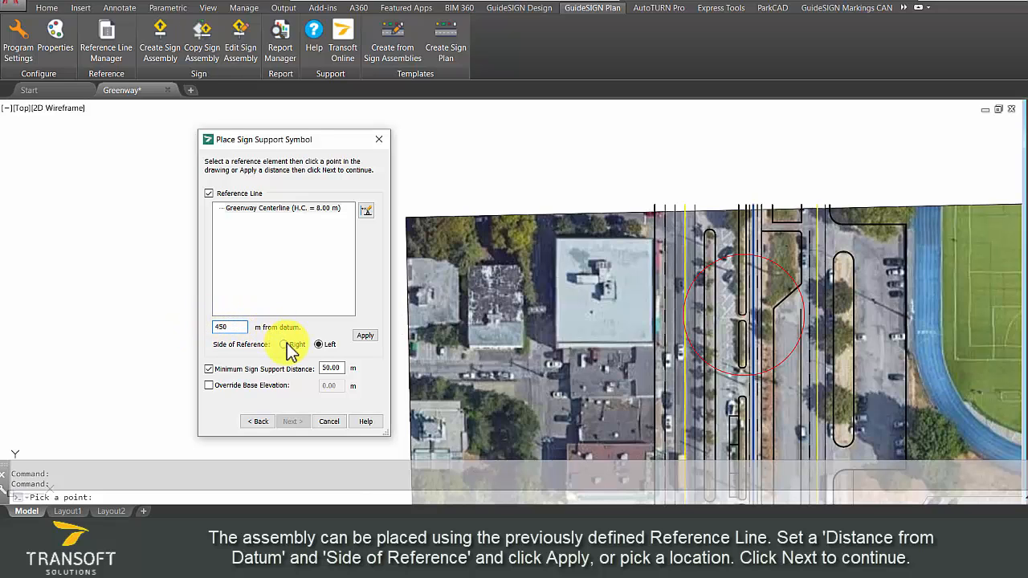
pyautogui.click(363, 336)
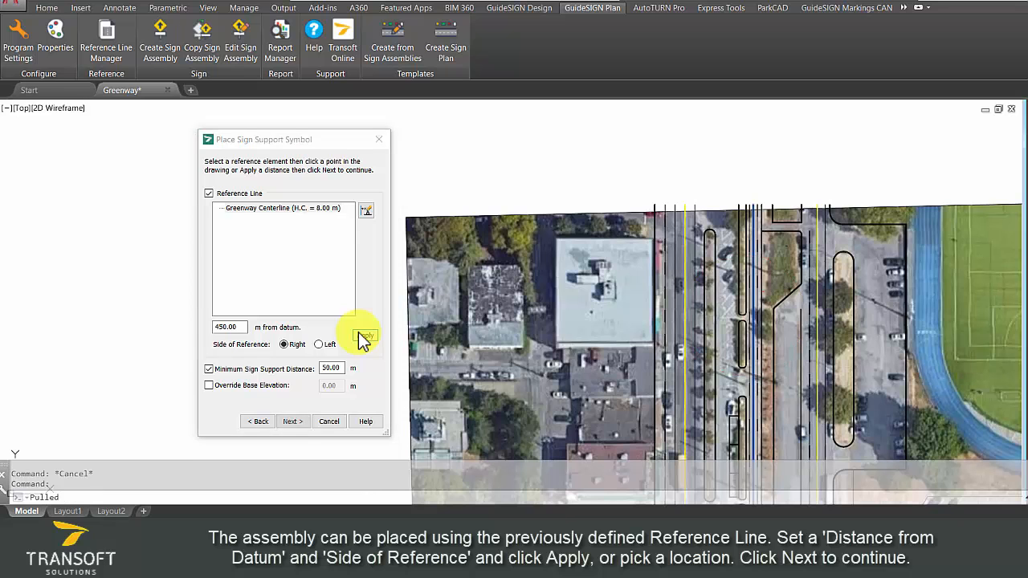
pyautogui.click(301, 419)
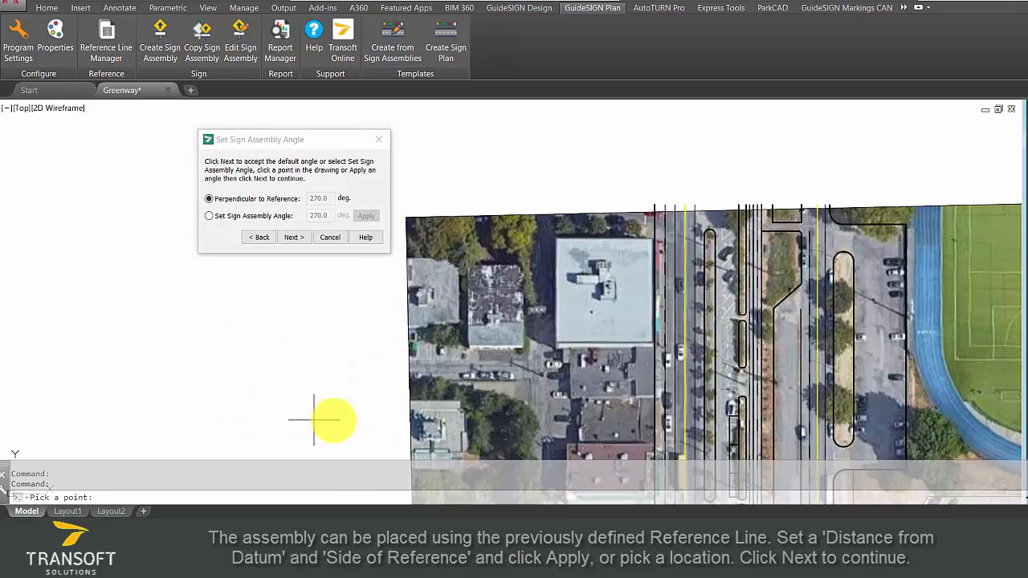
# Step: Keep the assembly perpendicular to the reference and place its sign group with a leader line in the grassy median, using the assembly angle
pyautogui.scroll(2, 792, 286)
pyautogui.scroll(2, 792, 285)
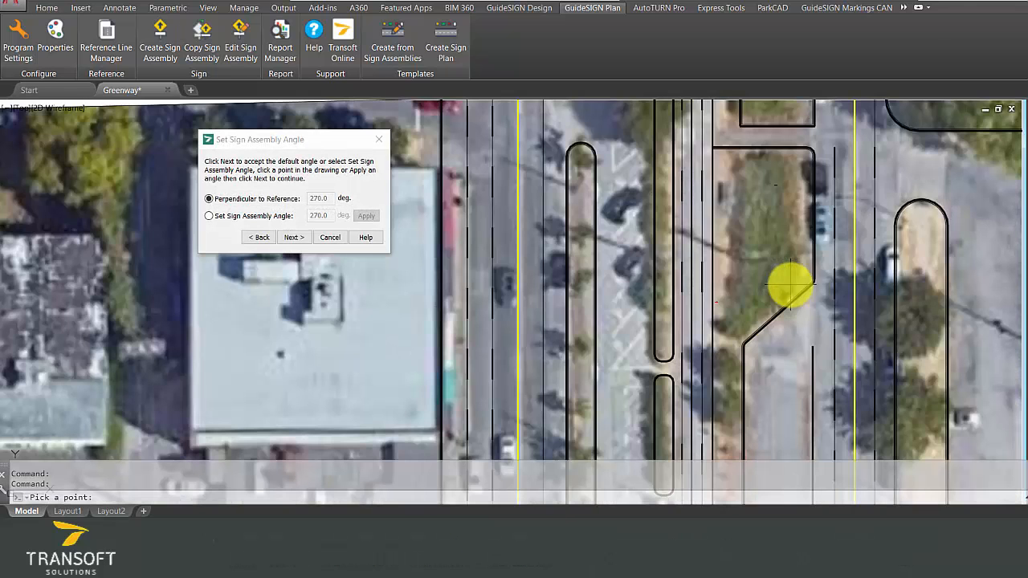
pyautogui.click(301, 240)
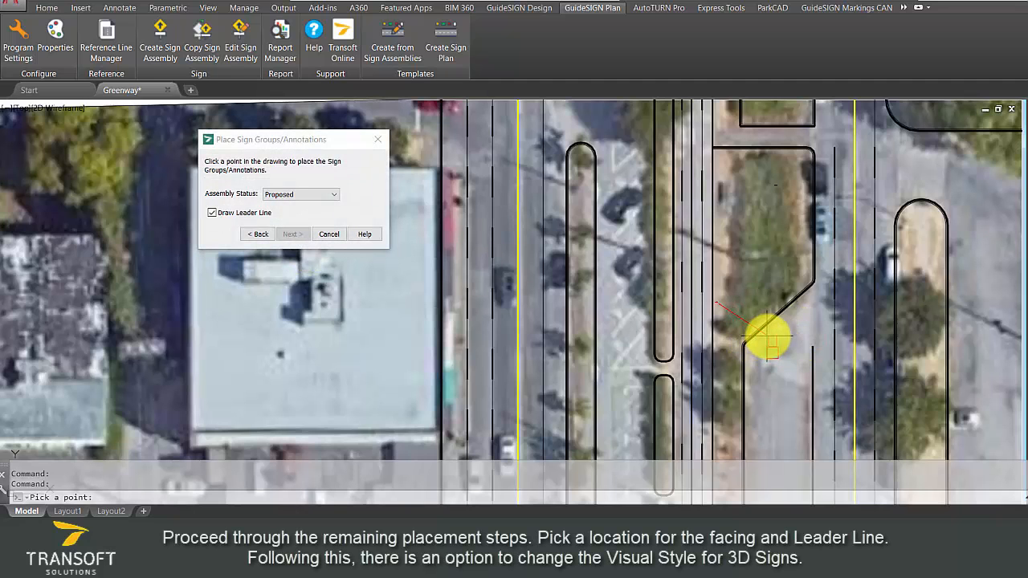
pyautogui.click(769, 245)
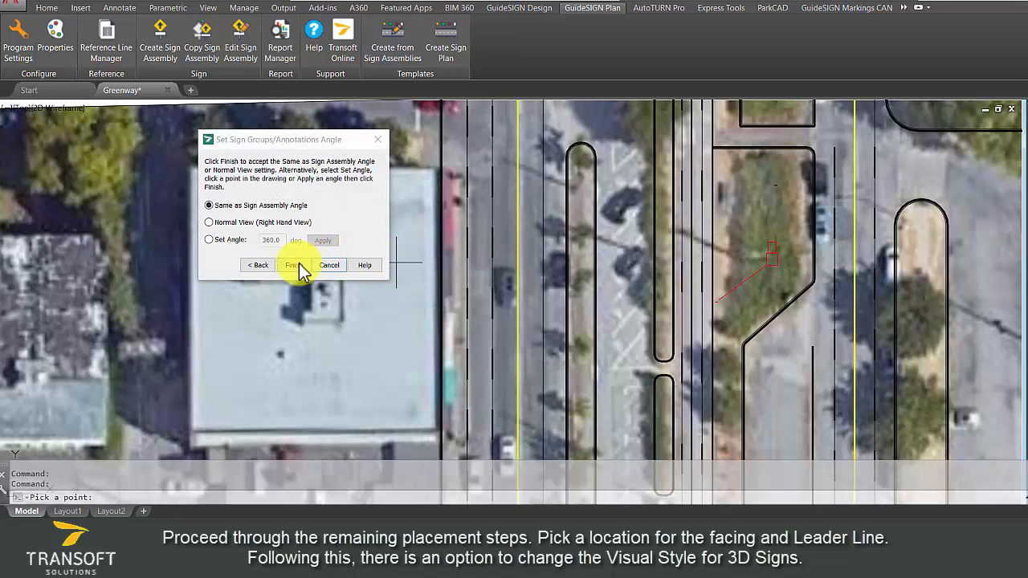
pyautogui.click(297, 266)
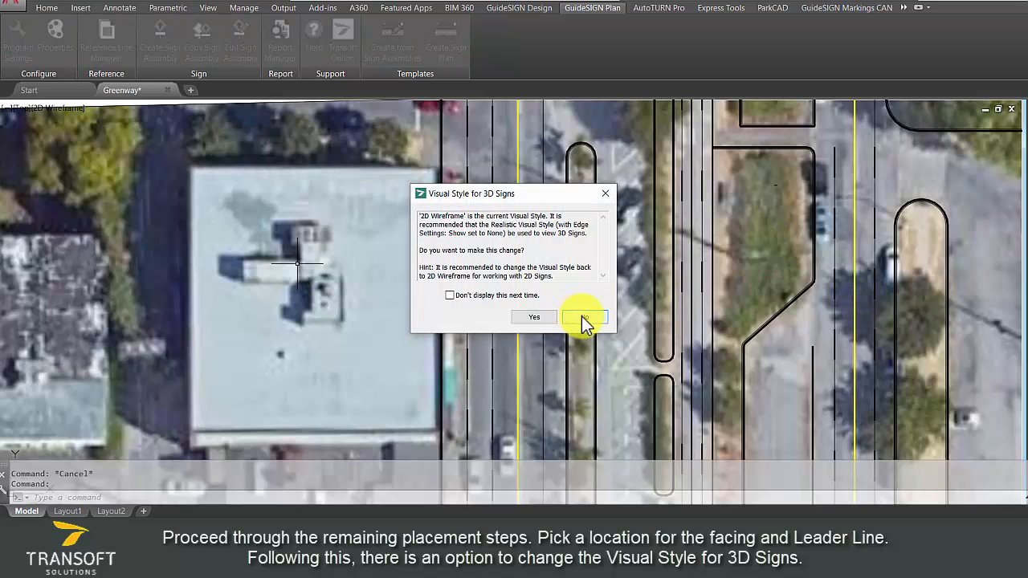
# Step: Keep the 2D Wireframe visual style and check the placed Arbutus and Yield Ahead sign assembly in the plan
pyautogui.click(584, 316)
pyautogui.scroll(5, 748, 300)
pyautogui.scroll(4, 747, 300)
pyautogui.moveTo(746, 292)
pyautogui.mouseDown(button='middle')
pyautogui.moveTo(608, 374)
pyautogui.moveTo(576, 419)
pyautogui.mouseUp(button='middle')
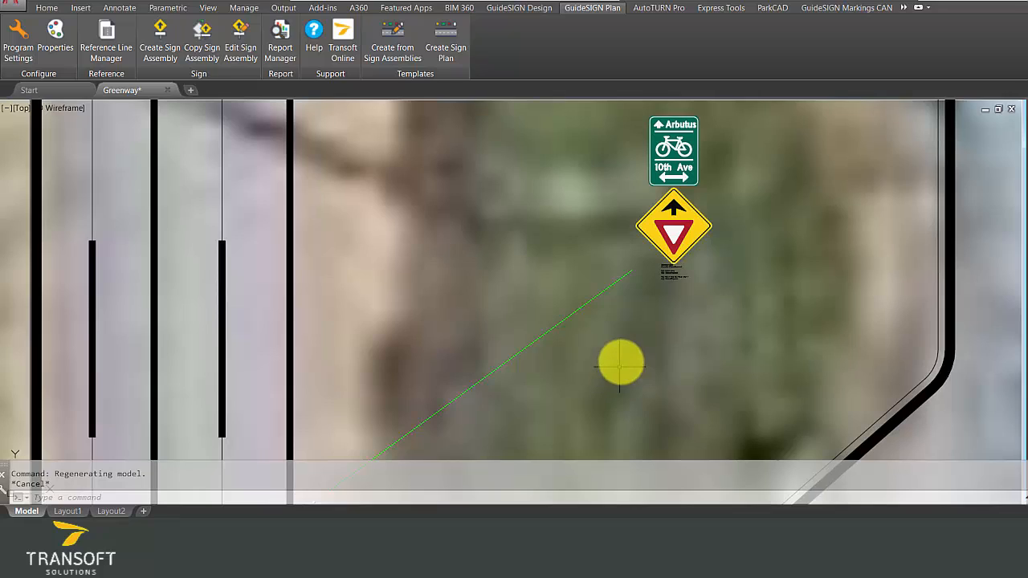
pyautogui.scroll(-4, 625, 340)
pyautogui.scroll(-5, 626, 340)
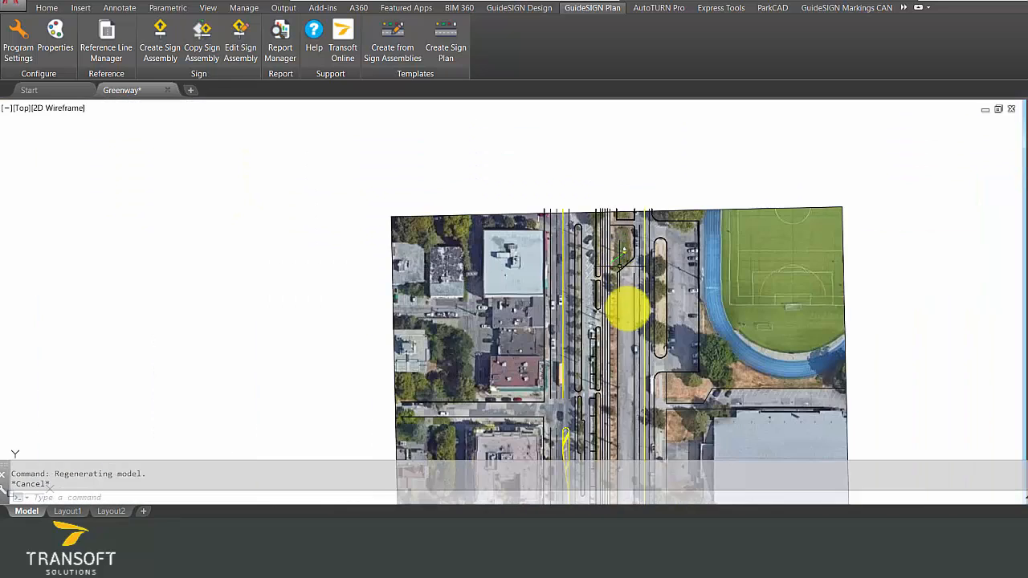
pyautogui.moveTo(630, 307); pyautogui.dragTo(635, 218, button='middle')
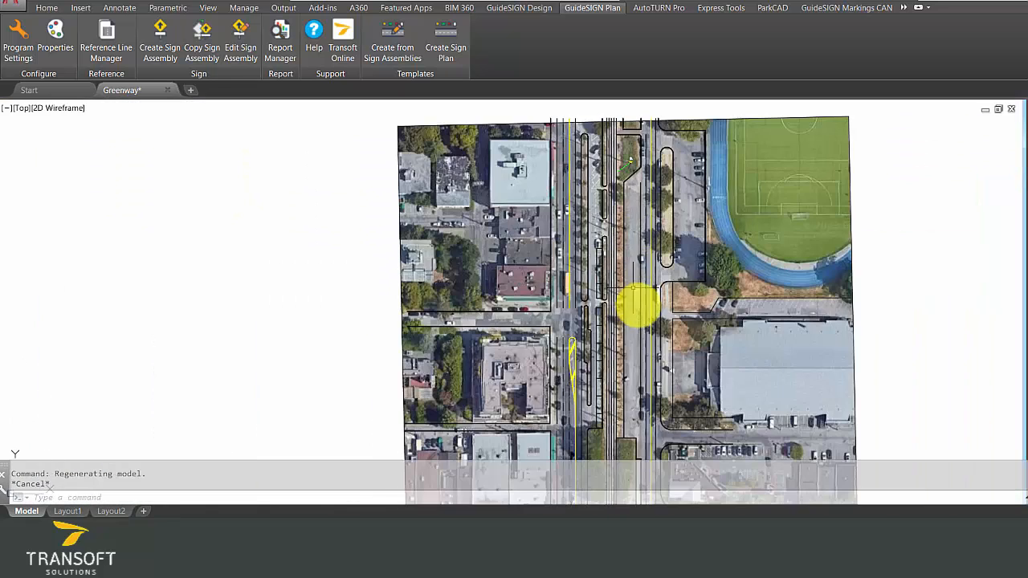
# Step: Start a new sign assembly and browse the Federal TAC-ATC (2021) standard signs, including the A4 Guide and Information category
pyautogui.click(161, 40)
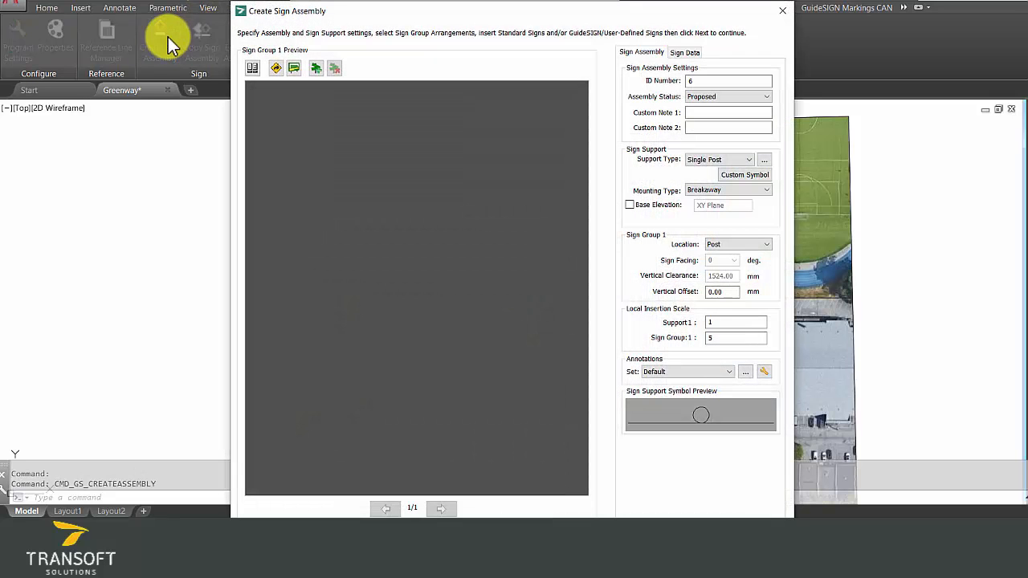
pyautogui.click(277, 68)
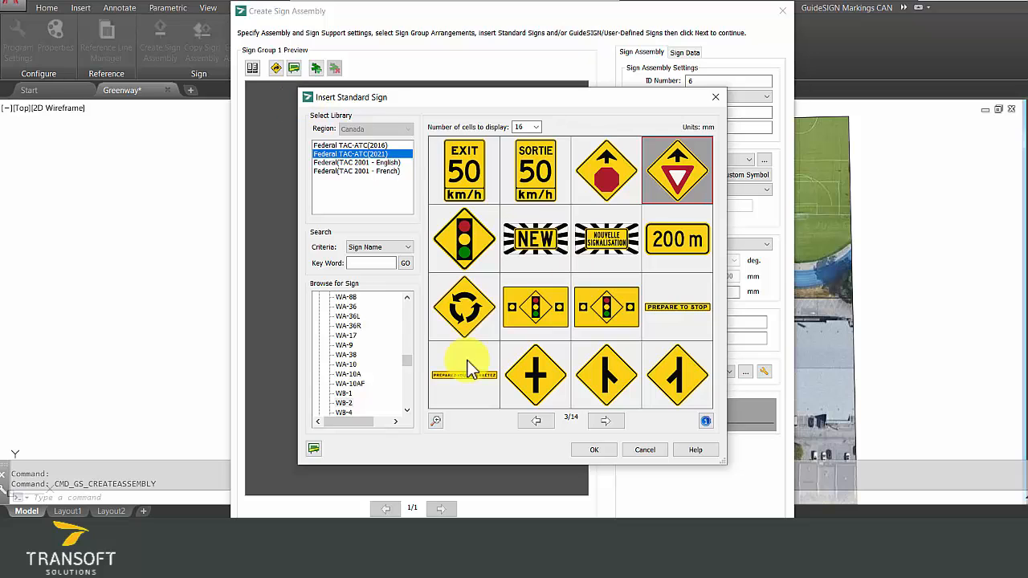
pyautogui.moveTo(410, 357); pyautogui.dragTo(430, 400)
pyautogui.click(319, 297)
pyautogui.click(357, 307)
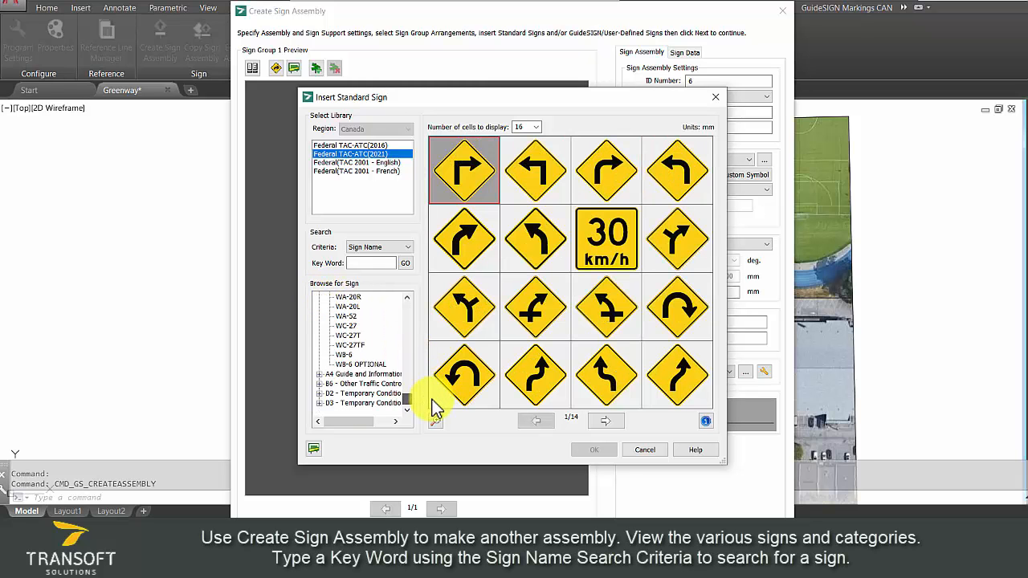
pyautogui.click(378, 374)
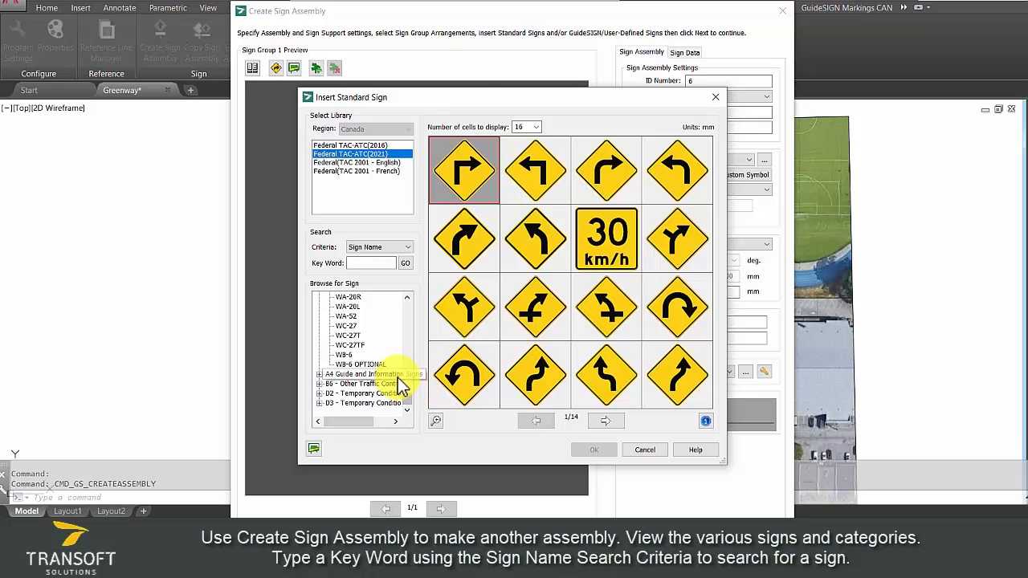
pyautogui.click(319, 375)
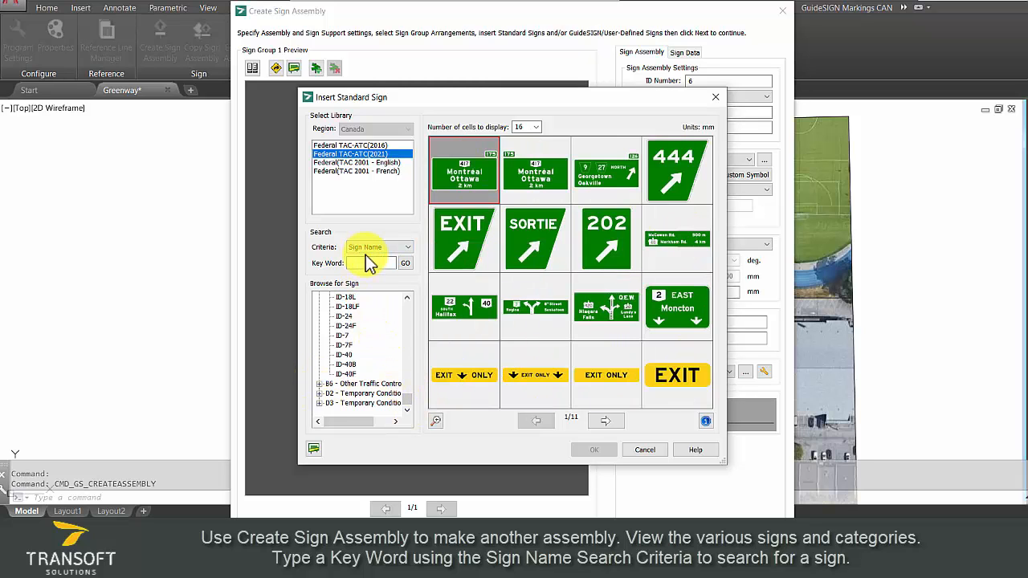
# Step: Search the standard signs by name for Rb-39 and insert the RB-39 Yield to Pedestrians sign at 300 x 450 mm
pyautogui.write('Rb-3')
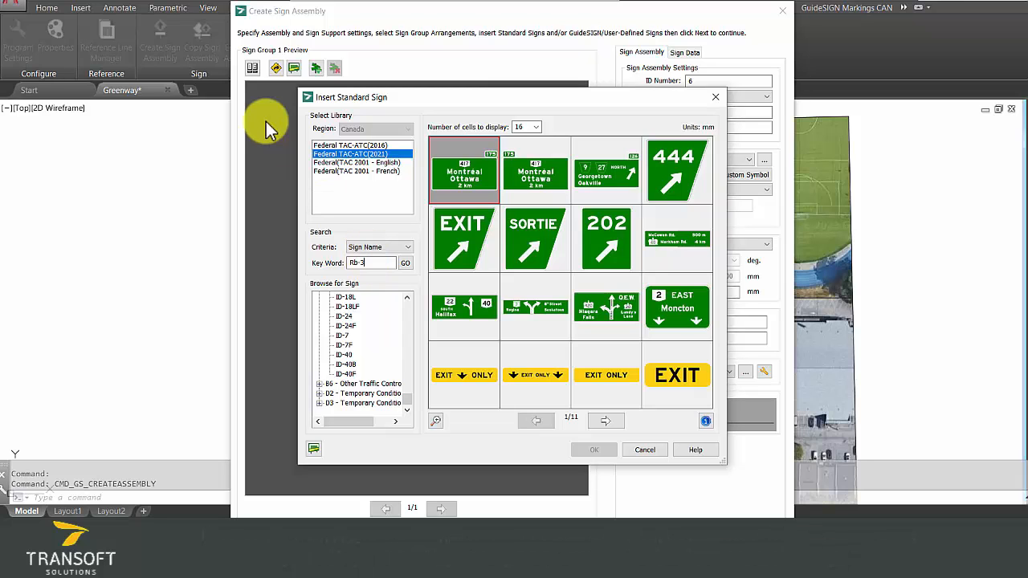
pyautogui.write('9')
pyautogui.press('Return')
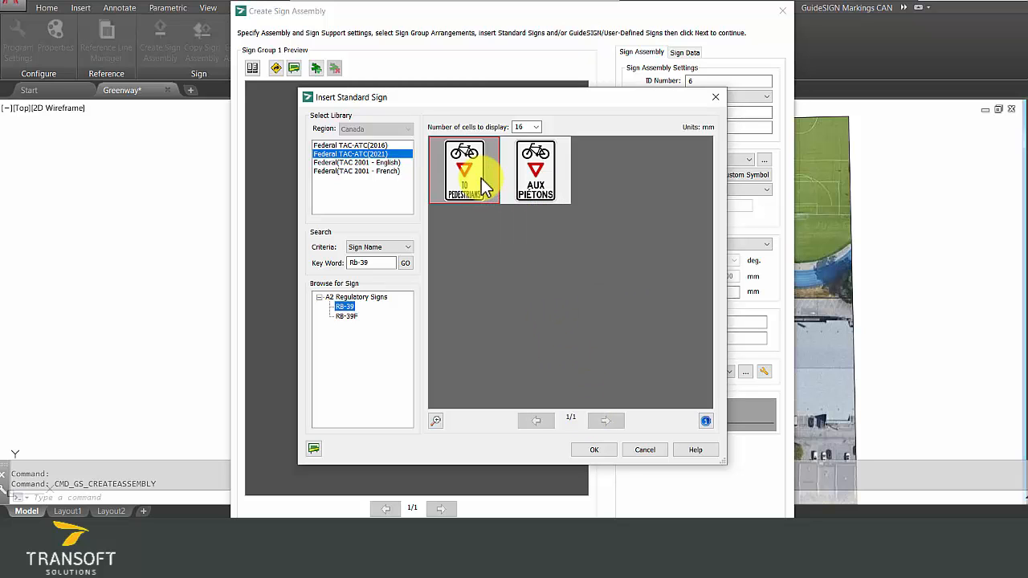
pyautogui.moveTo(476, 194)
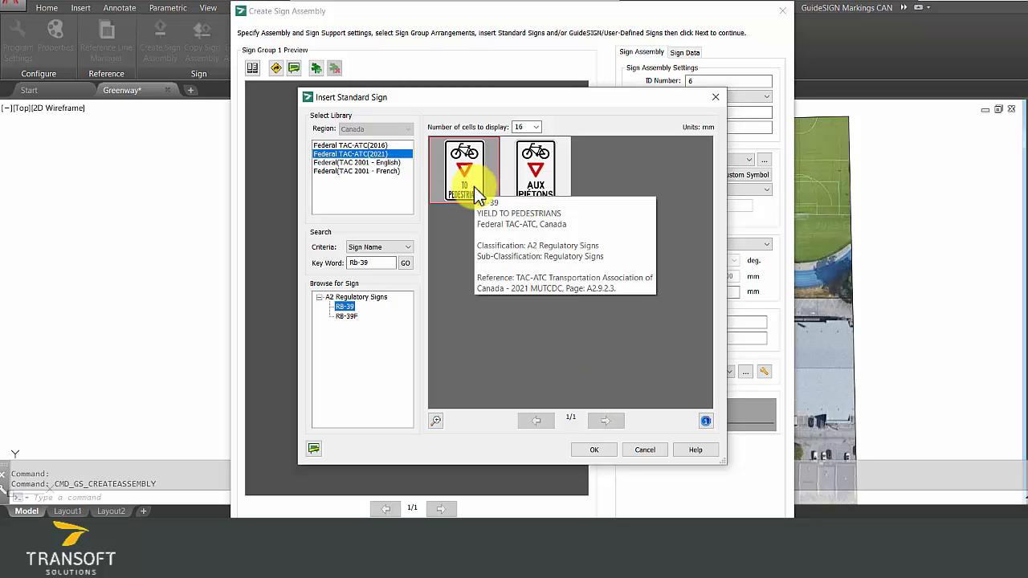
pyautogui.click(594, 449)
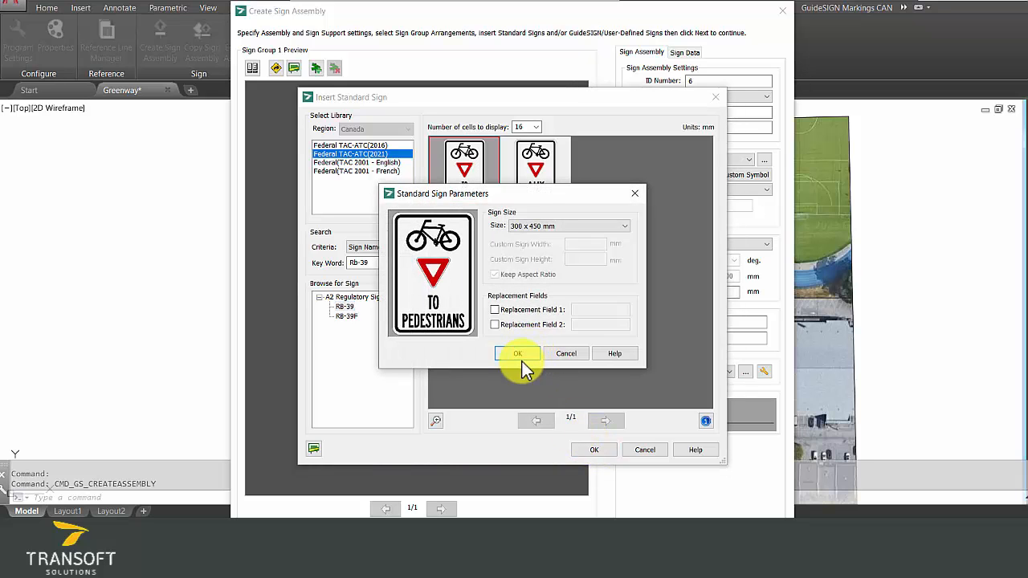
pyautogui.click(525, 355)
pyautogui.click(575, 385)
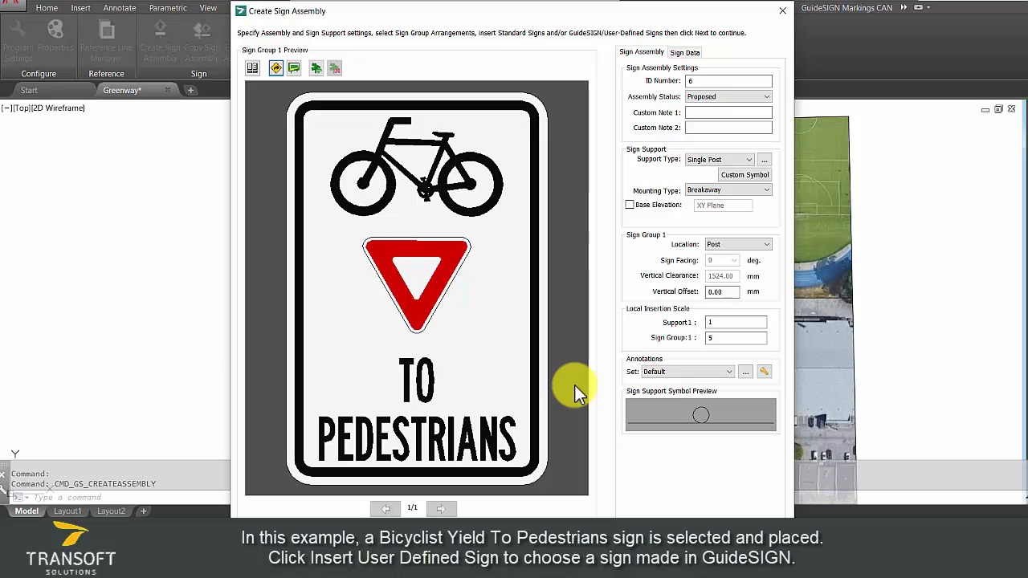
# Step: Insert the user-defined Greenway Route Sign 2 at 500 x 1250 mm, centred above the RB-39 sign with a small alignment spacing
pyautogui.click(296, 67)
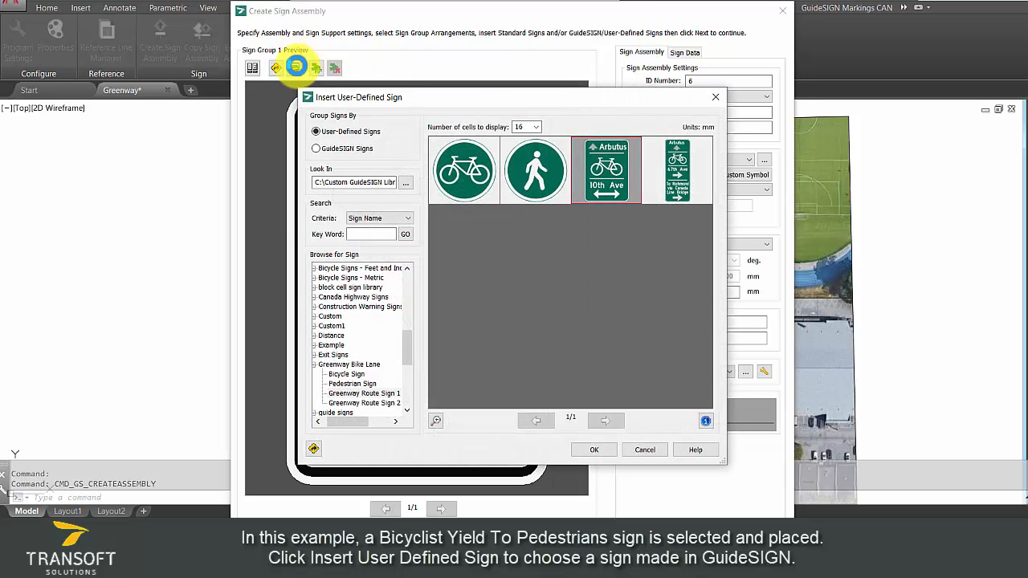
pyautogui.click(678, 173)
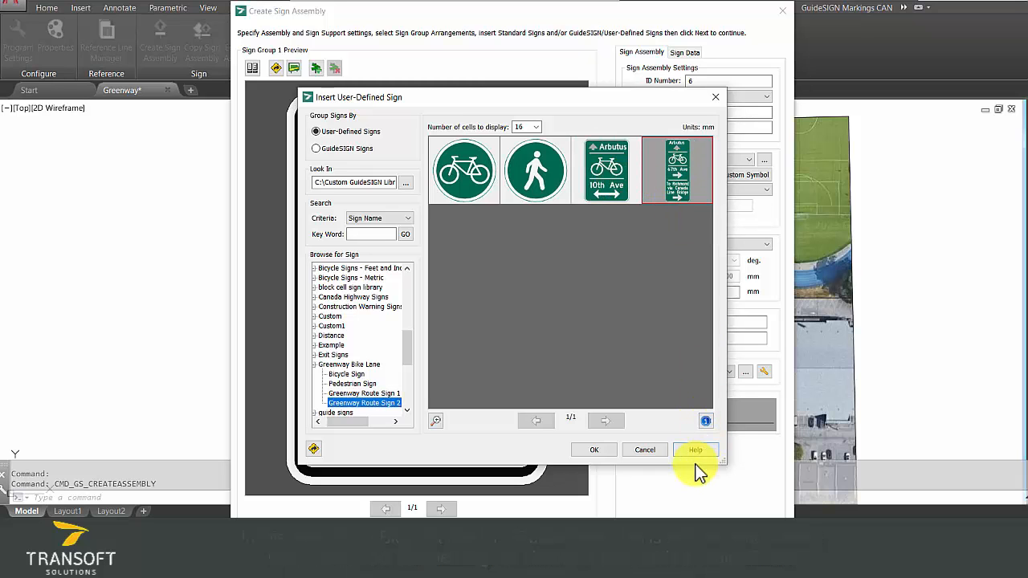
pyautogui.click(595, 452)
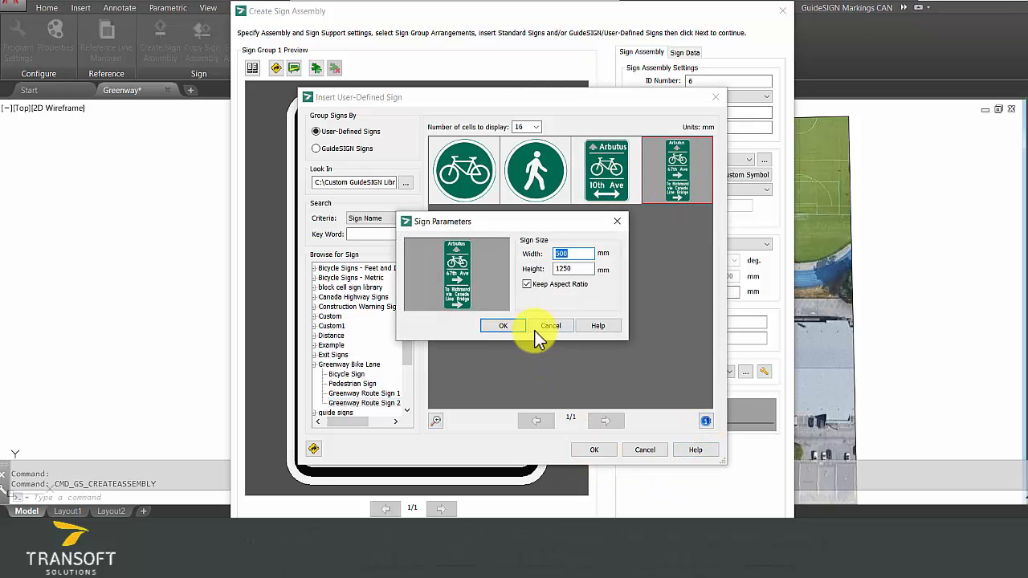
pyautogui.click(501, 325)
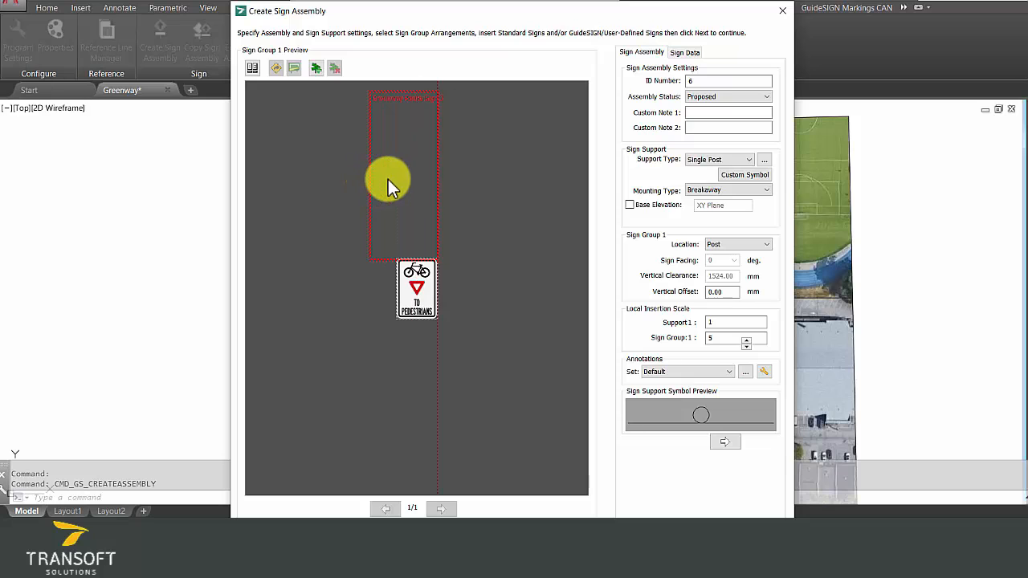
pyautogui.click(418, 188)
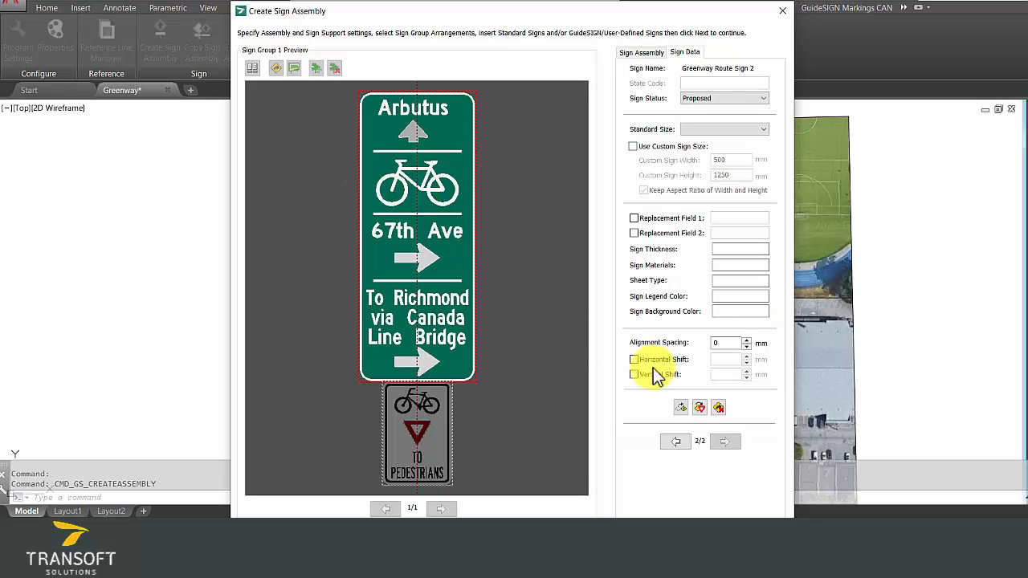
pyautogui.click(727, 343)
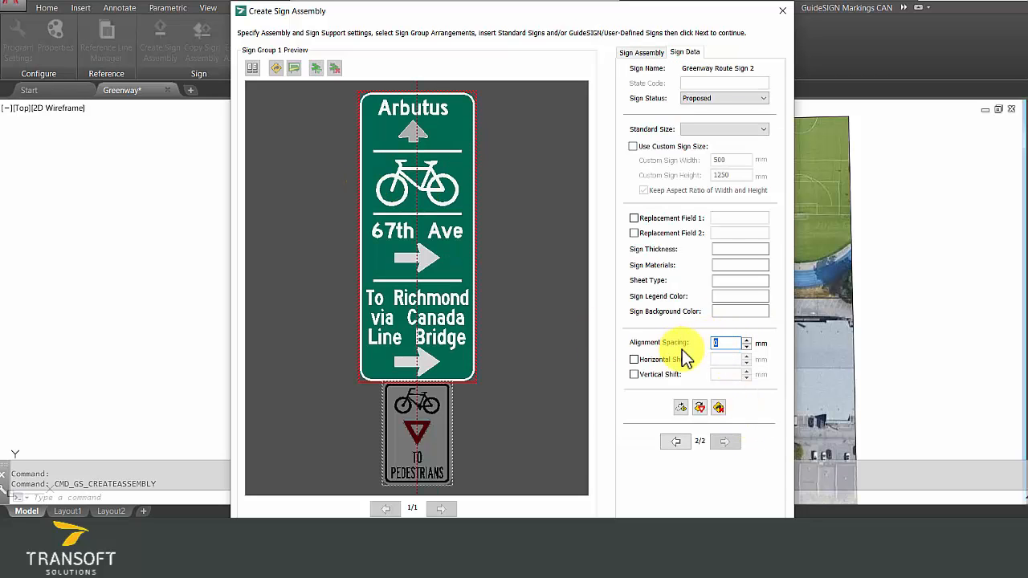
pyautogui.click(522, 389)
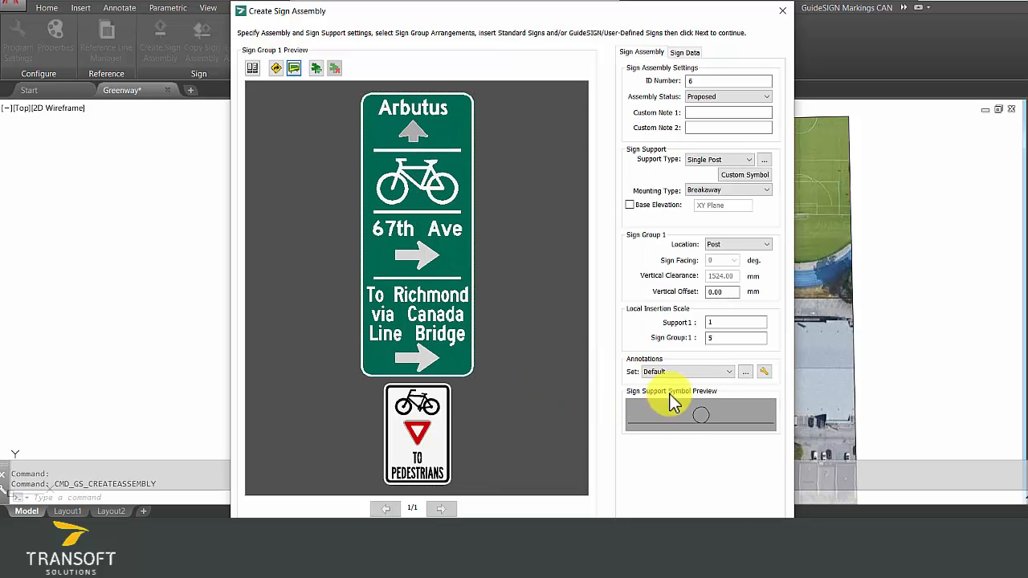
# Step: Proceed to placing the sign support and override the Greenway Centerline's horizontal clearance to 0 m
pyautogui.click(655, 514)
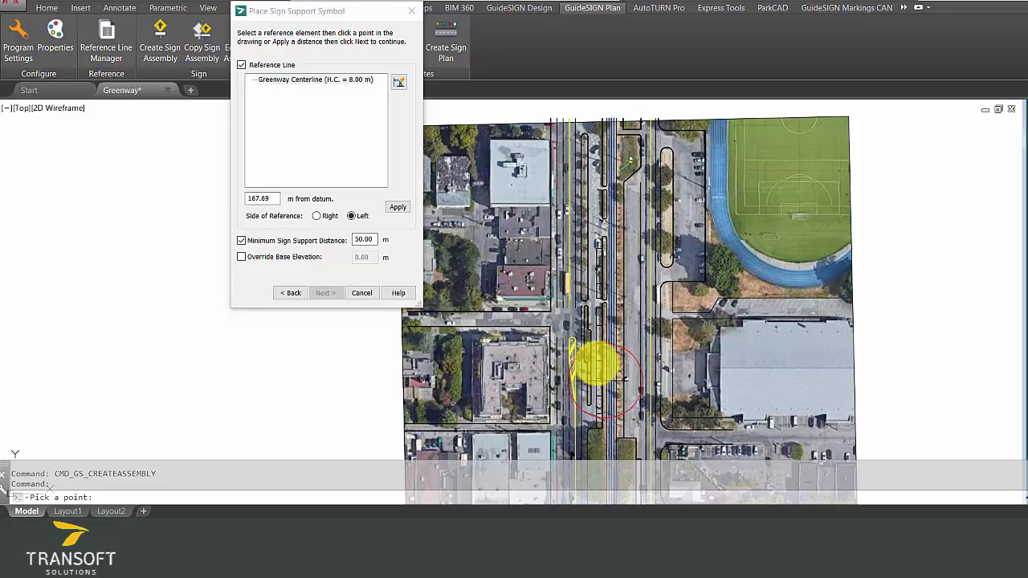
pyautogui.click(406, 85)
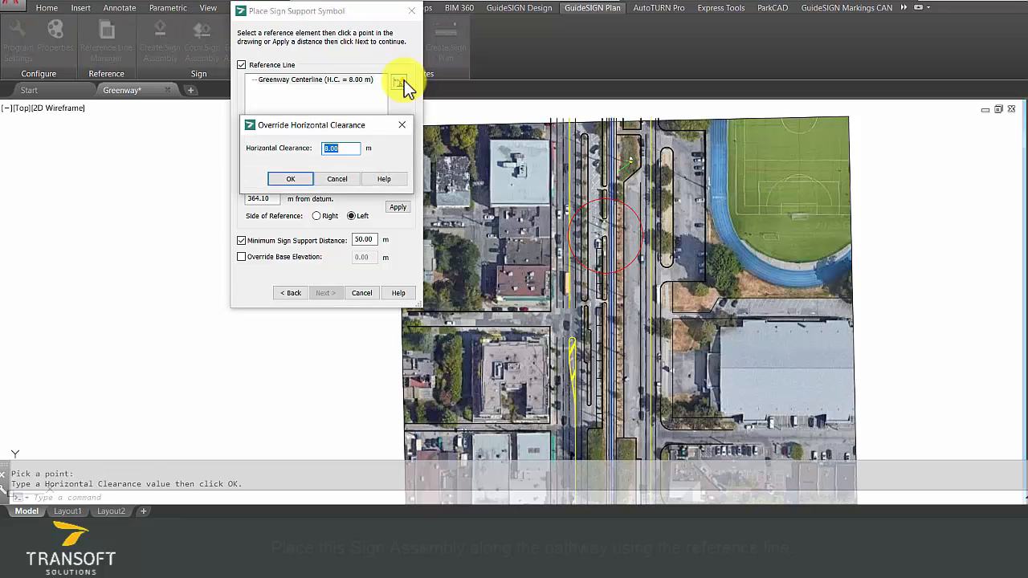
pyautogui.write('0')
pyautogui.click(294, 179)
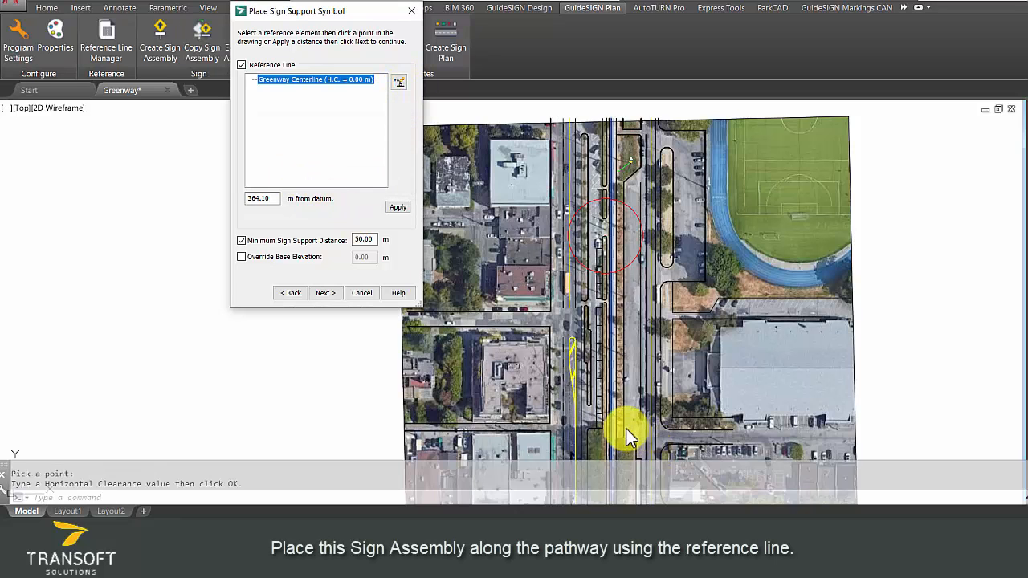
# Step: Place the sign support 90 m from datum on the Greenway Centerline reference line
pyautogui.scroll(5, 627, 429)
pyautogui.moveTo(624, 432)
pyautogui.mouseDown(button='middle')
pyautogui.moveTo(649, 257)
pyautogui.moveTo(640, 250)
pyautogui.mouseUp(button='middle')
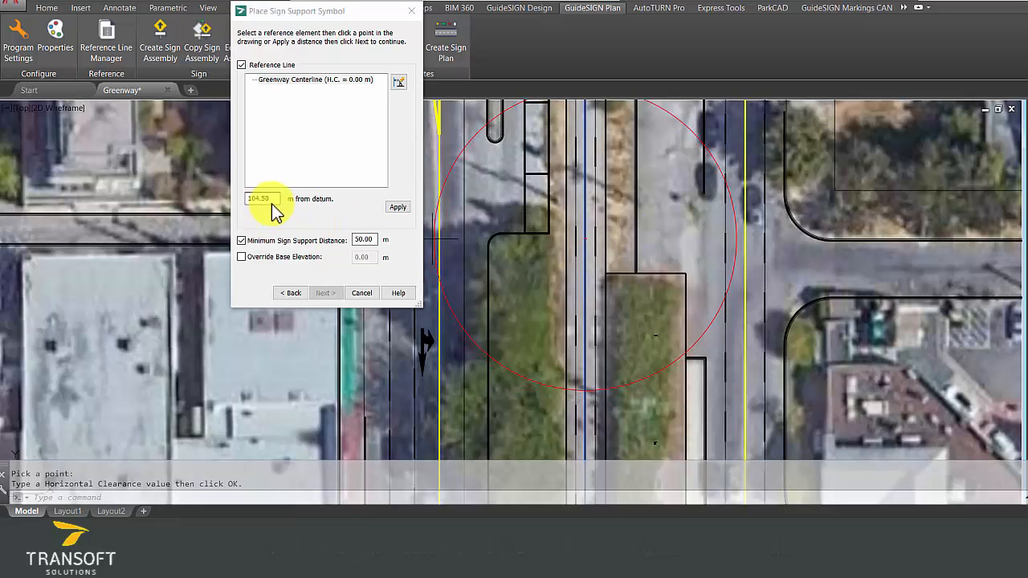
pyautogui.moveTo(272, 201); pyautogui.dragTo(235, 198)
pyautogui.write('90')
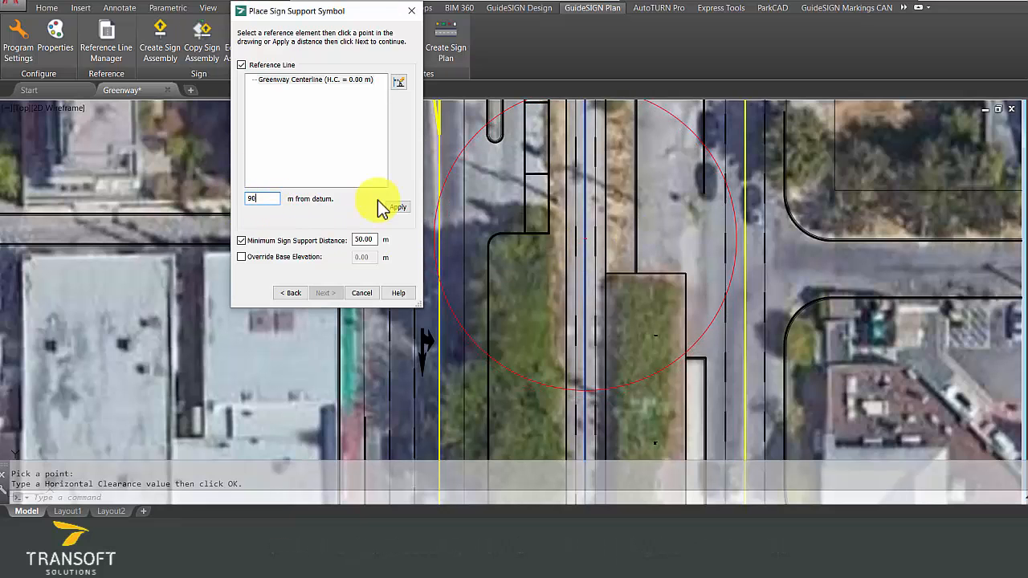
pyautogui.click(404, 207)
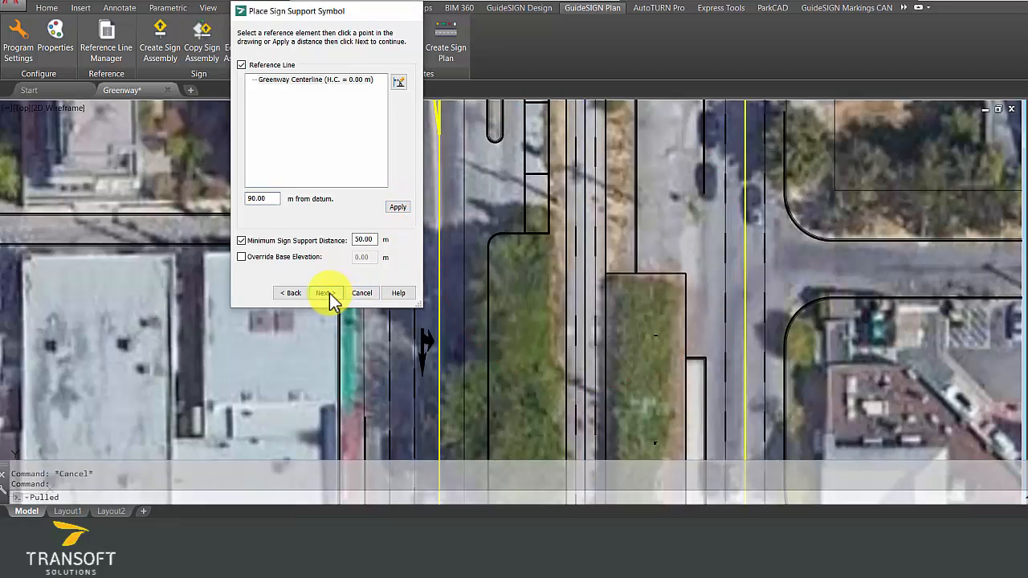
pyautogui.click(331, 292)
# Step: Accept the sign assembly angle perpendicular to the reference line
pyautogui.scroll(-5, 663, 354)
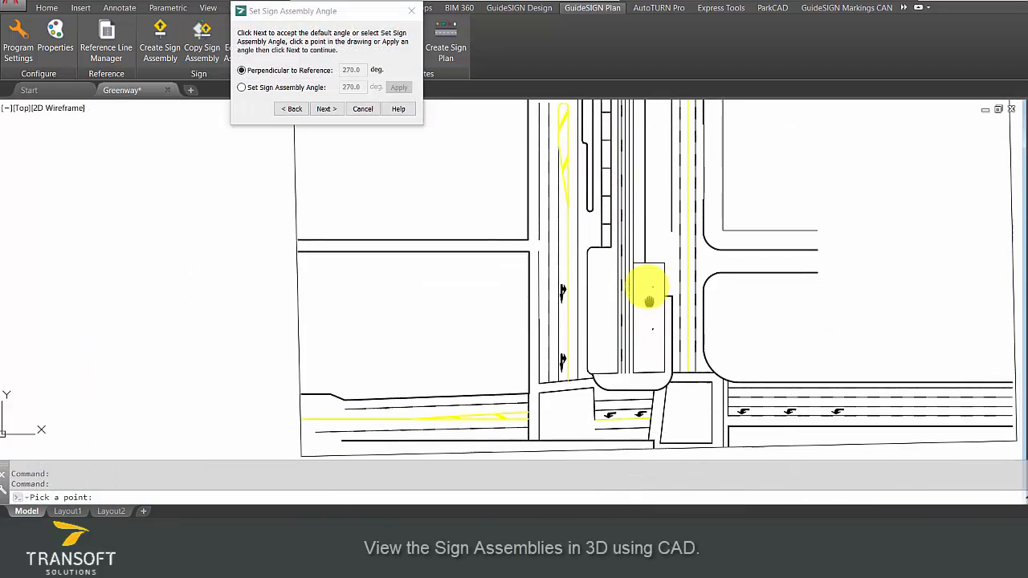
pyautogui.scroll(3, 649, 294)
pyautogui.moveTo(639, 377); pyautogui.dragTo(633, 407, button='middle')
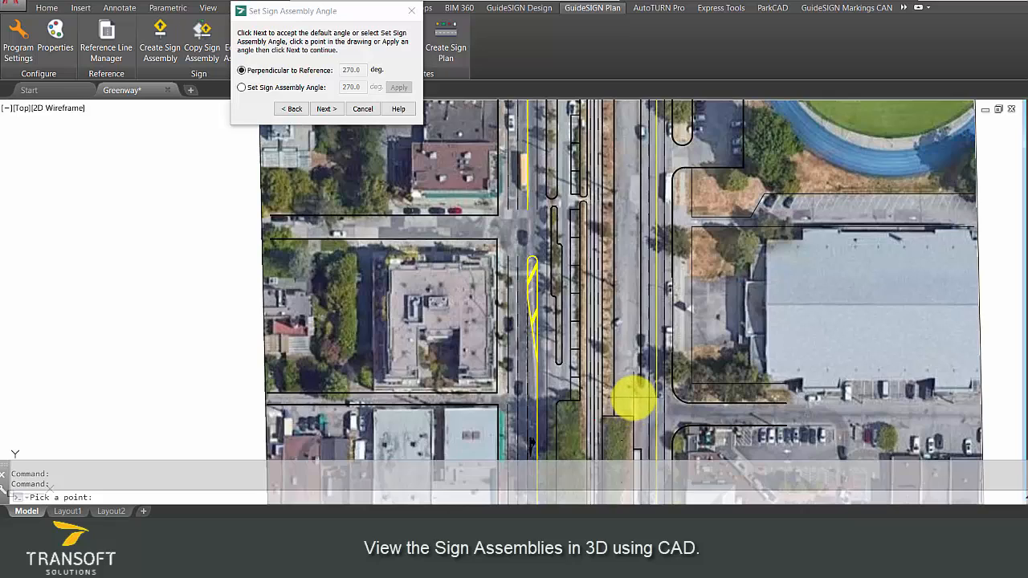
pyautogui.scroll(-2, 633, 398)
pyautogui.click(324, 108)
# Step: Place the sign group with a leader line on the road beyond the grassy median, using the assembly angle and keeping 2D Wireframe
pyautogui.moveTo(629, 356); pyautogui.dragTo(623, 218, button='middle')
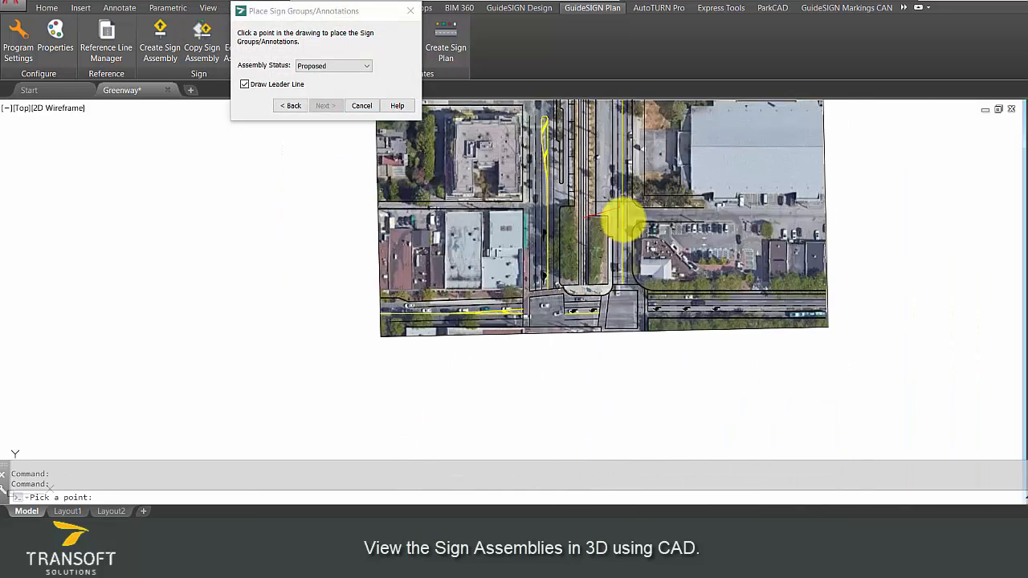
pyautogui.scroll(2, 623, 218)
pyautogui.scroll(2, 608, 236)
pyautogui.moveTo(516, 103); pyautogui.dragTo(536, 152, button='middle')
pyautogui.scroll(4, 536, 153)
pyautogui.click(585, 195)
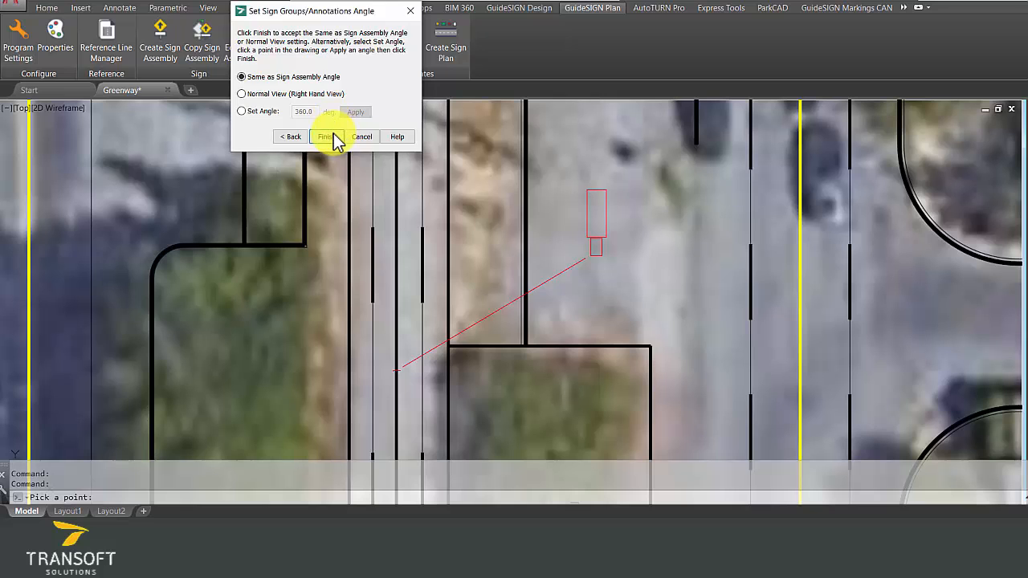
pyautogui.click(326, 136)
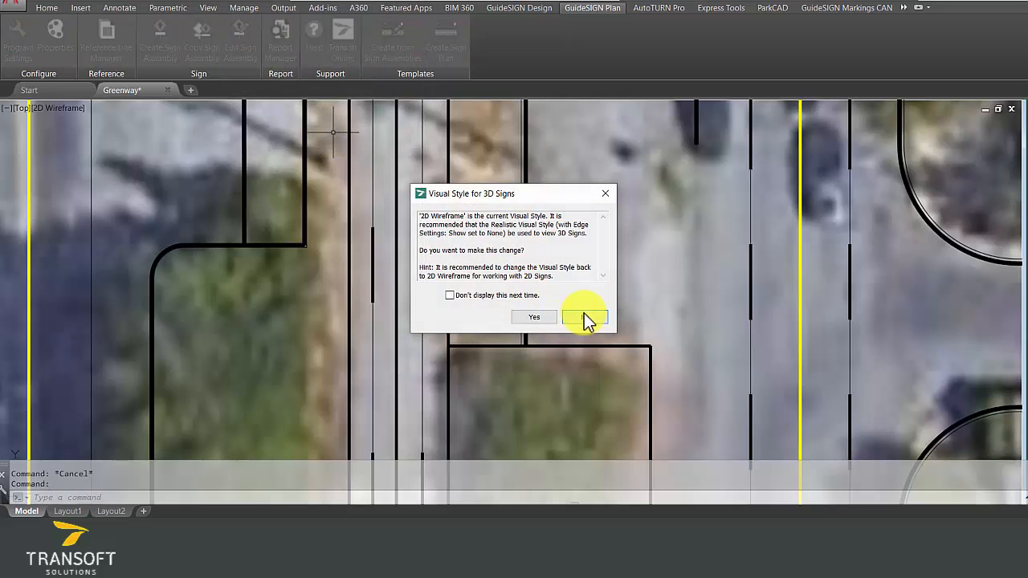
pyautogui.click(585, 317)
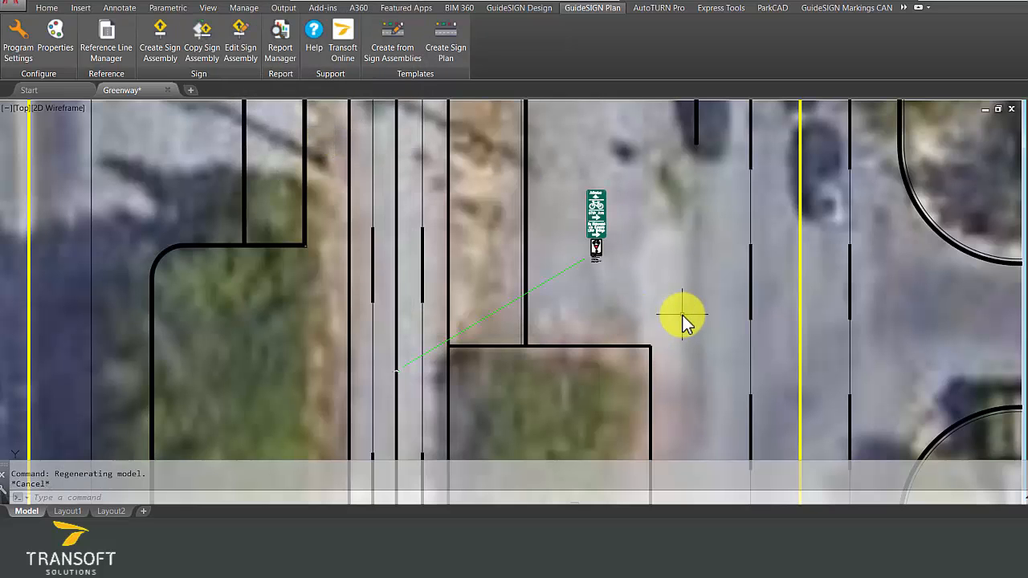
# Step: Apply the Realistic visual style and orbit the model to see the newly placed Greenway sign assembly standing upright
pyautogui.click(77, 107)
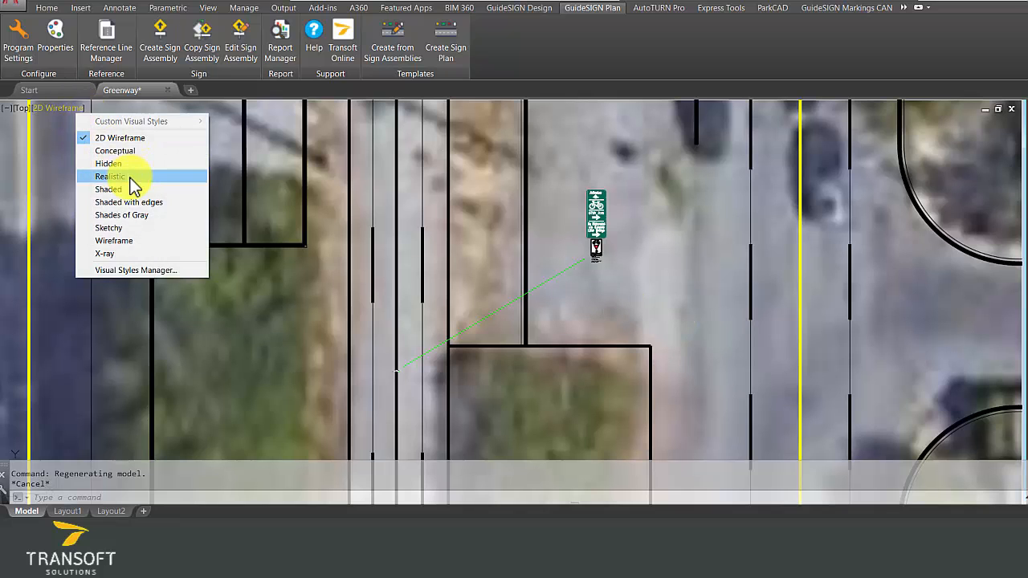
pyautogui.click(159, 177)
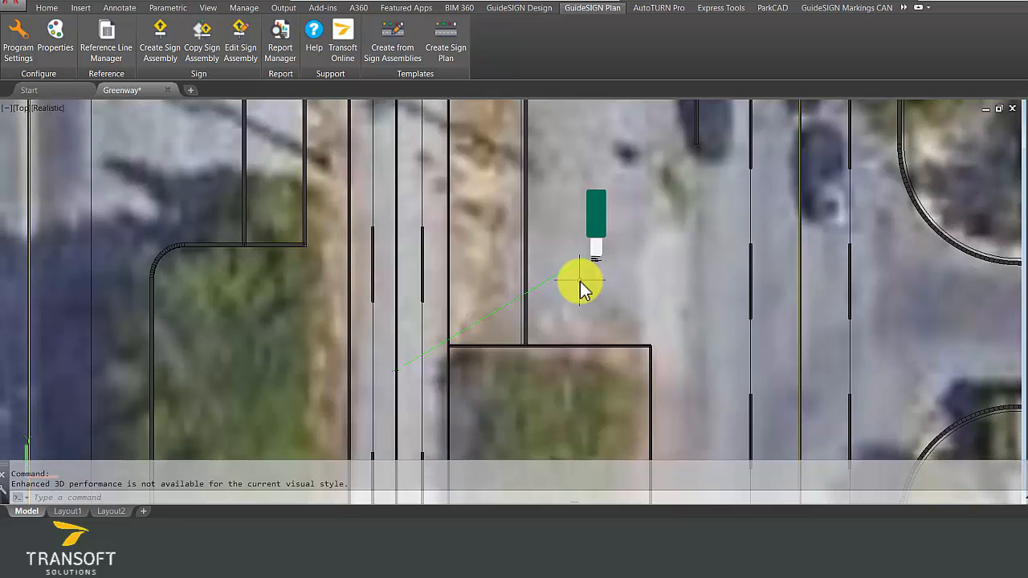
pyautogui.write('3do')
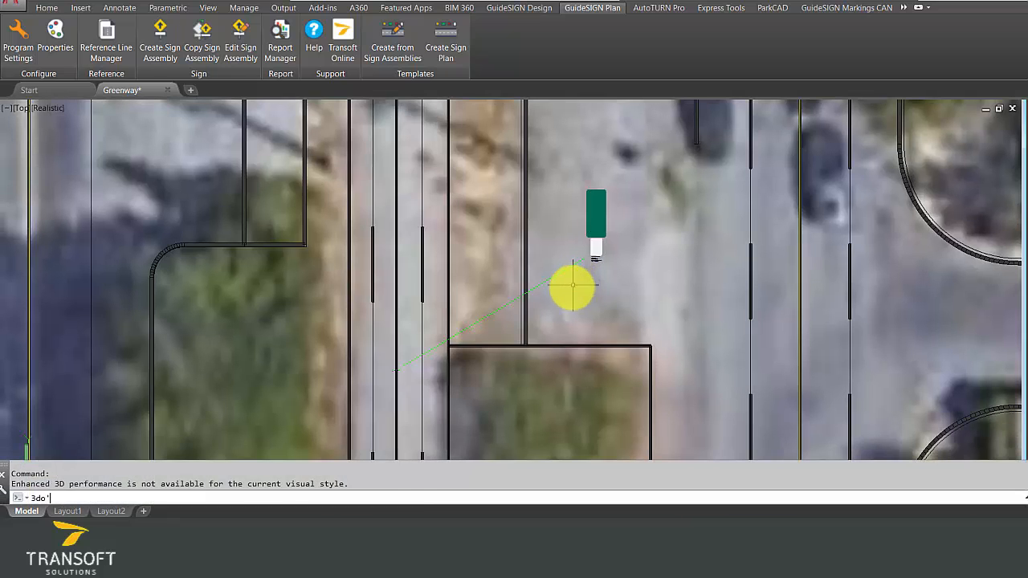
pyautogui.write('r')
pyautogui.press('Return')
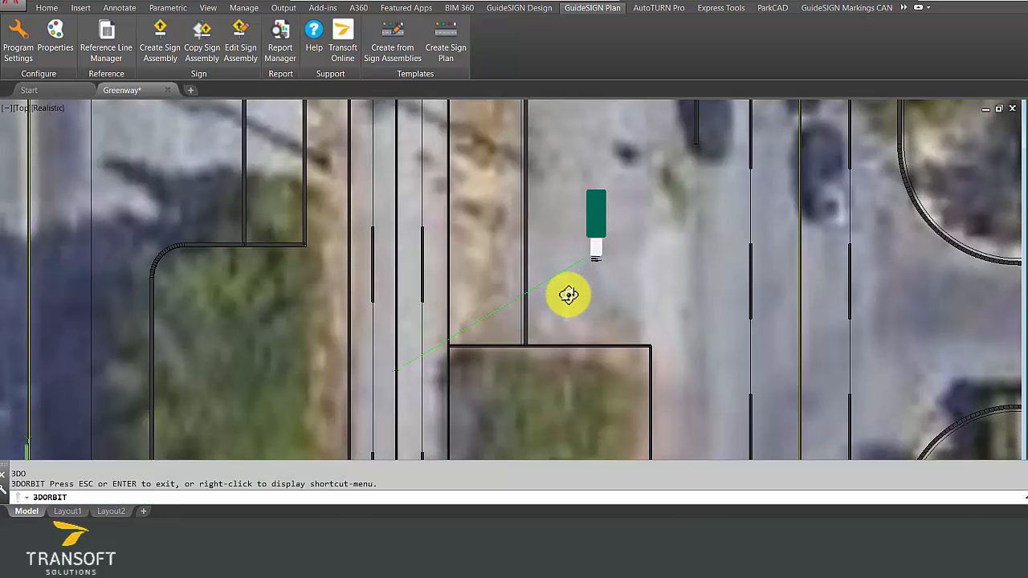
pyautogui.moveTo(564, 344)
pyautogui.mouseDown()
pyautogui.moveTo(558, 246)
pyautogui.moveTo(581, 220)
pyautogui.moveTo(467, 238)
pyautogui.mouseUp()
pyautogui.scroll(8, 429, 271)
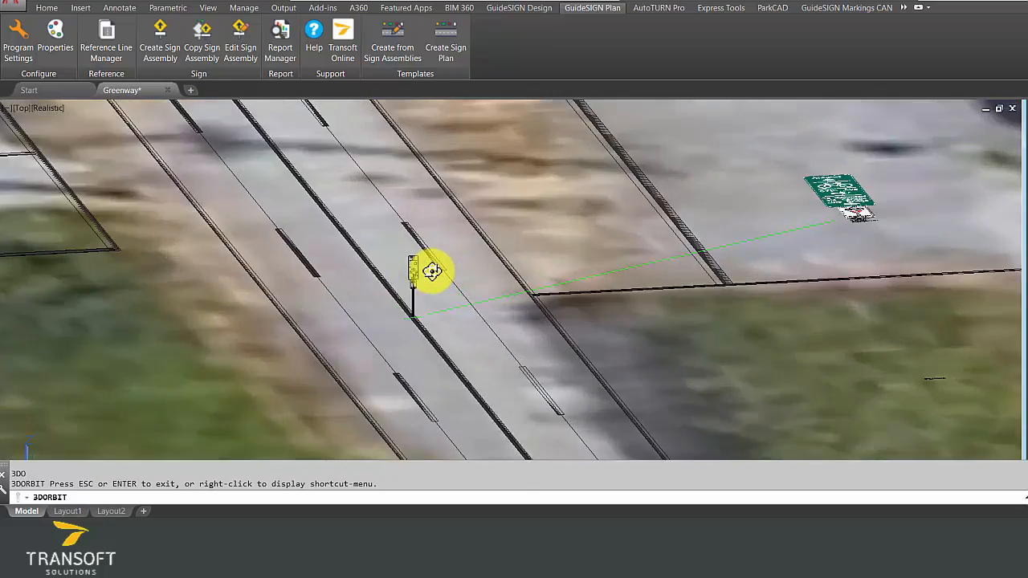
pyautogui.moveTo(432, 286); pyautogui.dragTo(419, 271)
pyautogui.rightClick(424, 270)
pyautogui.click(447, 278)
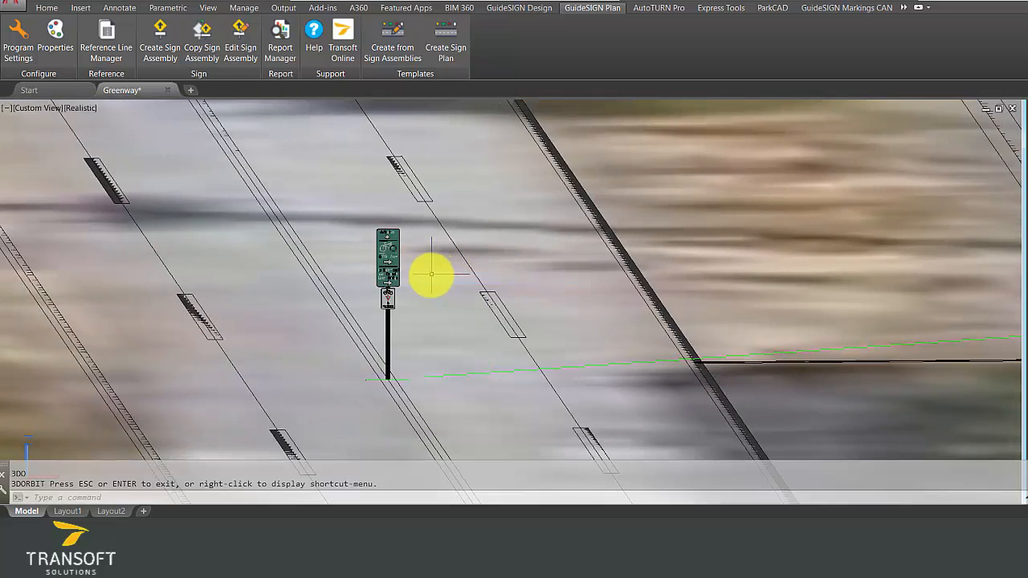
# Step: Examine the Arbutus bicycle route sign assembly and the assembly with the yellow yield-ahead sign up close in 3D
pyautogui.scroll(2, 422, 269)
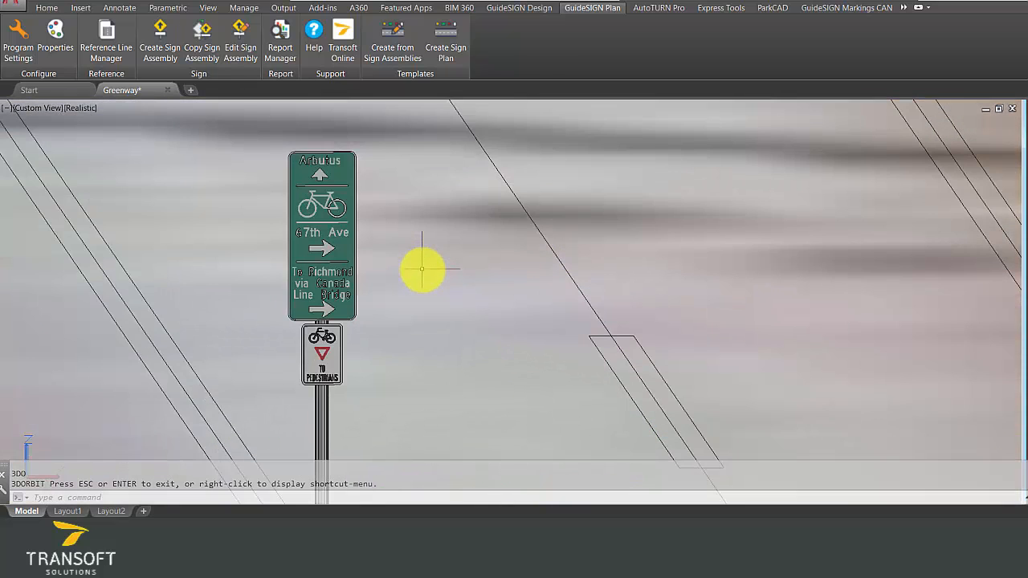
pyautogui.scroll(-2, 452, 284)
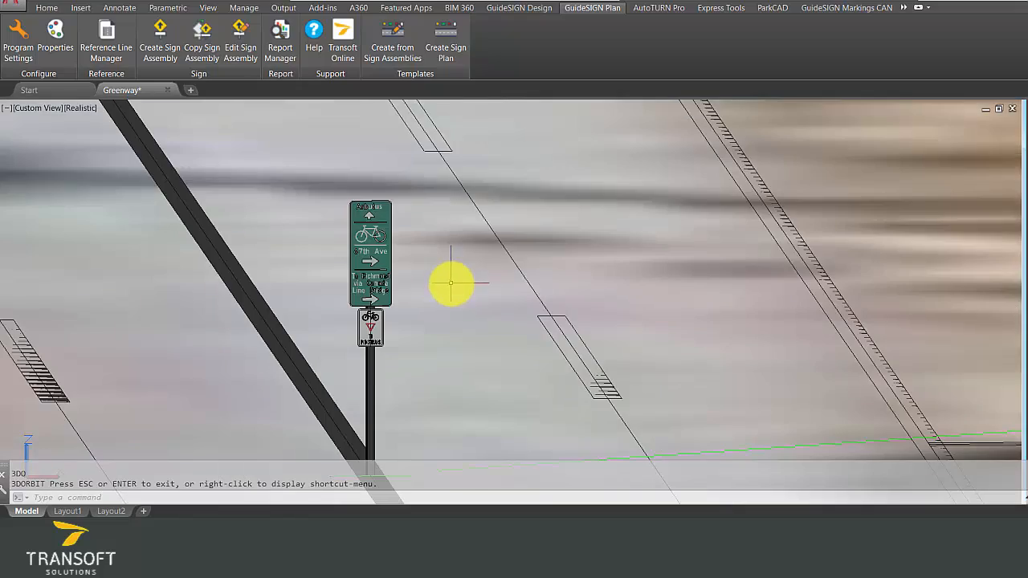
pyautogui.scroll(-5, 451, 269)
pyautogui.moveTo(444, 238); pyautogui.dragTo(514, 478, button='middle')
pyautogui.scroll(-5, 450, 357)
pyautogui.scroll(10, 434, 309)
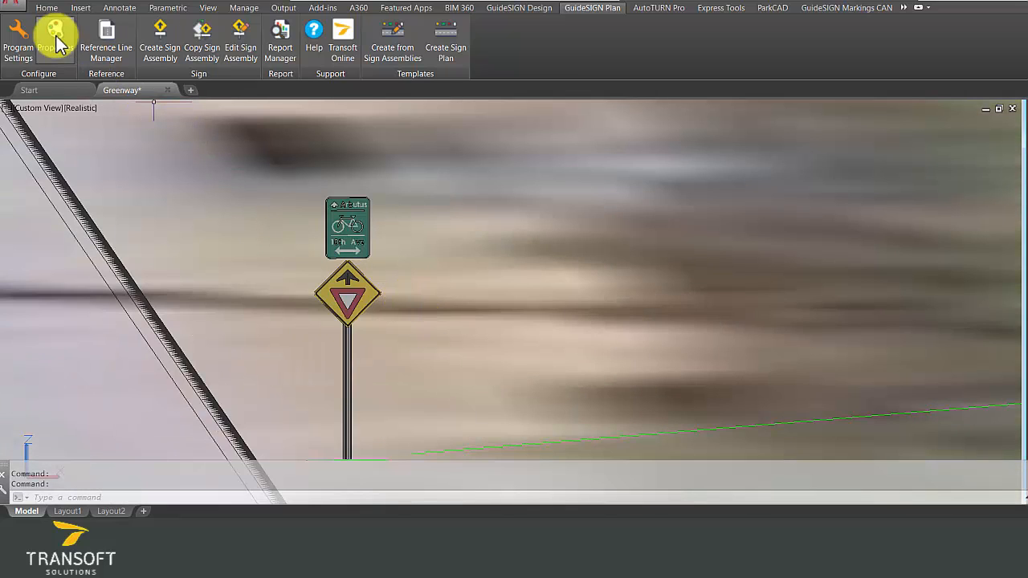
# Step: Turn off the Image layer to hide the aerial photo behind the sign assemblies
pyautogui.click(50, 9)
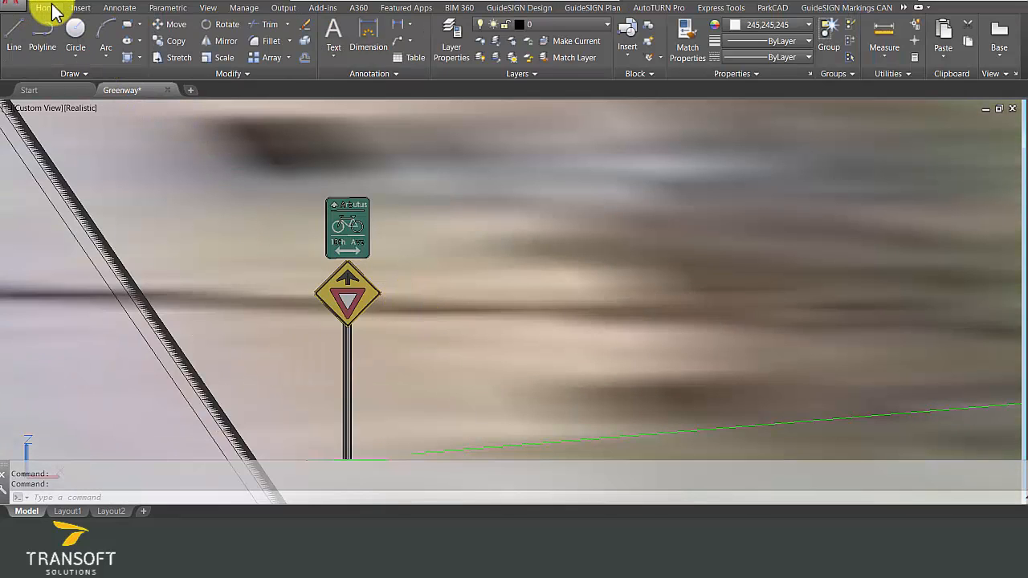
pyautogui.click(568, 24)
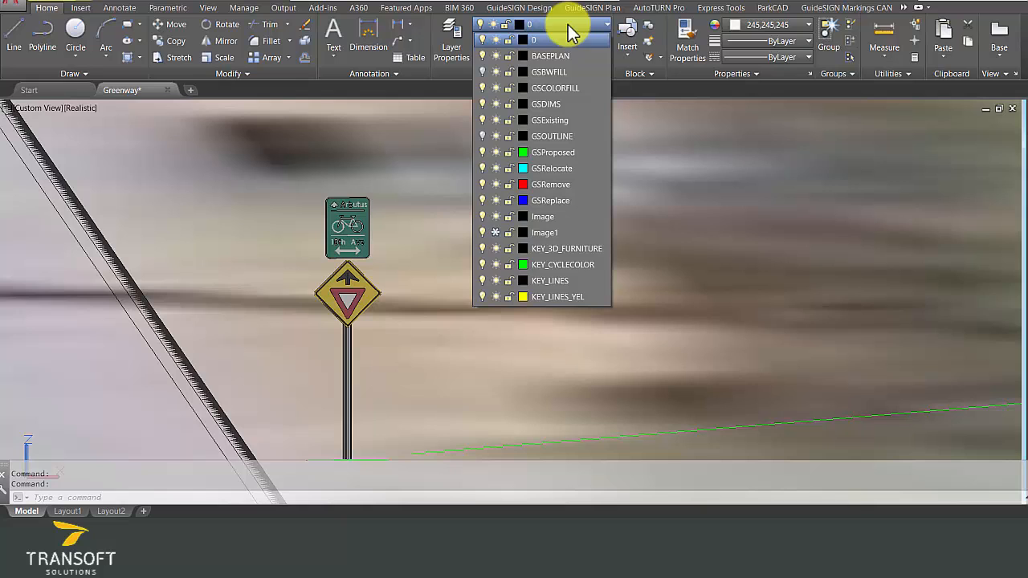
pyautogui.click(483, 217)
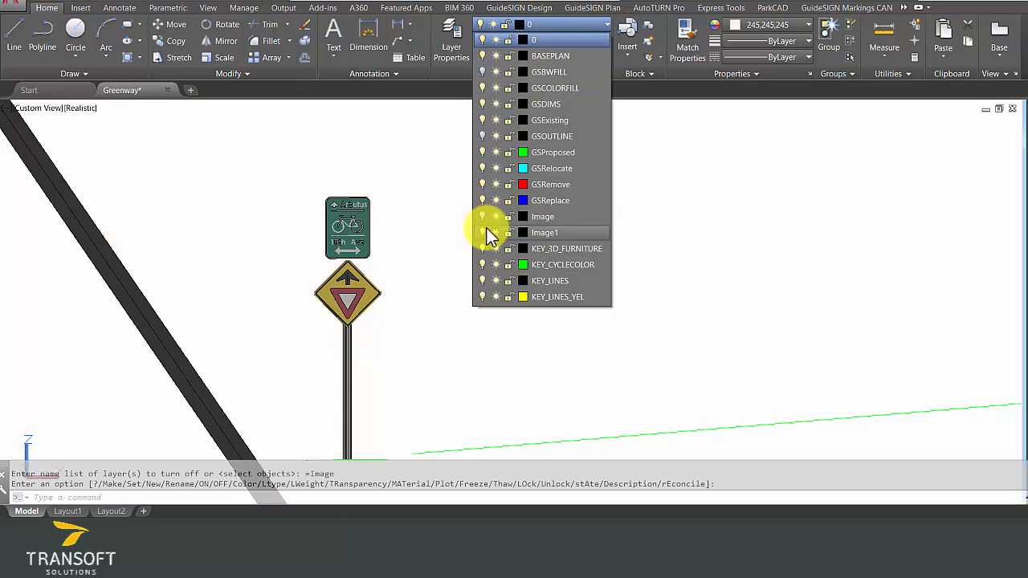
pyautogui.scroll(-2, 518, 288)
pyautogui.moveTo(521, 287); pyautogui.dragTo(506, 230, button='middle')
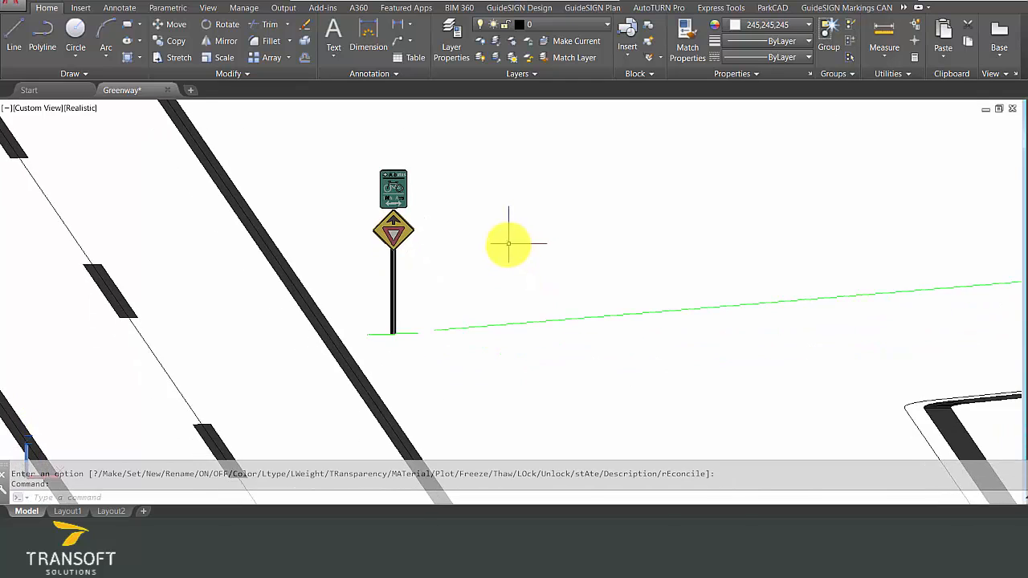
pyautogui.scroll(-6, 507, 244)
pyautogui.moveTo(537, 271); pyautogui.dragTo(498, 135, button='middle')
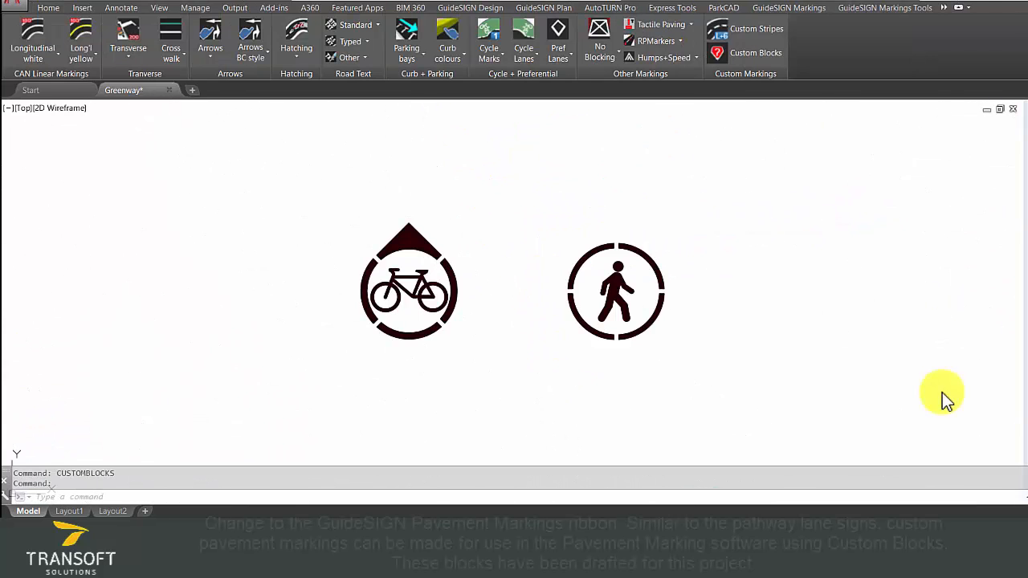
# Step: Create a custom block named Bicyclist Pavement Marking Symbol, described as Custom Pavement Markings, in metres, from the drawn bicycle symbol and save it
pyautogui.click(762, 58)
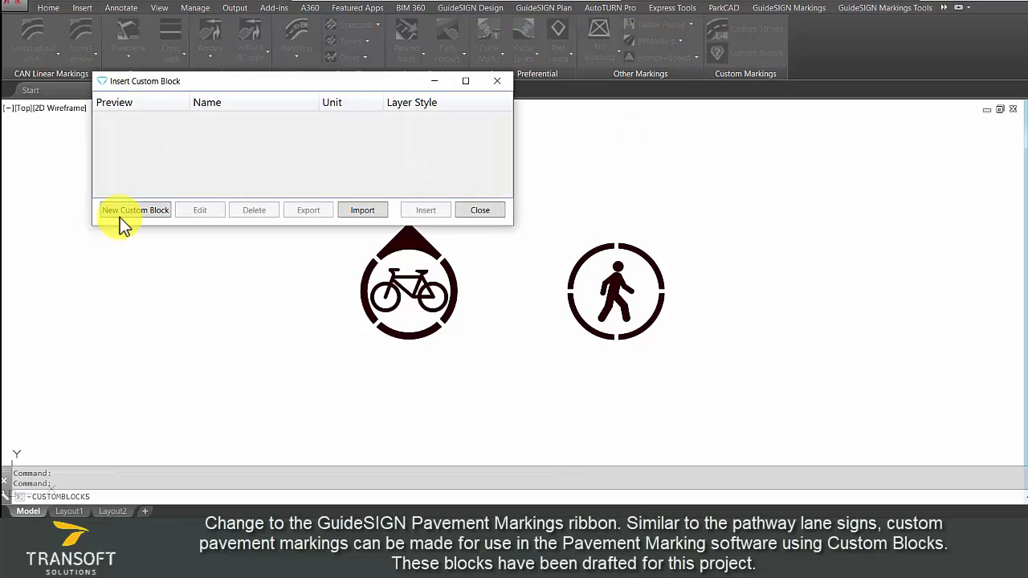
pyautogui.click(128, 217)
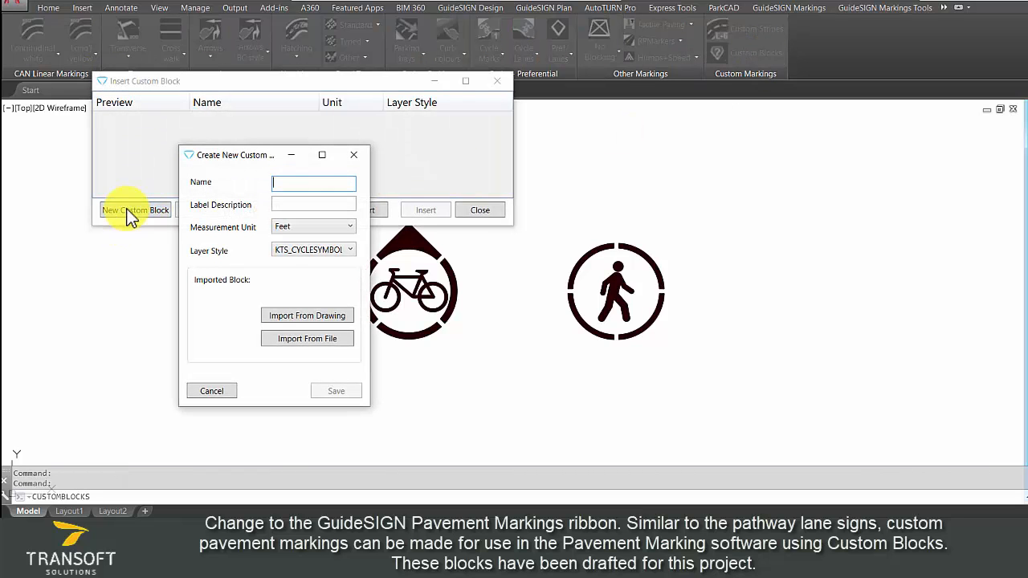
pyautogui.write('Bicy')
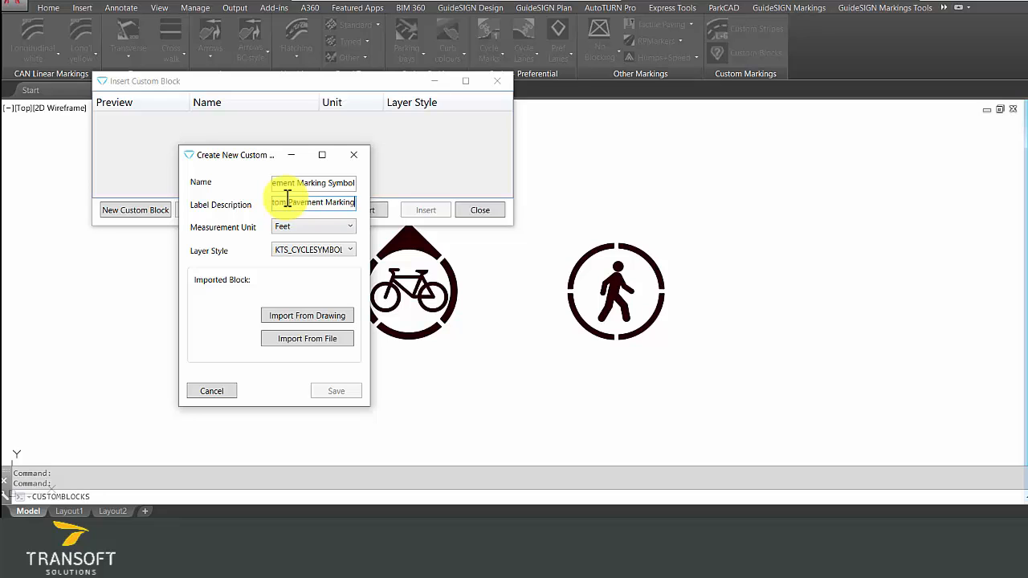
pyautogui.click(318, 225)
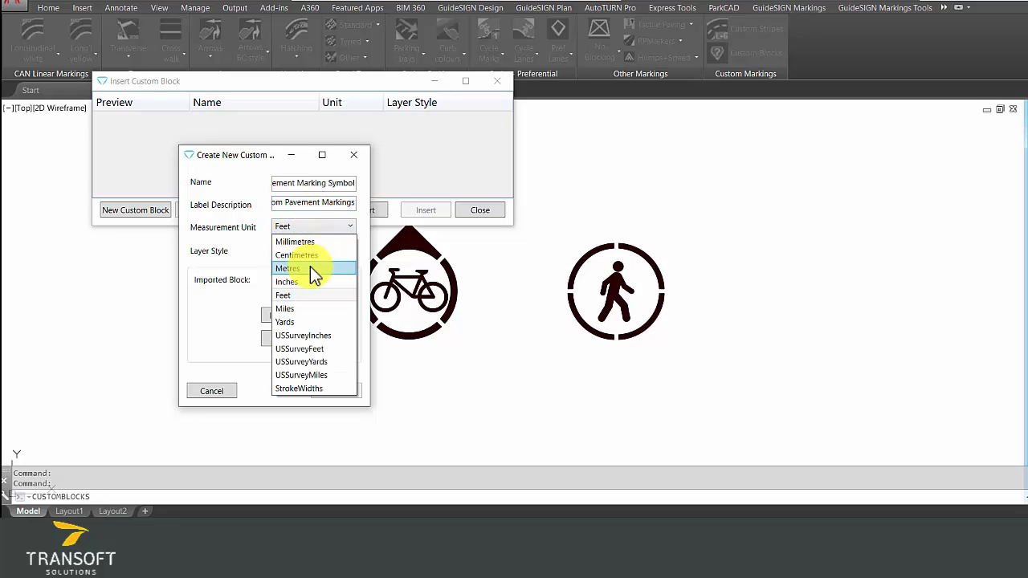
pyautogui.click(310, 268)
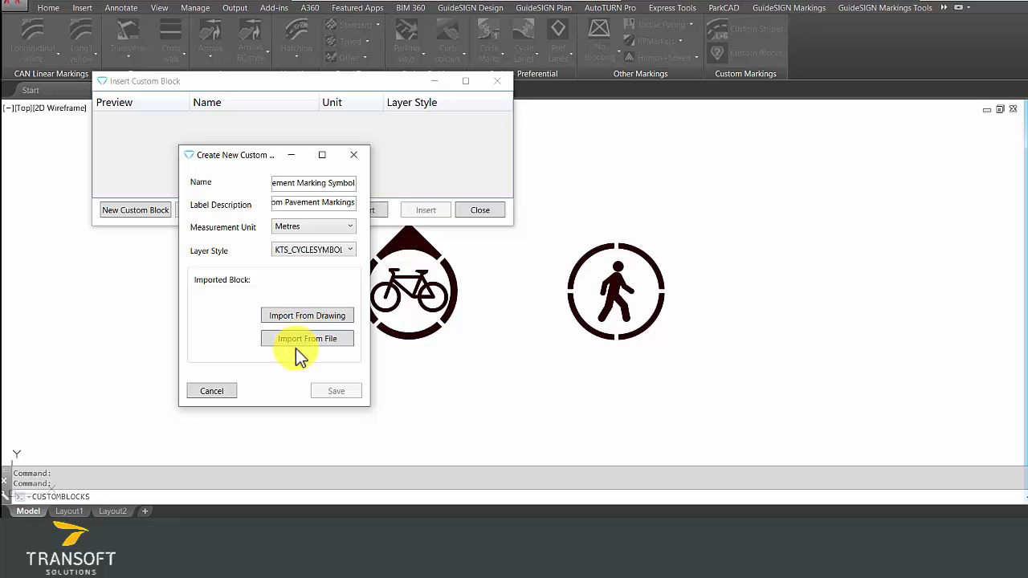
pyautogui.click(308, 317)
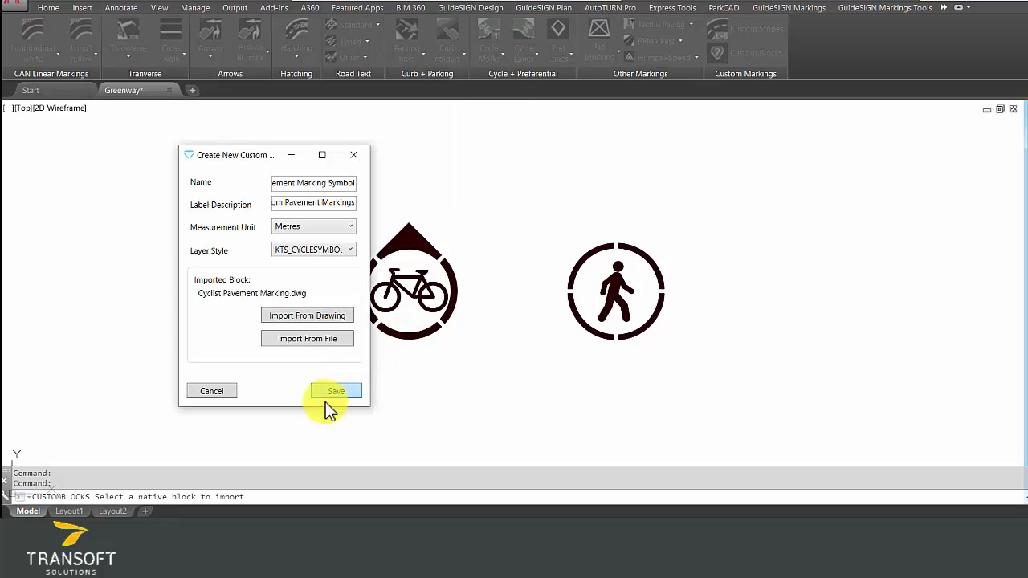
pyautogui.click(345, 394)
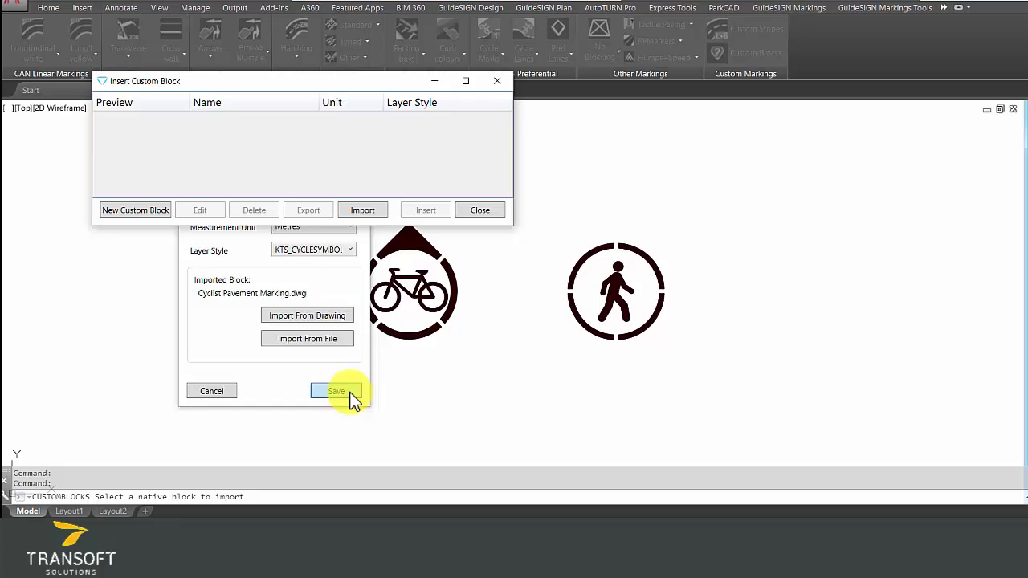
# Step: Define a new custom block named Pedestrian Pavement Marking with the label description Custom Pavement Marking and metres as unit
pyautogui.click(136, 212)
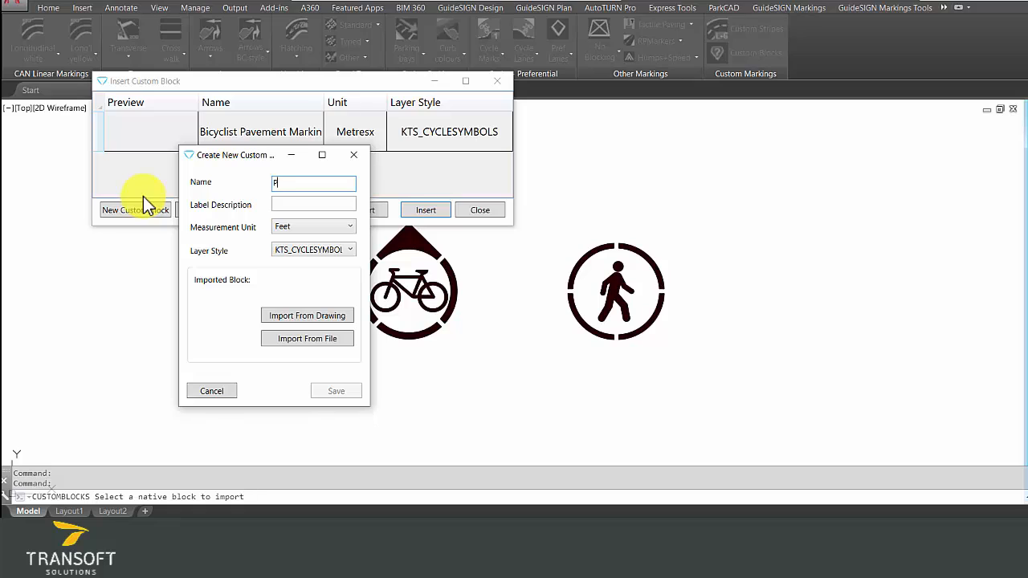
pyautogui.write('Pedestrian')
pyautogui.write(' Pavement Marking')
pyautogui.click(277, 205)
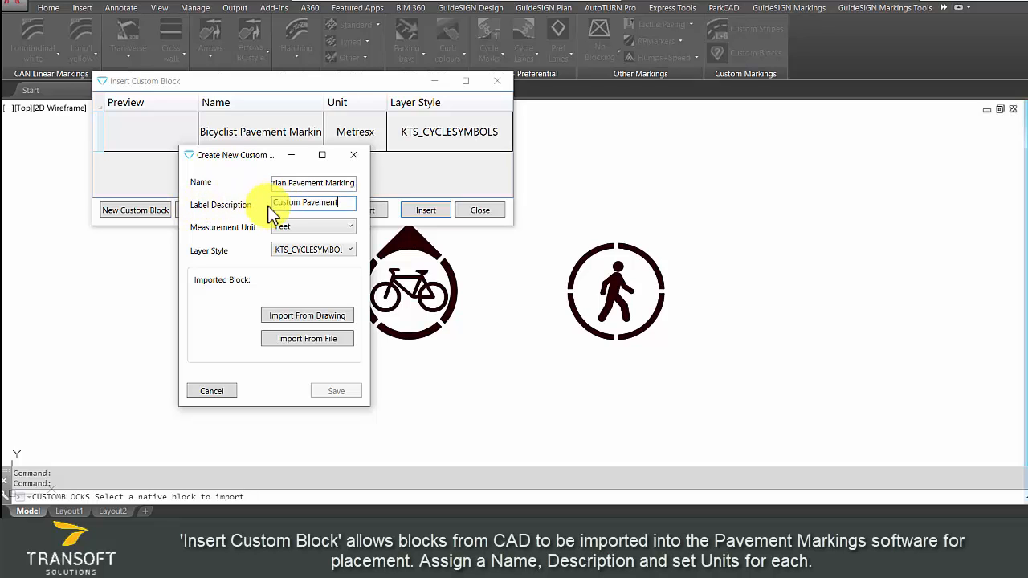
pyautogui.click(281, 223)
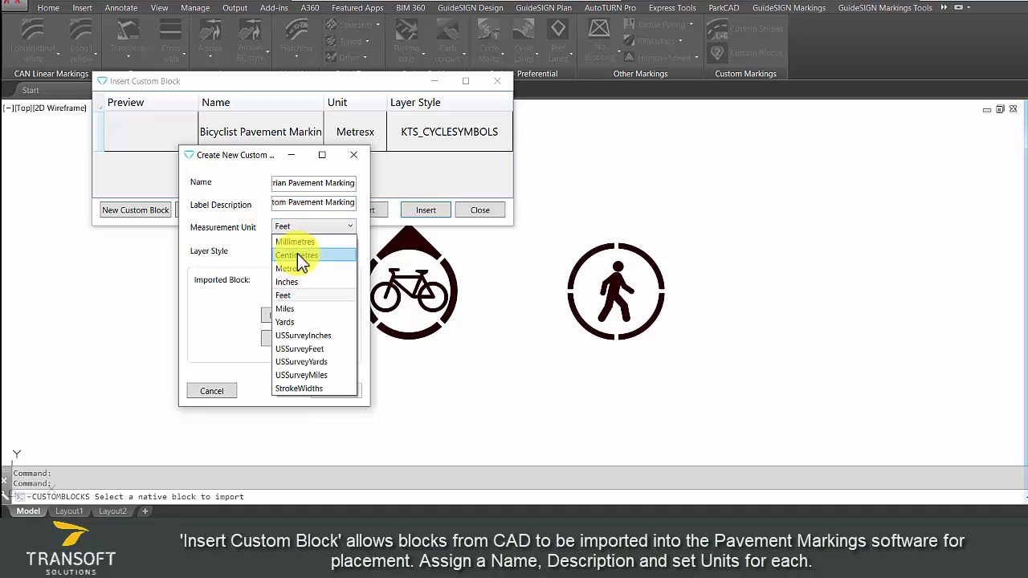
pyautogui.click(295, 266)
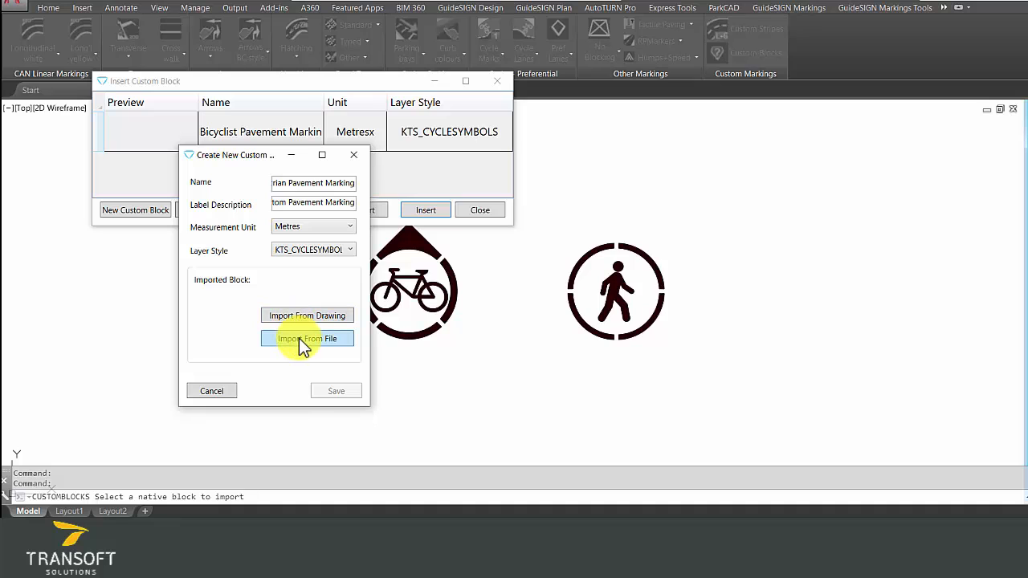
# Step: Import the drawn pedestrian symbol into the custom block, save it and close the custom block list
pyautogui.click(305, 316)
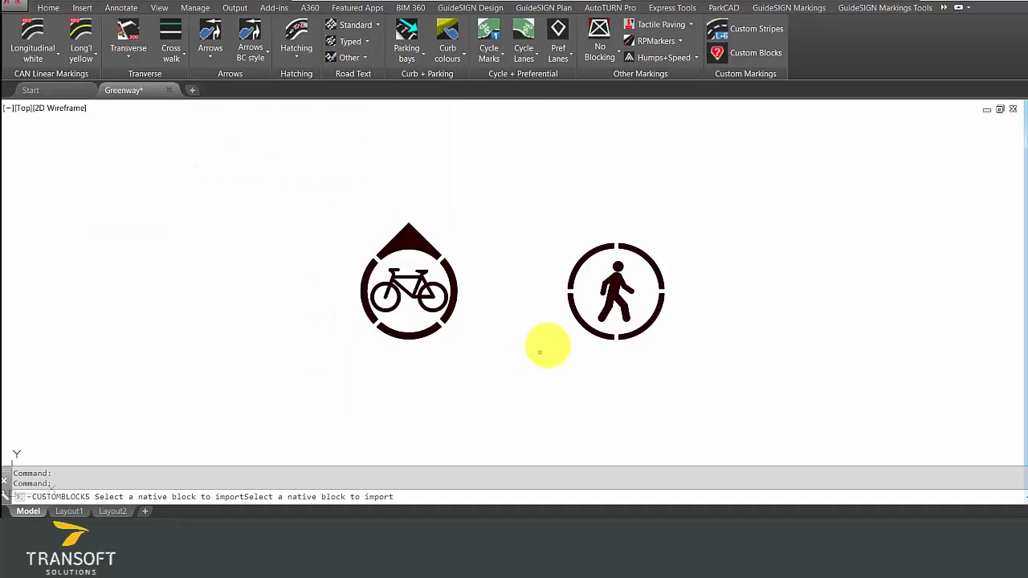
pyautogui.click(592, 325)
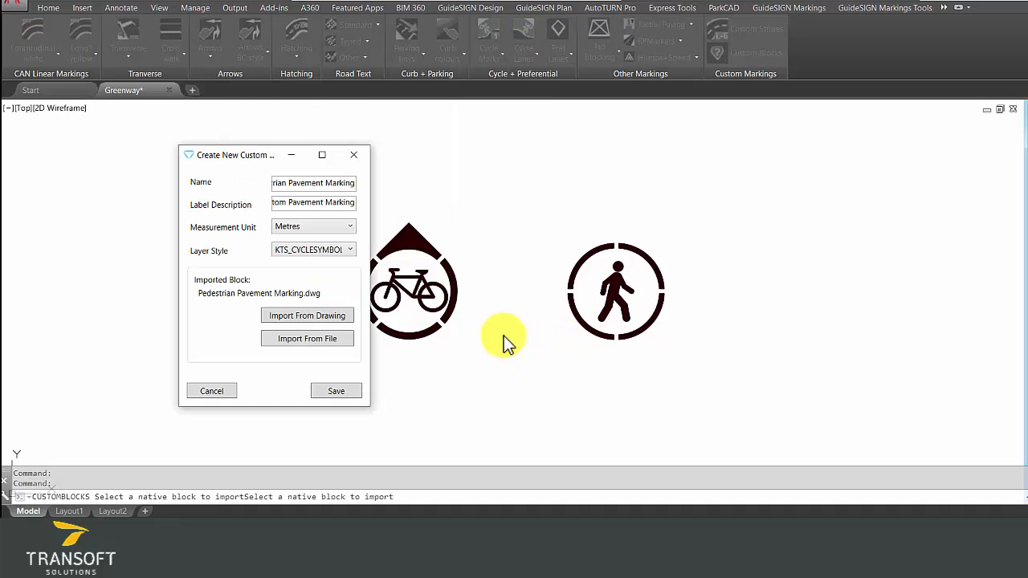
pyautogui.click(336, 391)
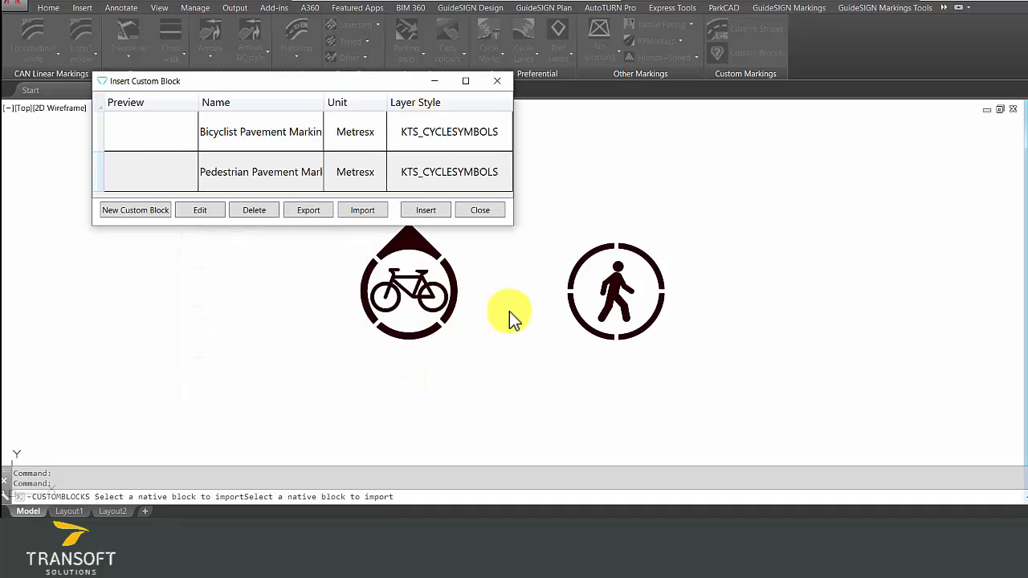
pyautogui.click(483, 210)
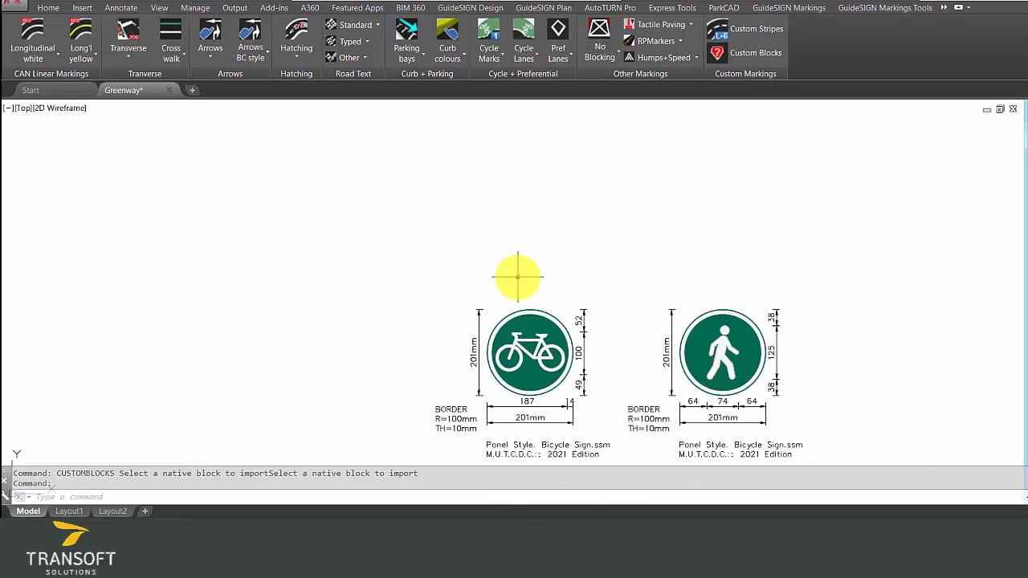
# Step: Insert the bicyclist custom block at the midpoint across the greenway's outermost lane near the intersection, with a 0° rotation
pyautogui.scroll(-6, 680, 313)
pyautogui.scroll(3, 608, 318)
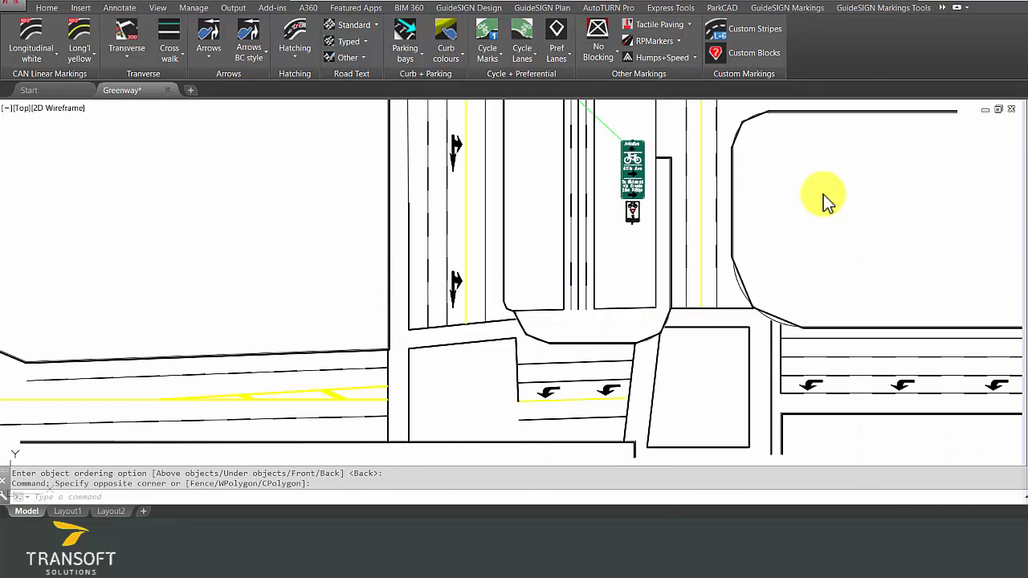
pyautogui.click(772, 55)
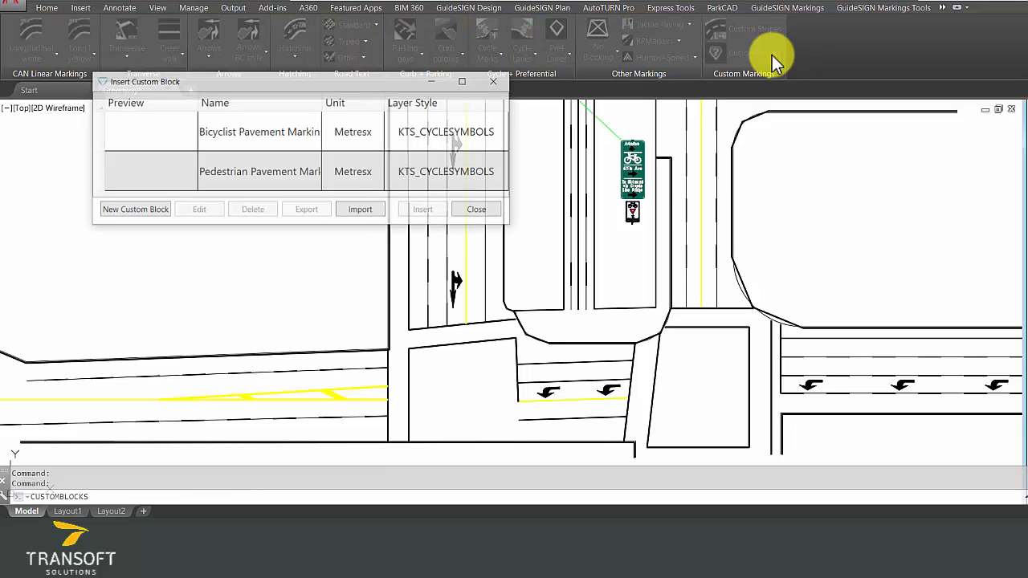
pyautogui.doubleClick(245, 132)
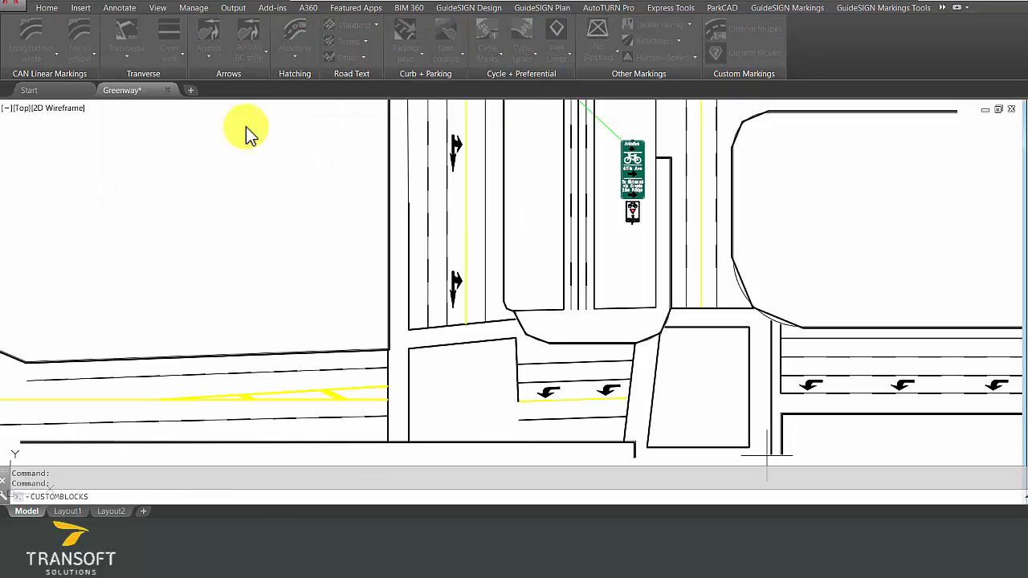
pyautogui.scroll(6, 626, 297)
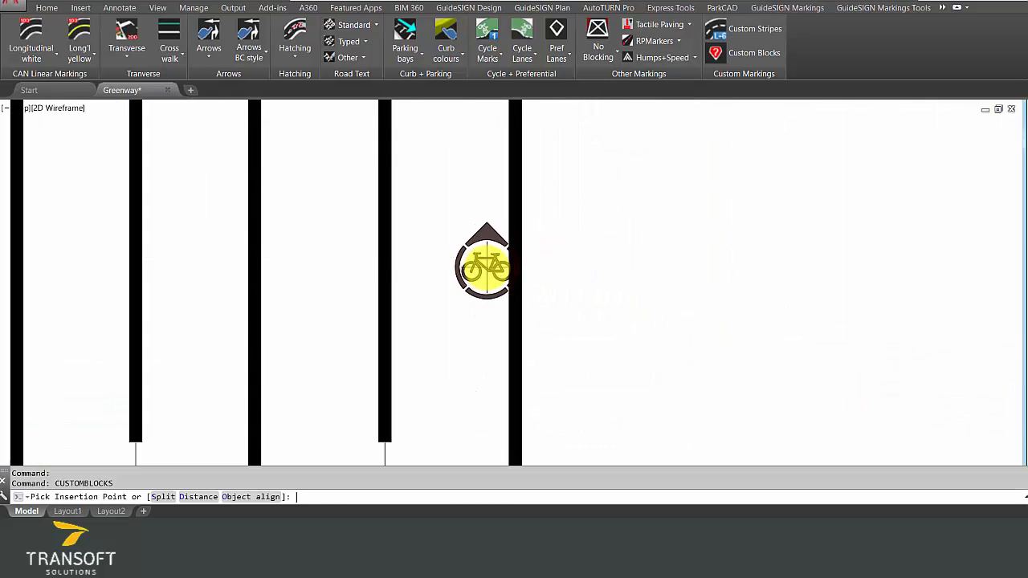
pyautogui.write('mid')
pyautogui.press('Return')
pyautogui.click(450, 256)
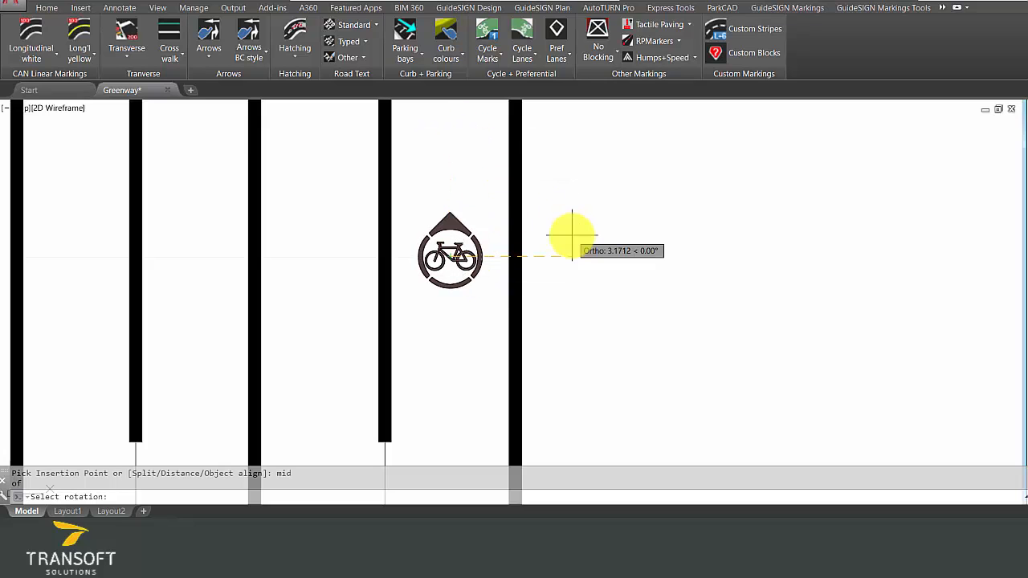
pyautogui.click(655, 238)
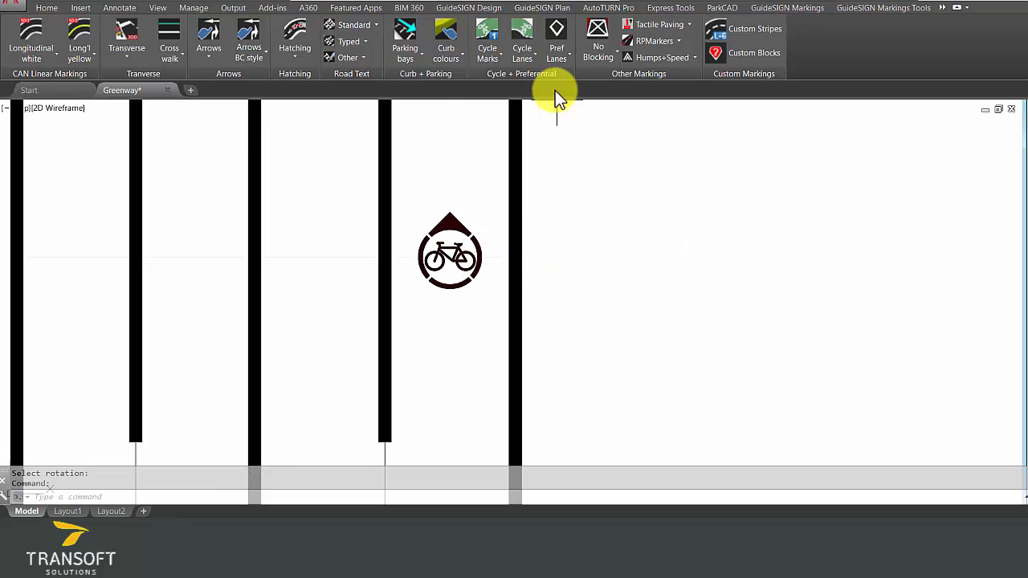
# Step: Insert the bicyclist custom block at the midpoint across the second greenway lane, rotated 180° from the first bicycle marking
pyautogui.click(739, 55)
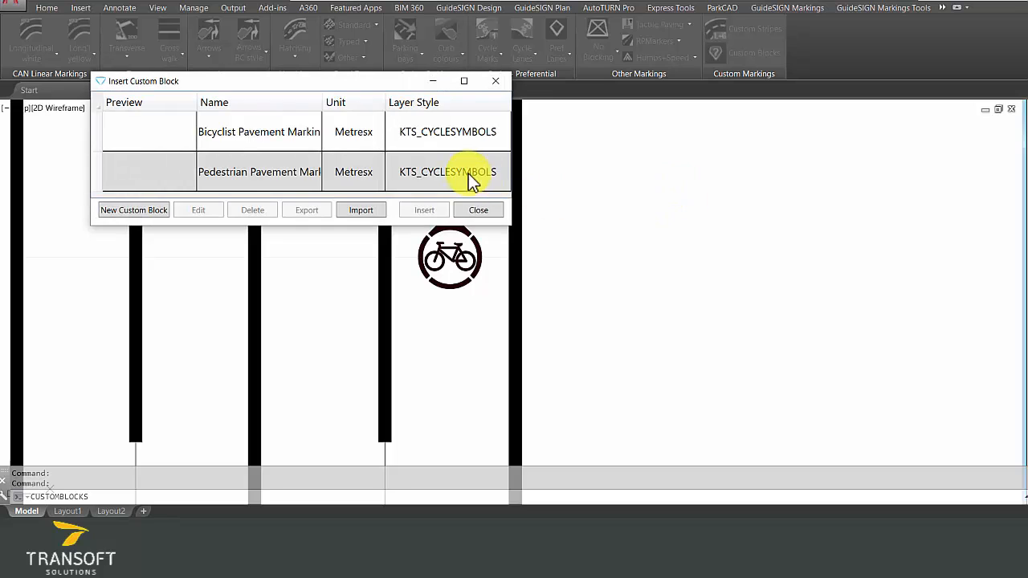
pyautogui.click(414, 133)
pyautogui.click(424, 210)
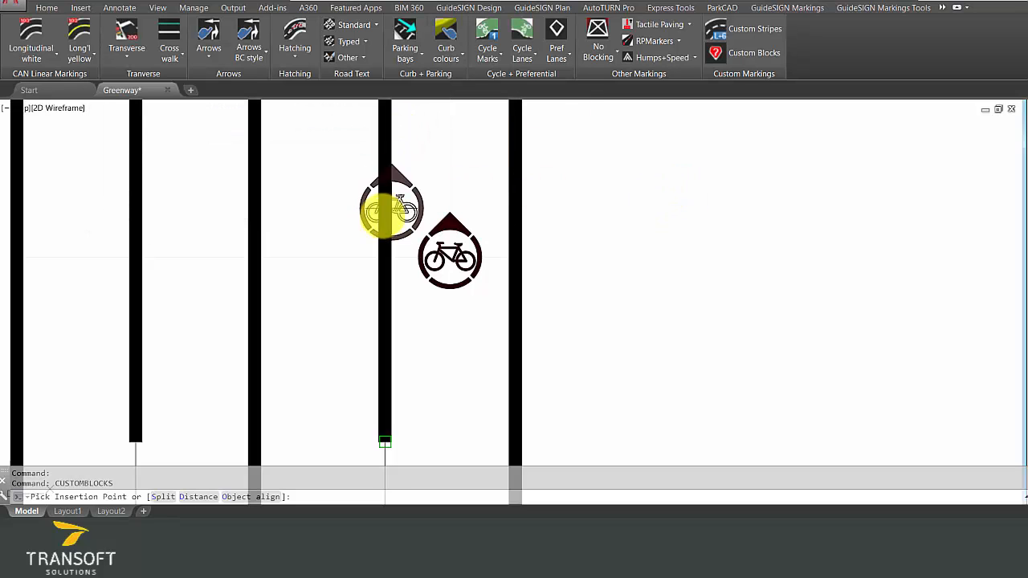
pyautogui.write('mid')
pyautogui.press('Return')
pyautogui.click(323, 255)
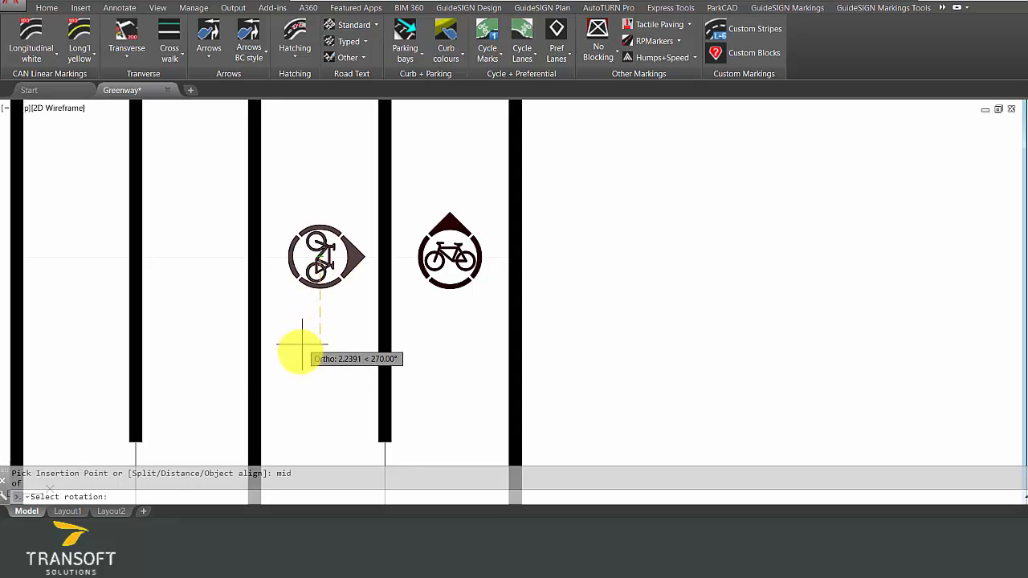
pyautogui.click(180, 333)
# Step: Insert the pedestrian custom block upright at the midpoint across the lane beside the upside-down bicycle marking
pyautogui.moveTo(238, 340); pyautogui.dragTo(479, 346, button='middle')
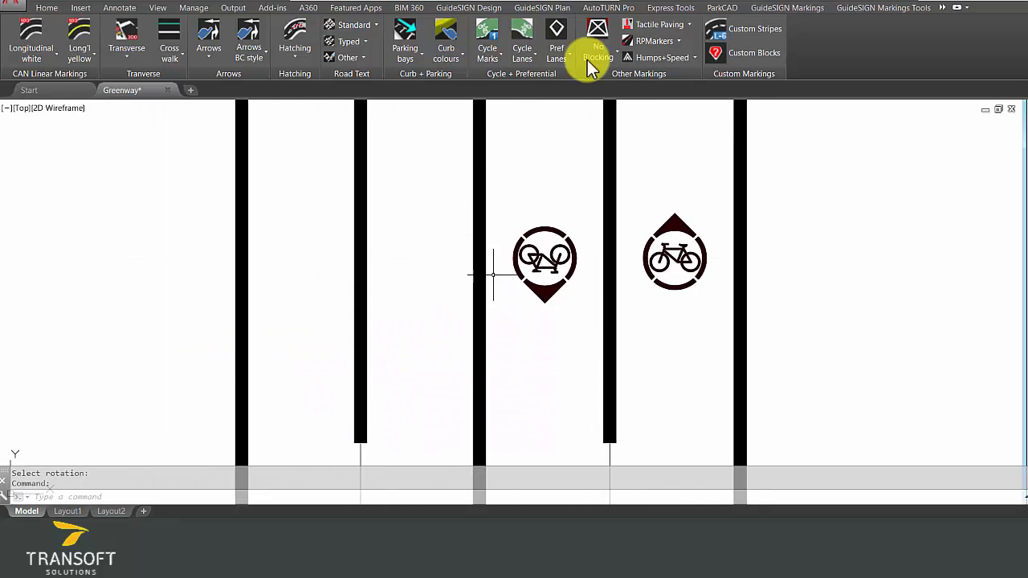
pyautogui.click(732, 57)
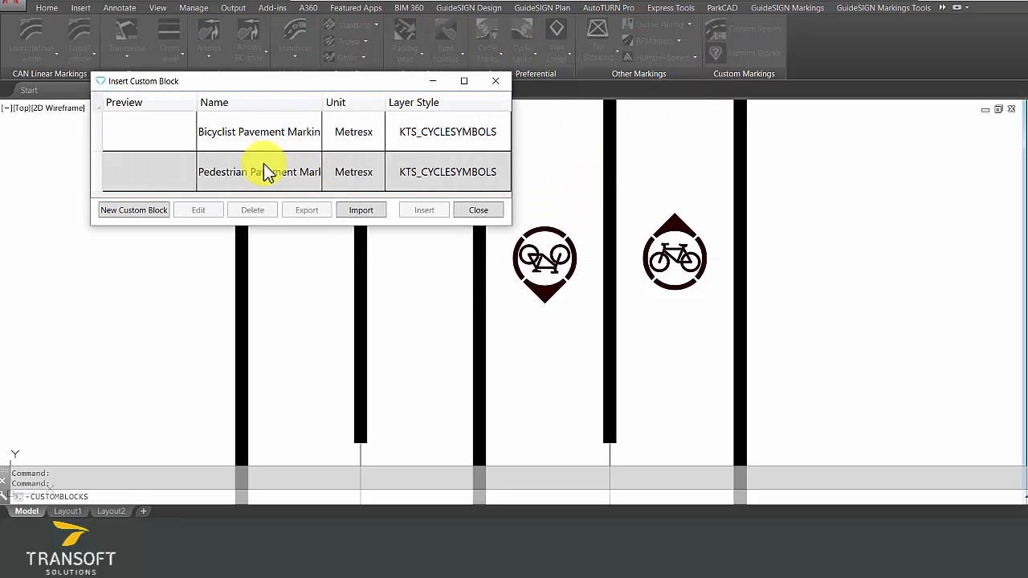
pyautogui.doubleClick(263, 172)
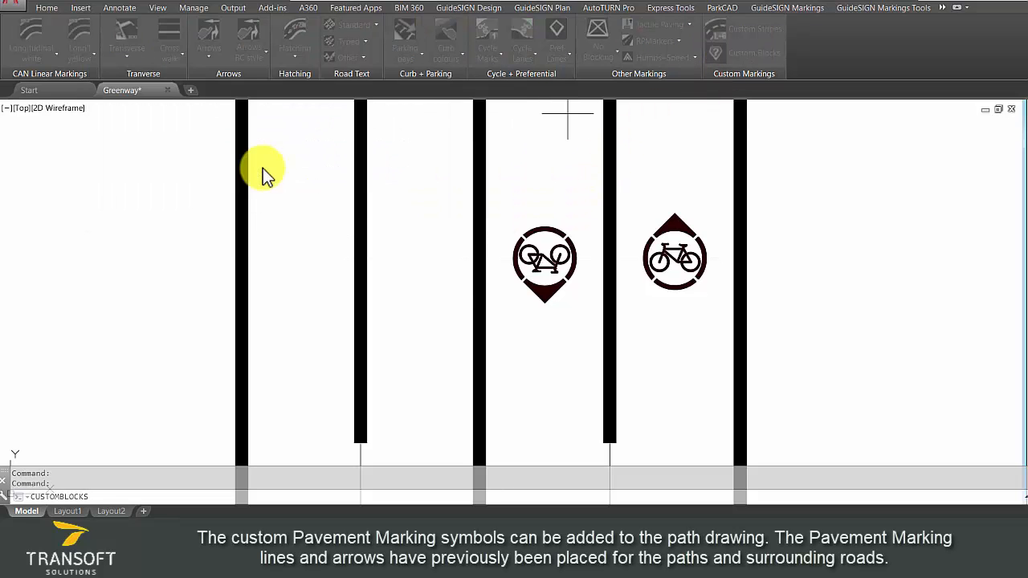
pyautogui.write('mid')
pyautogui.press('Return')
pyautogui.click(420, 258)
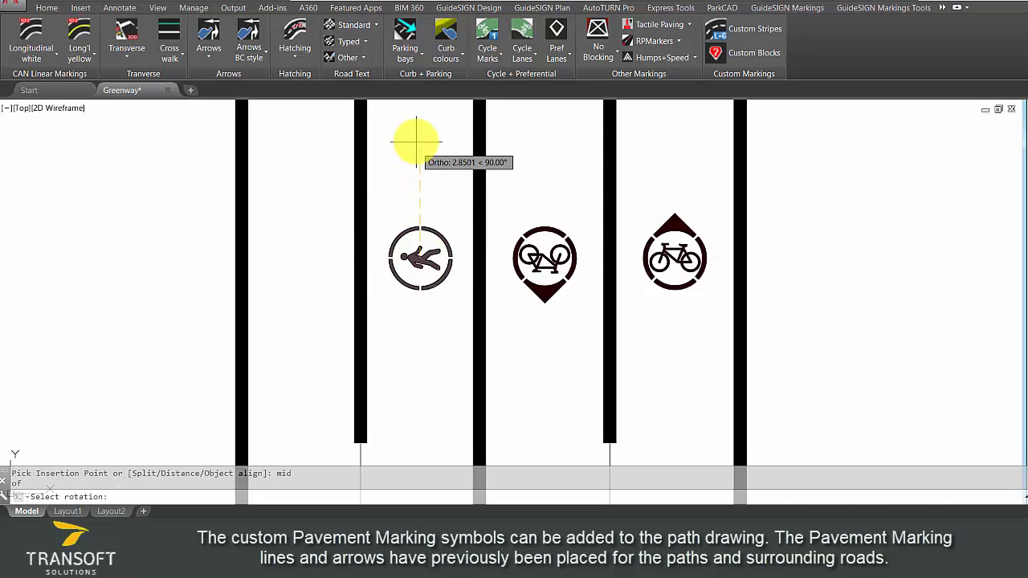
pyautogui.click(830, 251)
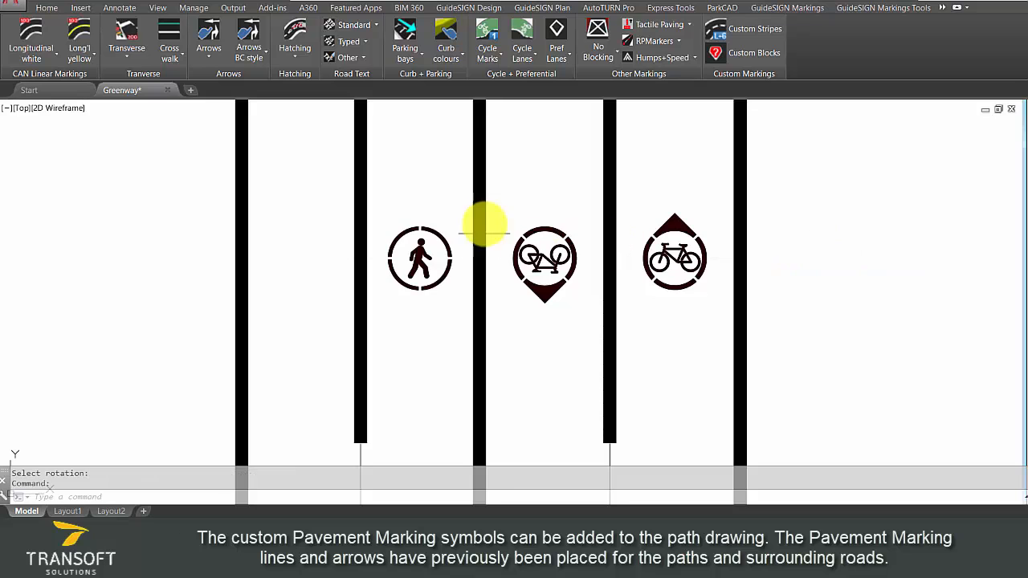
# Step: Insert another pedestrian custom block at the midpoint across the remaining empty greenway lane, rotated 180° from the first one
pyautogui.click(761, 58)
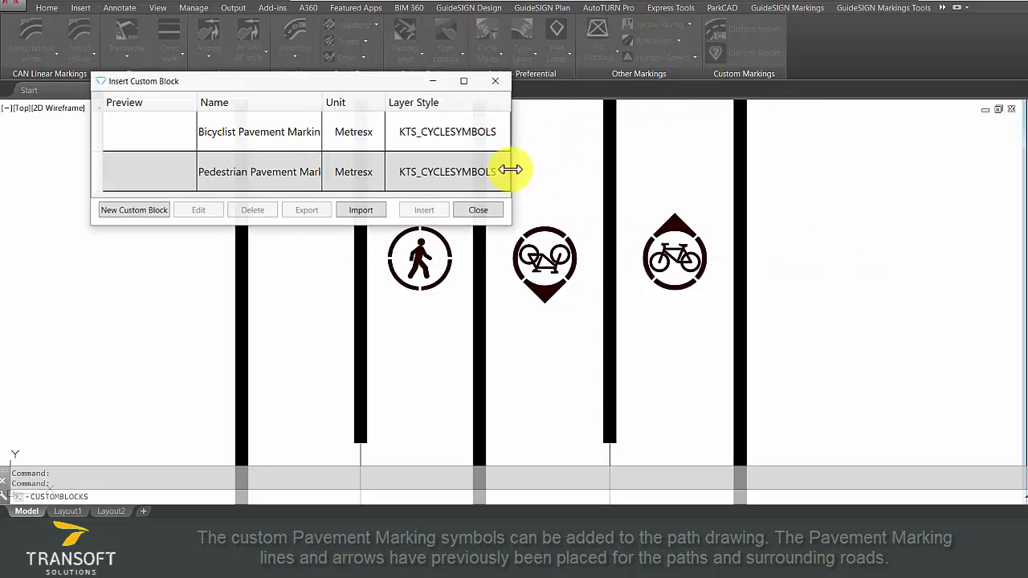
pyautogui.doubleClick(241, 169)
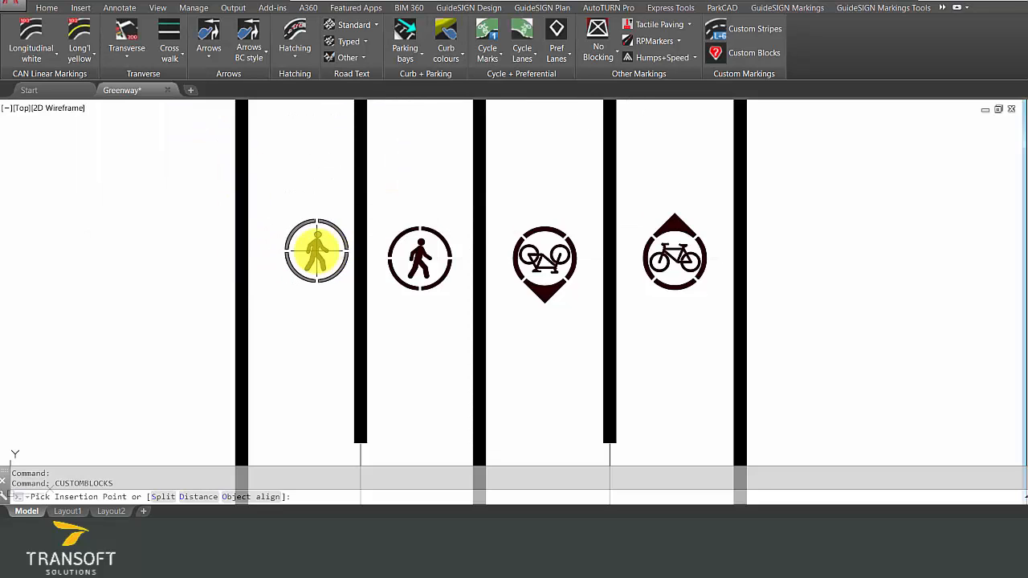
pyautogui.write('mid')
pyautogui.press('Return')
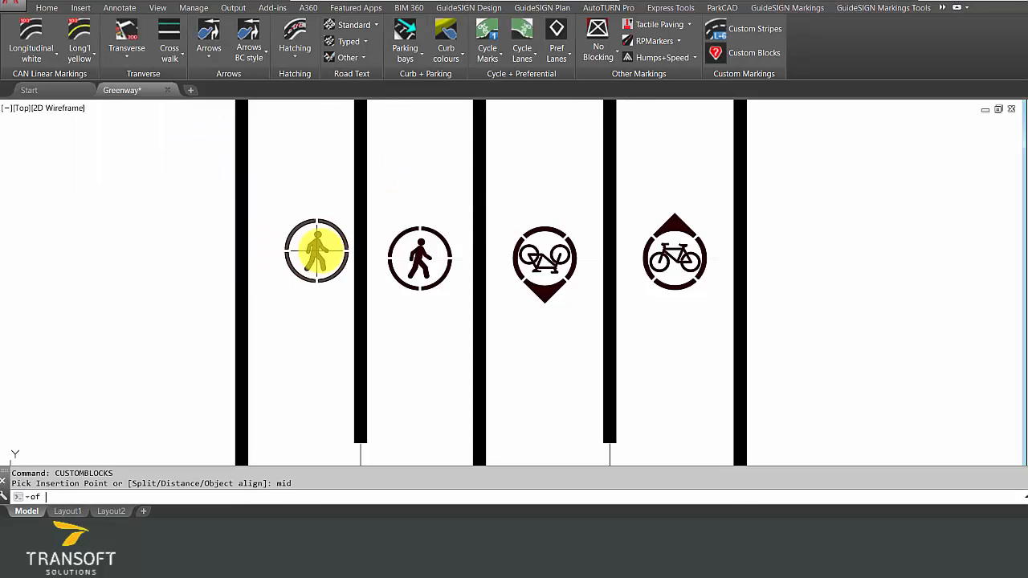
pyautogui.click(301, 258)
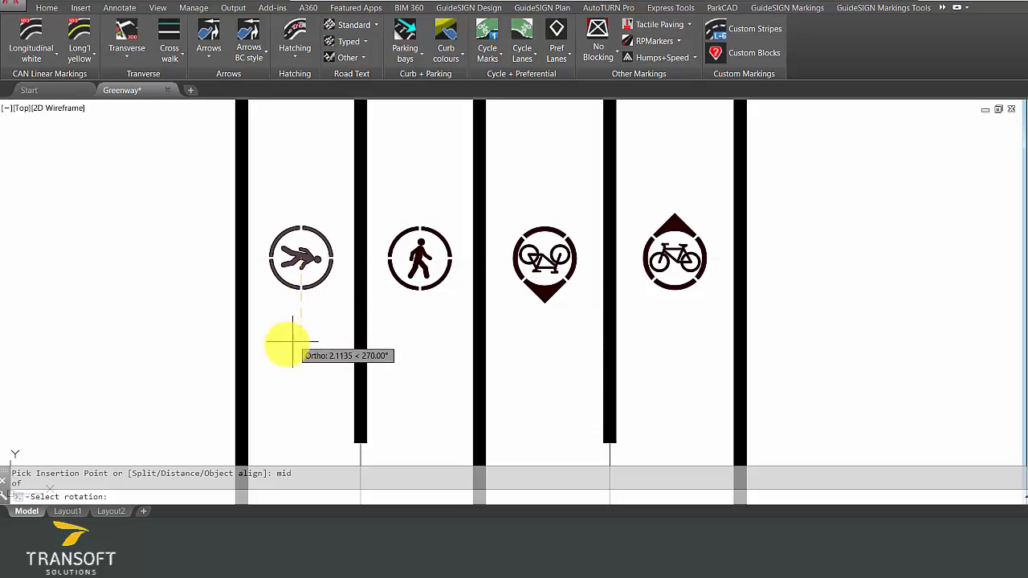
pyautogui.click(159, 329)
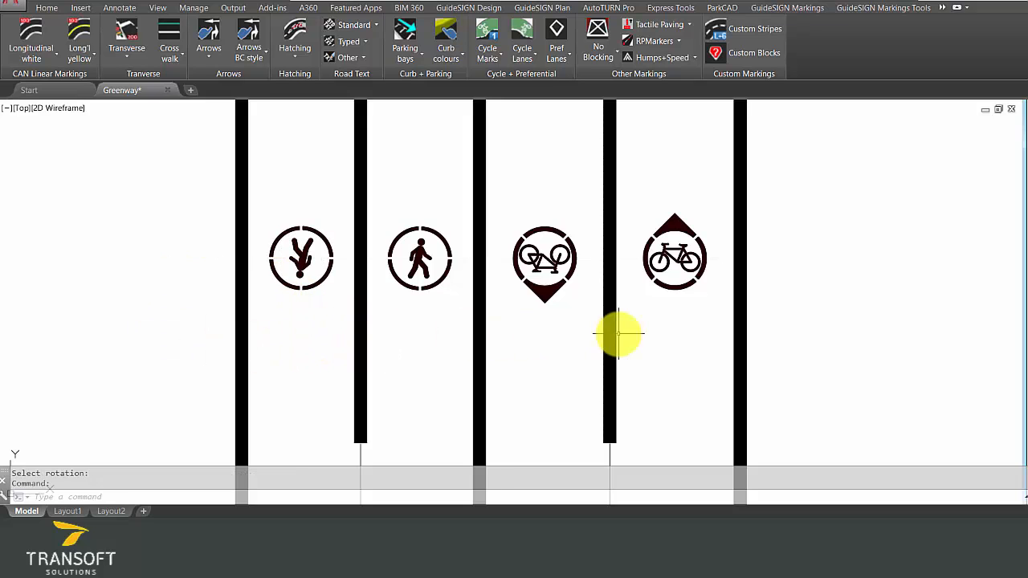
# Step: Copy all four bicycle and pedestrian markings 120 units straight up along the greenway lanes
pyautogui.write('co')
pyautogui.press('Return')
pyautogui.click(689, 277)
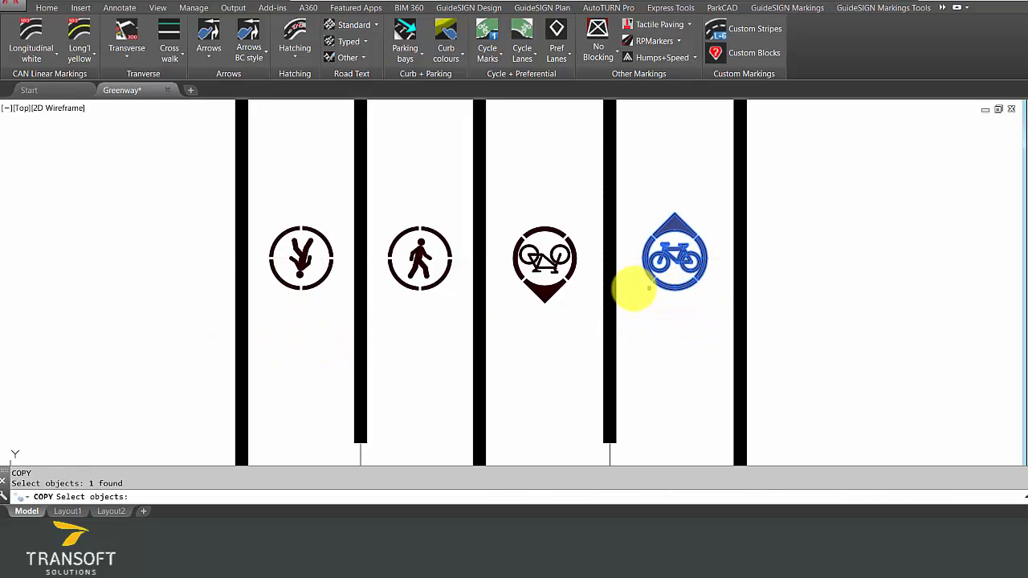
pyautogui.click(526, 283)
pyautogui.click(408, 282)
pyautogui.click(311, 281)
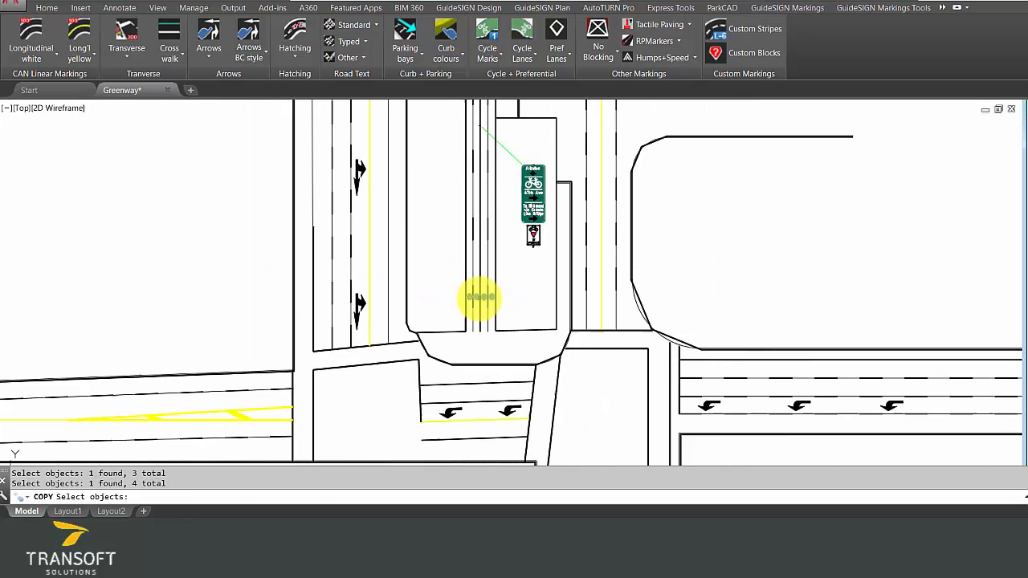
pyautogui.scroll(-2, 480, 294)
pyautogui.press('Return')
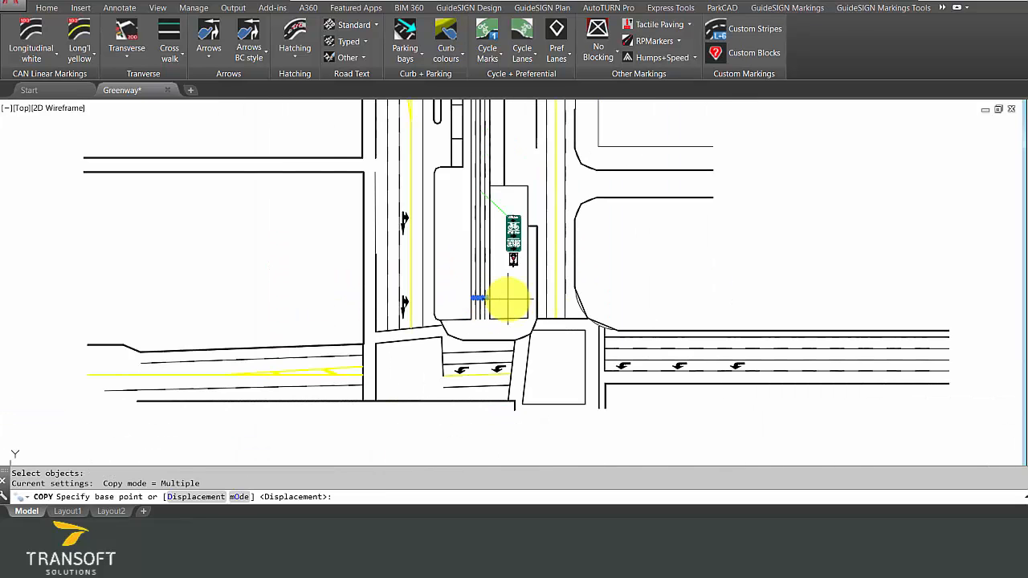
pyautogui.scroll(2, 507, 300)
pyautogui.click(505, 294)
pyautogui.scroll(2, 475, 395)
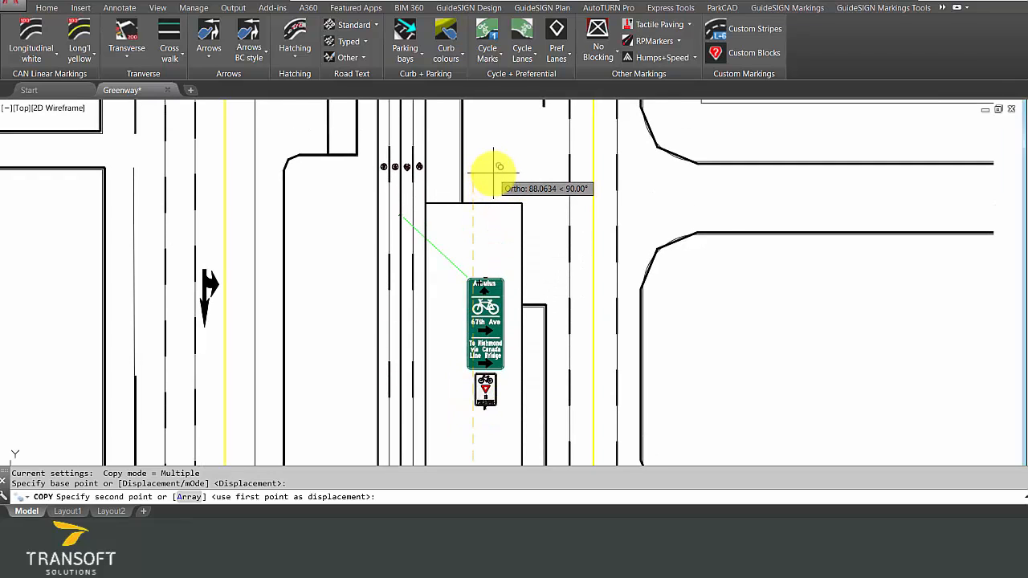
pyautogui.moveTo(498, 166); pyautogui.dragTo(487, 326, button='middle')
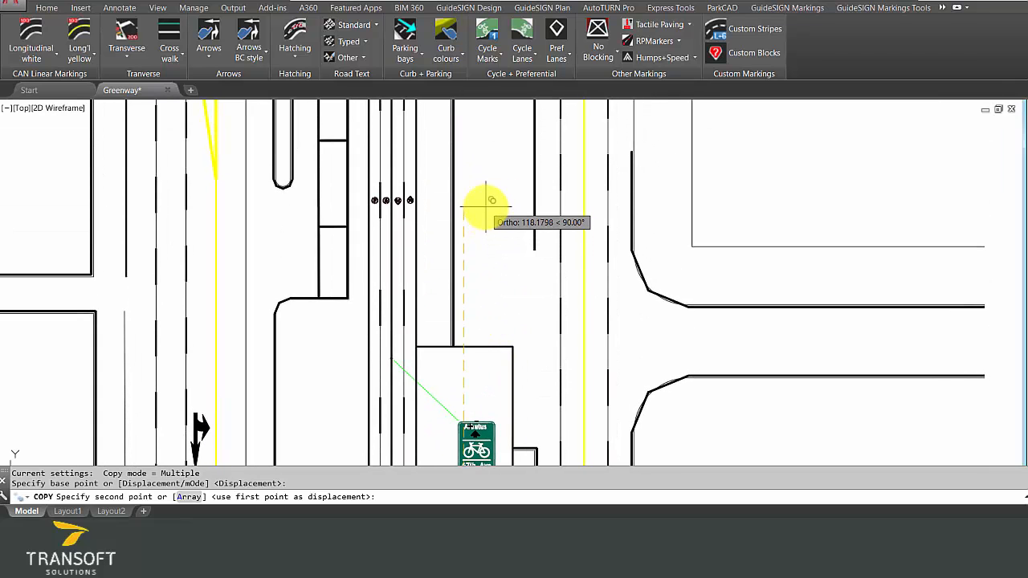
pyautogui.write('120')
pyautogui.press('Return')
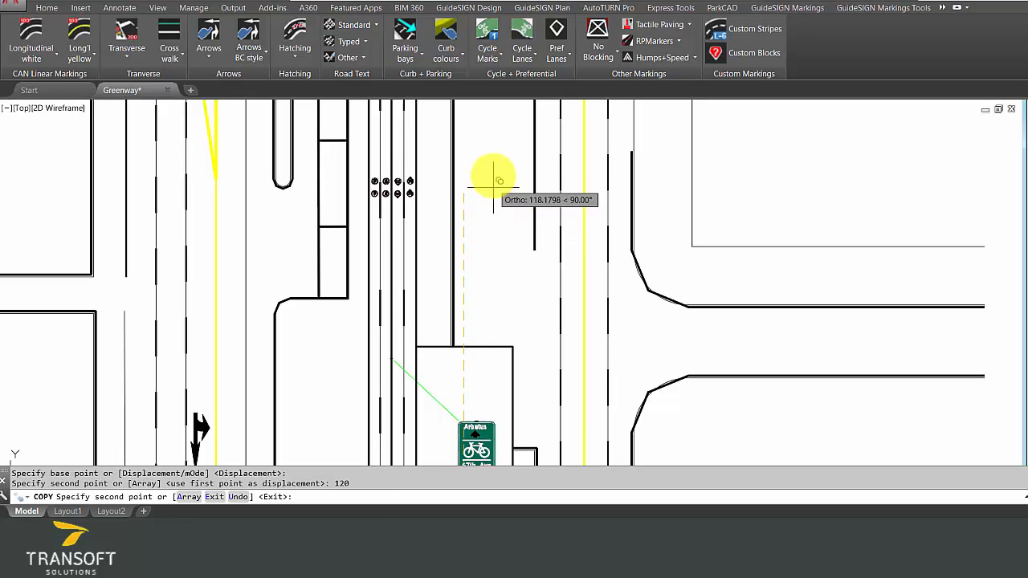
# Step: Place further copies of the four markings at 240, 360 and 480 units along the greenway, then end the copy
pyautogui.moveTo(488, 209); pyautogui.dragTo(474, 363, button='middle')
pyautogui.scroll(-4, 475, 363)
pyautogui.write('240')
pyautogui.press('Return')
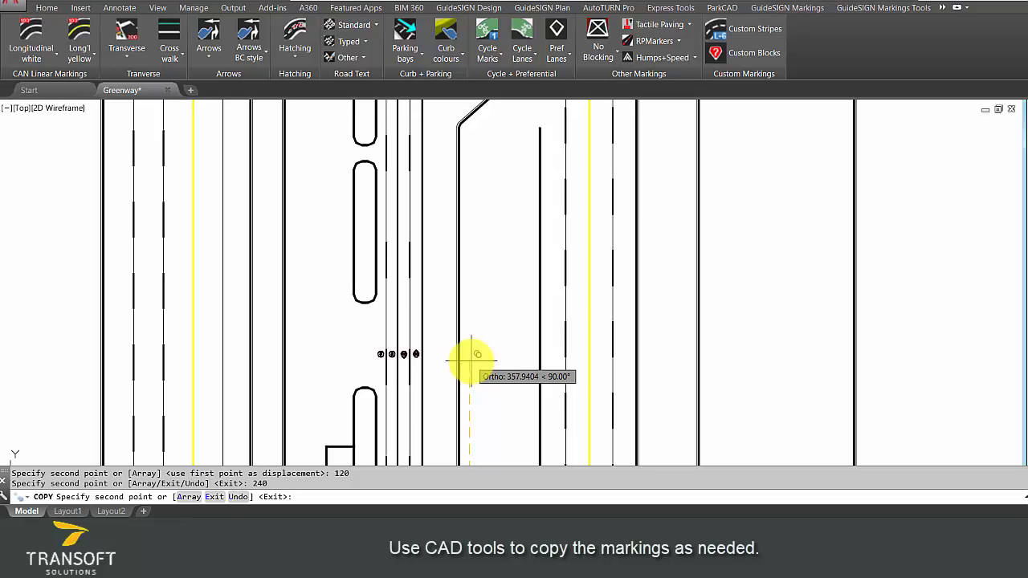
pyautogui.write('360')
pyautogui.press('Return')
pyautogui.moveTo(491, 243); pyautogui.dragTo(483, 340, button='middle')
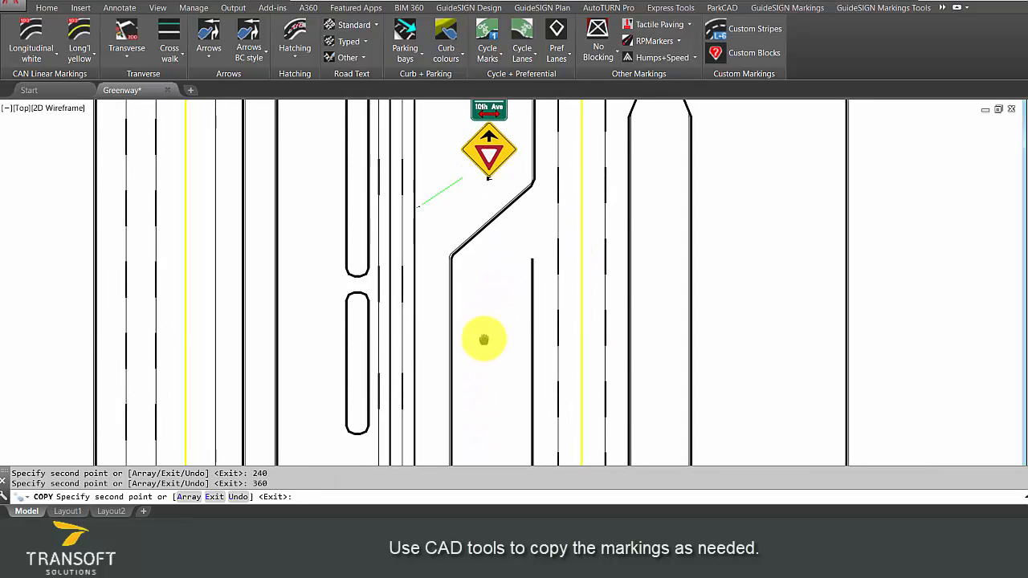
pyautogui.scroll(-2, 483, 316)
pyautogui.moveTo(476, 179); pyautogui.dragTo(469, 259, button='middle')
pyautogui.scroll(2, 469, 259)
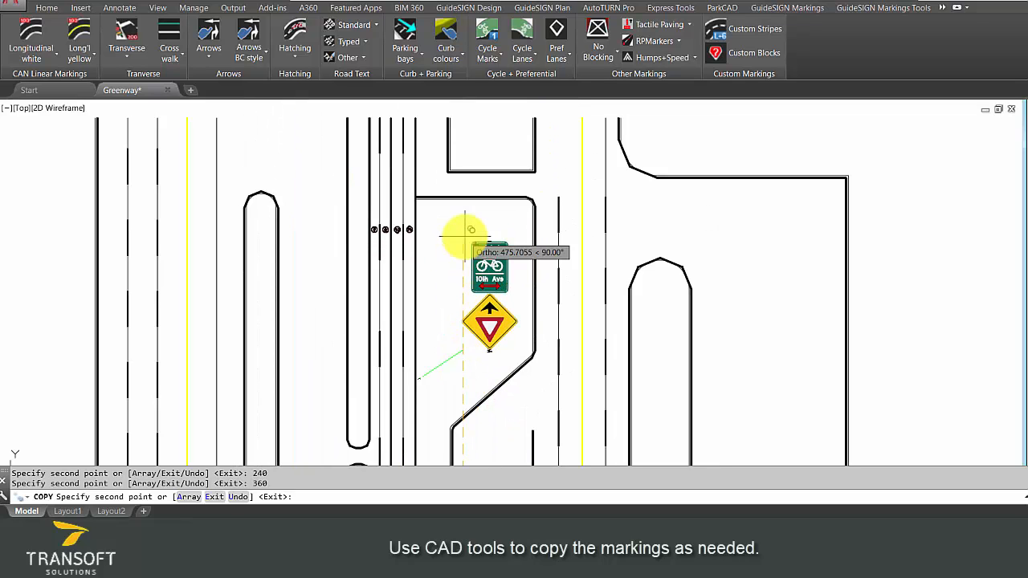
pyautogui.write('480')
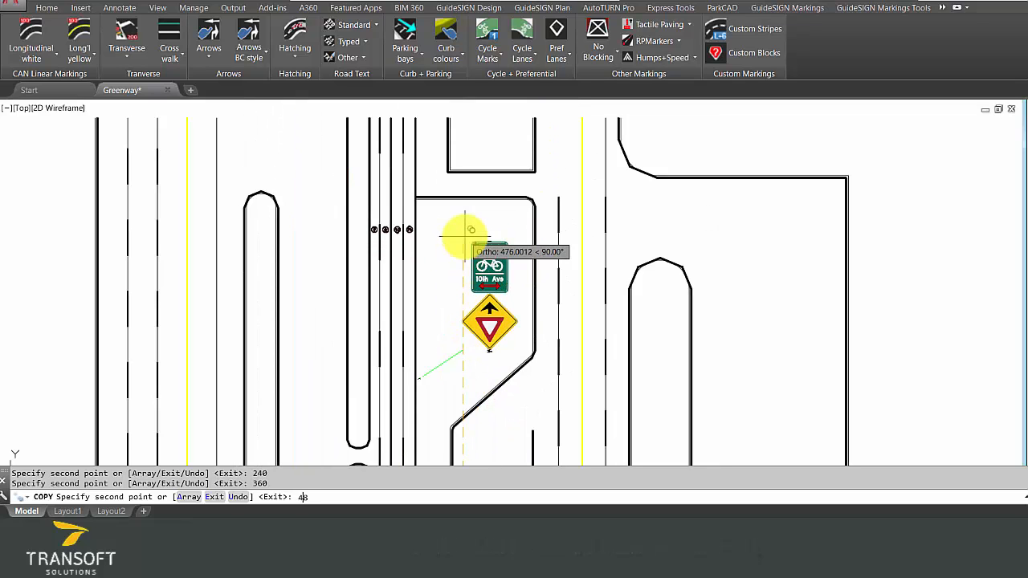
pyautogui.press('Return')
pyautogui.press('Escape')
pyautogui.press('Escape')
# Step: Return to the original markings near the intersection and orbit the drawing into a tilted 3D view of the greenway
pyautogui.scroll(-4, 463, 178)
pyautogui.moveTo(432, 323); pyautogui.dragTo(473, 168, button='middle')
pyautogui.moveTo(446, 407); pyautogui.dragTo(477, 232, button='middle')
pyautogui.moveTo(471, 393); pyautogui.dragTo(514, 241, button='middle')
pyautogui.scroll(5, 554, 393)
pyautogui.scroll(4, 572, 309)
pyautogui.scroll(-6, 572, 327)
pyautogui.write('3d')
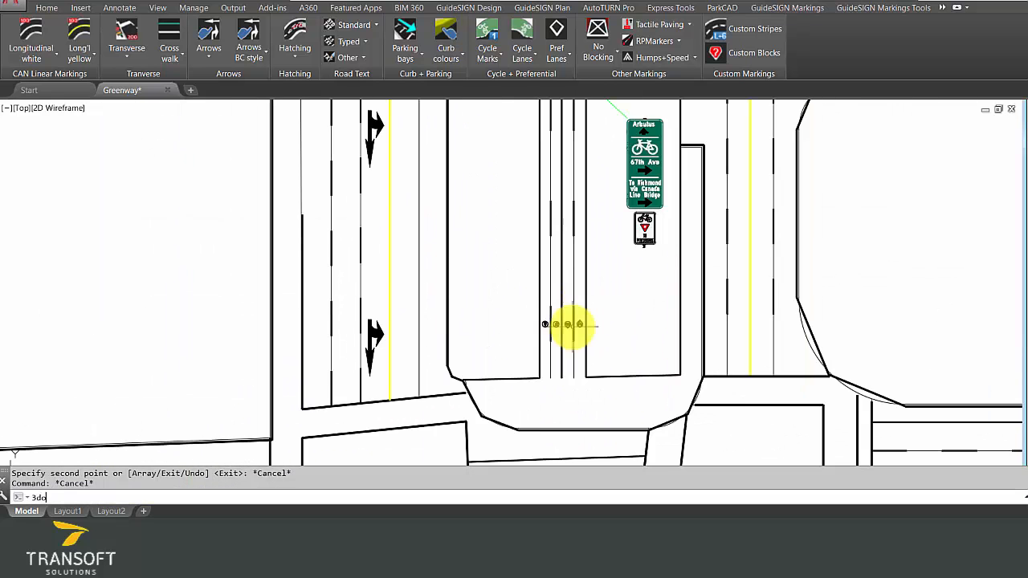
pyautogui.write('o')
pyautogui.press('Return')
pyautogui.moveTo(601, 349); pyautogui.dragTo(597, 253)
pyautogui.scroll(1, 580, 233)
pyautogui.scroll(3, 559, 245)
pyautogui.scroll(2, 560, 245)
pyautogui.moveTo(570, 314)
pyautogui.mouseDown()
pyautogui.moveTo(581, 259)
pyautogui.moveTo(570, 325)
pyautogui.moveTo(547, 314)
pyautogui.moveTo(544, 332)
pyautogui.moveTo(542, 284)
pyautogui.mouseUp()
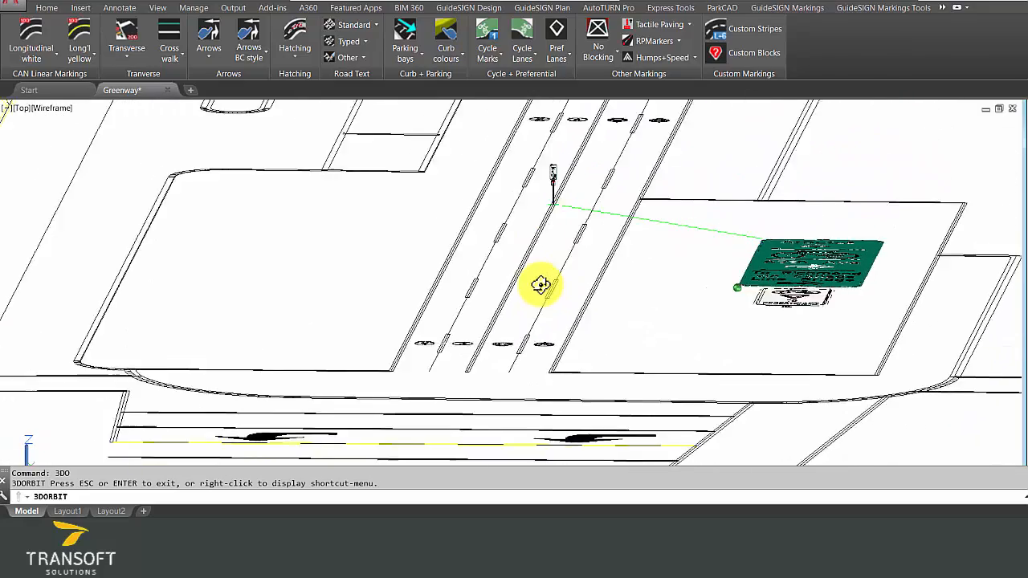
pyautogui.press('Escape')
# Step: Set the visual style of the 3D view to Realistic
pyautogui.moveTo(574, 256); pyautogui.dragTo(546, 344, button='middle')
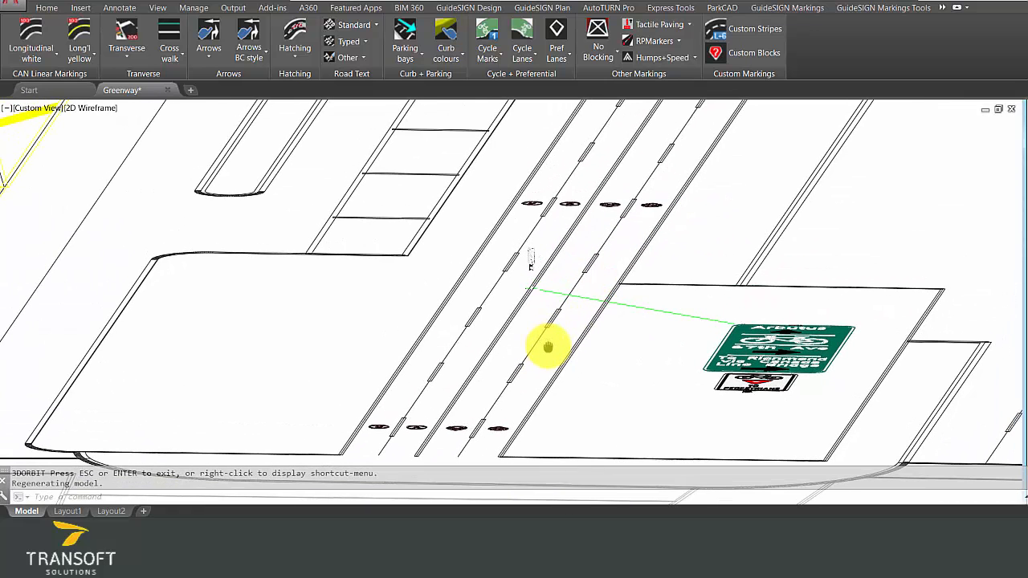
pyautogui.click(99, 114)
pyautogui.click(133, 176)
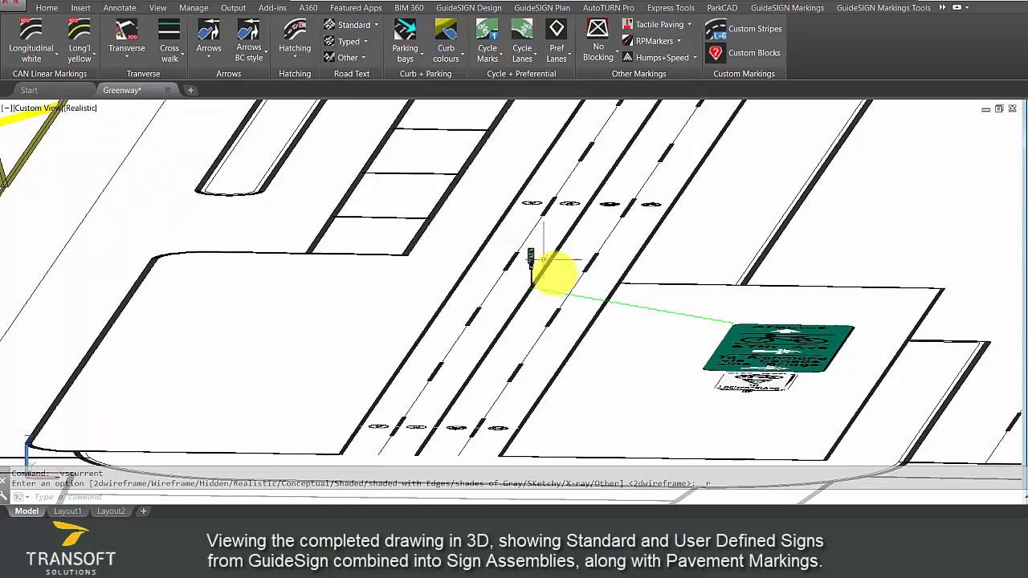
# Step: Examine the sign assembly near the intersection and the copied lane markings along the greenway from a lower 3D angle
pyautogui.scroll(6, 535, 251)
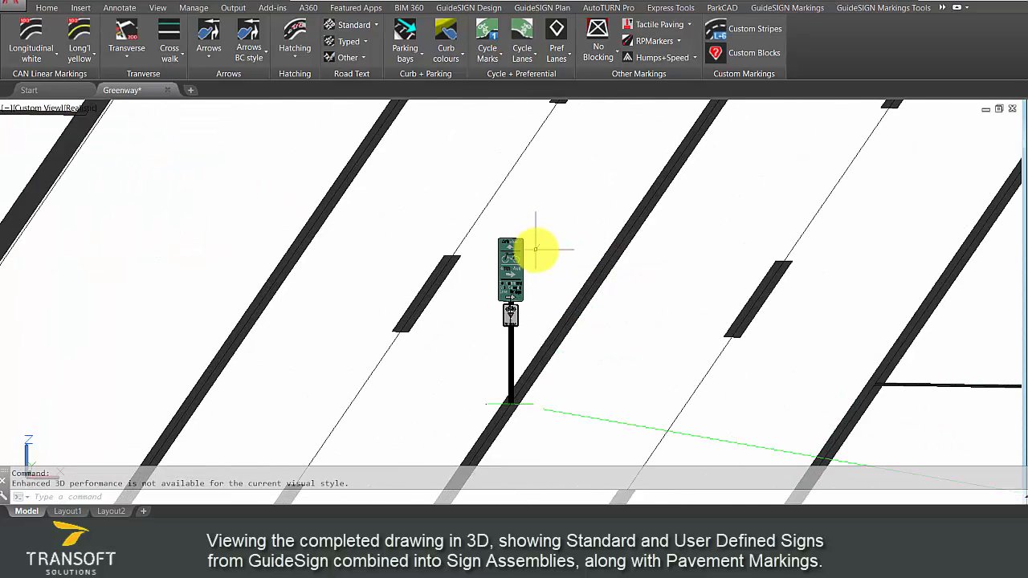
pyautogui.write('3do')
pyautogui.press('Return')
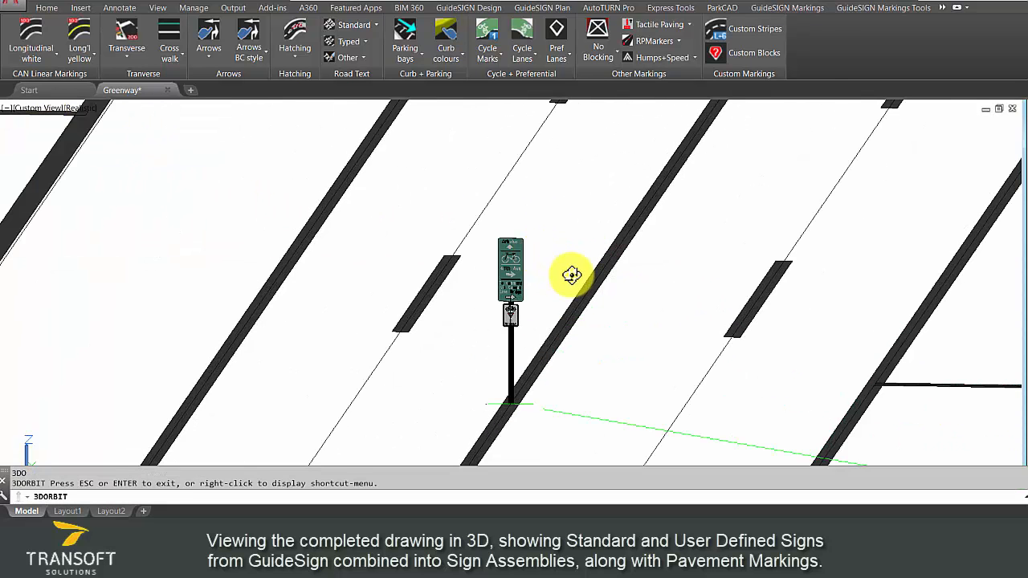
pyautogui.moveTo(571, 276); pyautogui.dragTo(573, 266)
pyautogui.rightClick(622, 271)
pyautogui.click(659, 278)
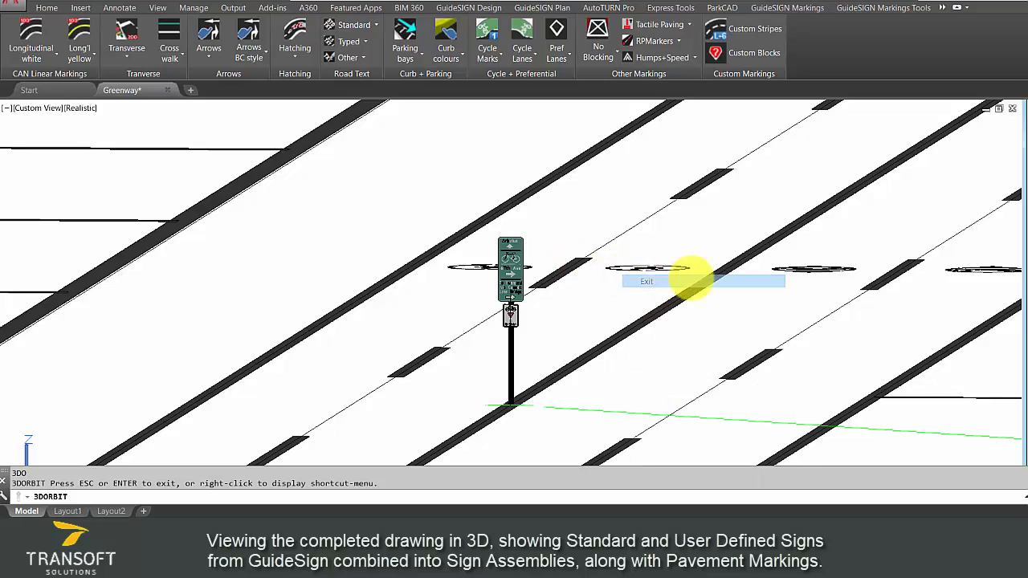
pyautogui.moveTo(826, 271); pyautogui.dragTo(542, 314, button='middle')
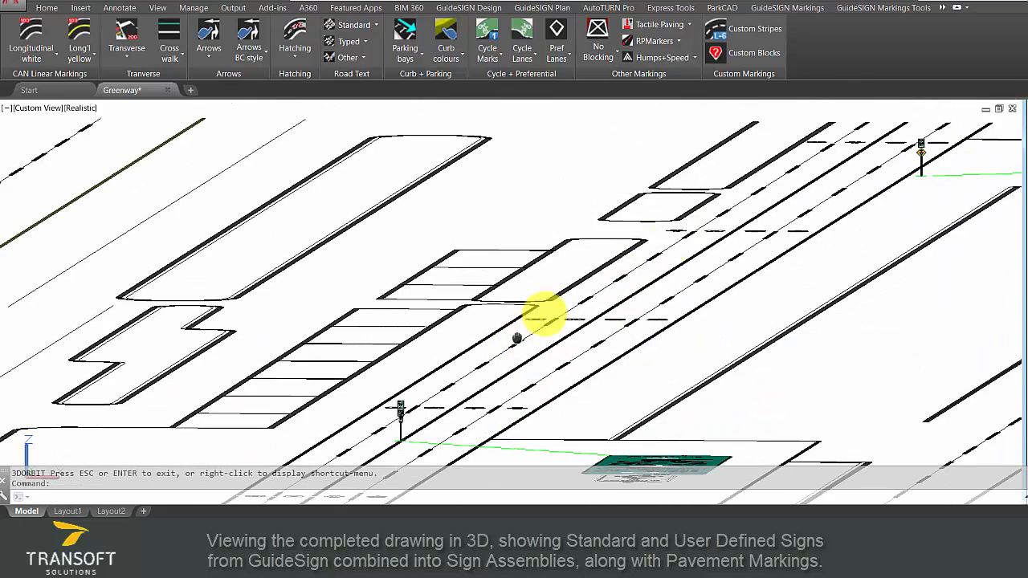